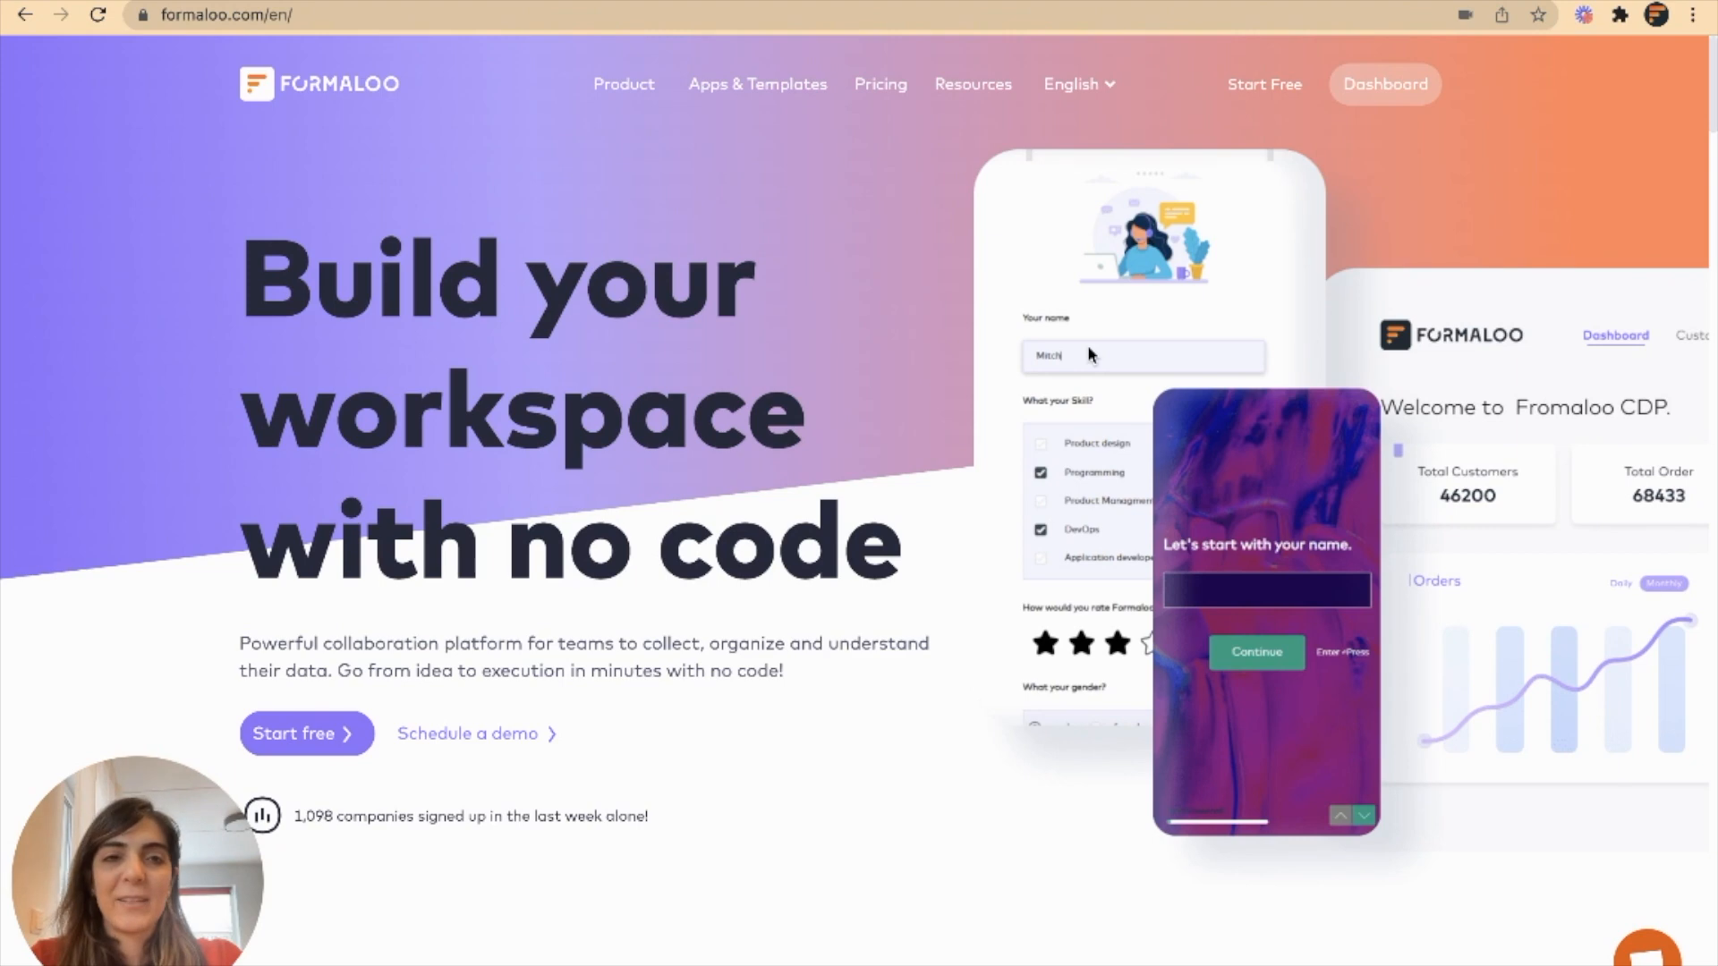
Open the Non-Profits solutions page listed under Formaloo For in the website footer.
scroll(1087, 345, down, 20)
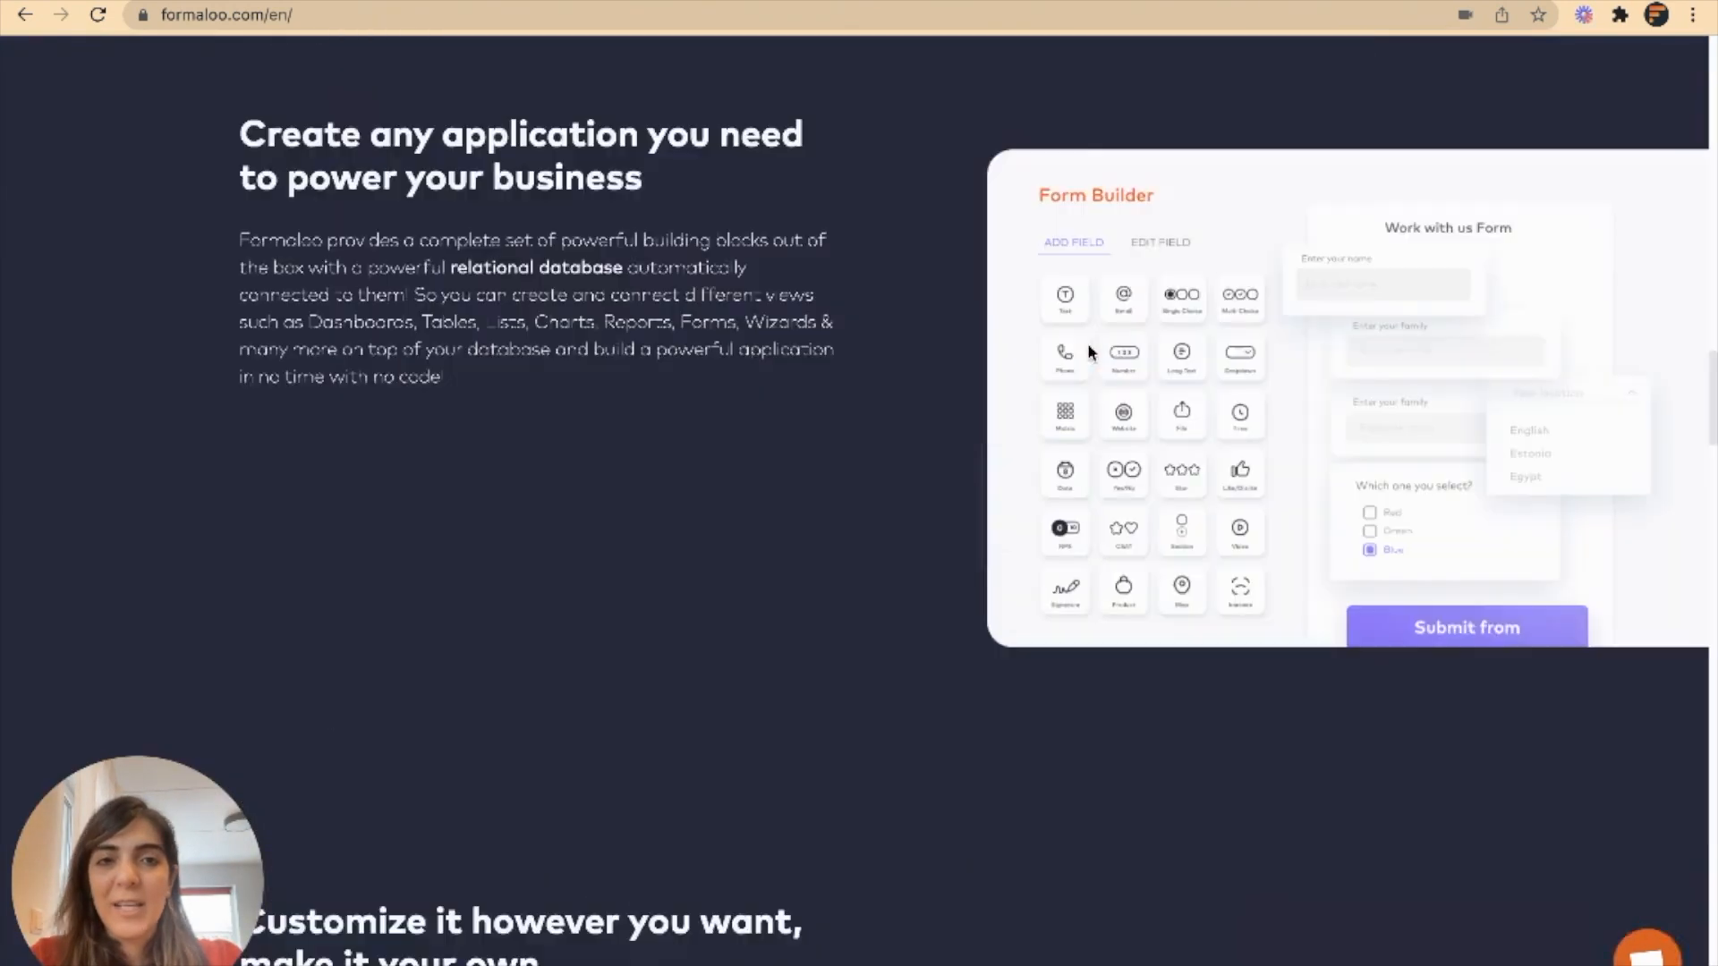
scroll(1090, 350, down, 15)
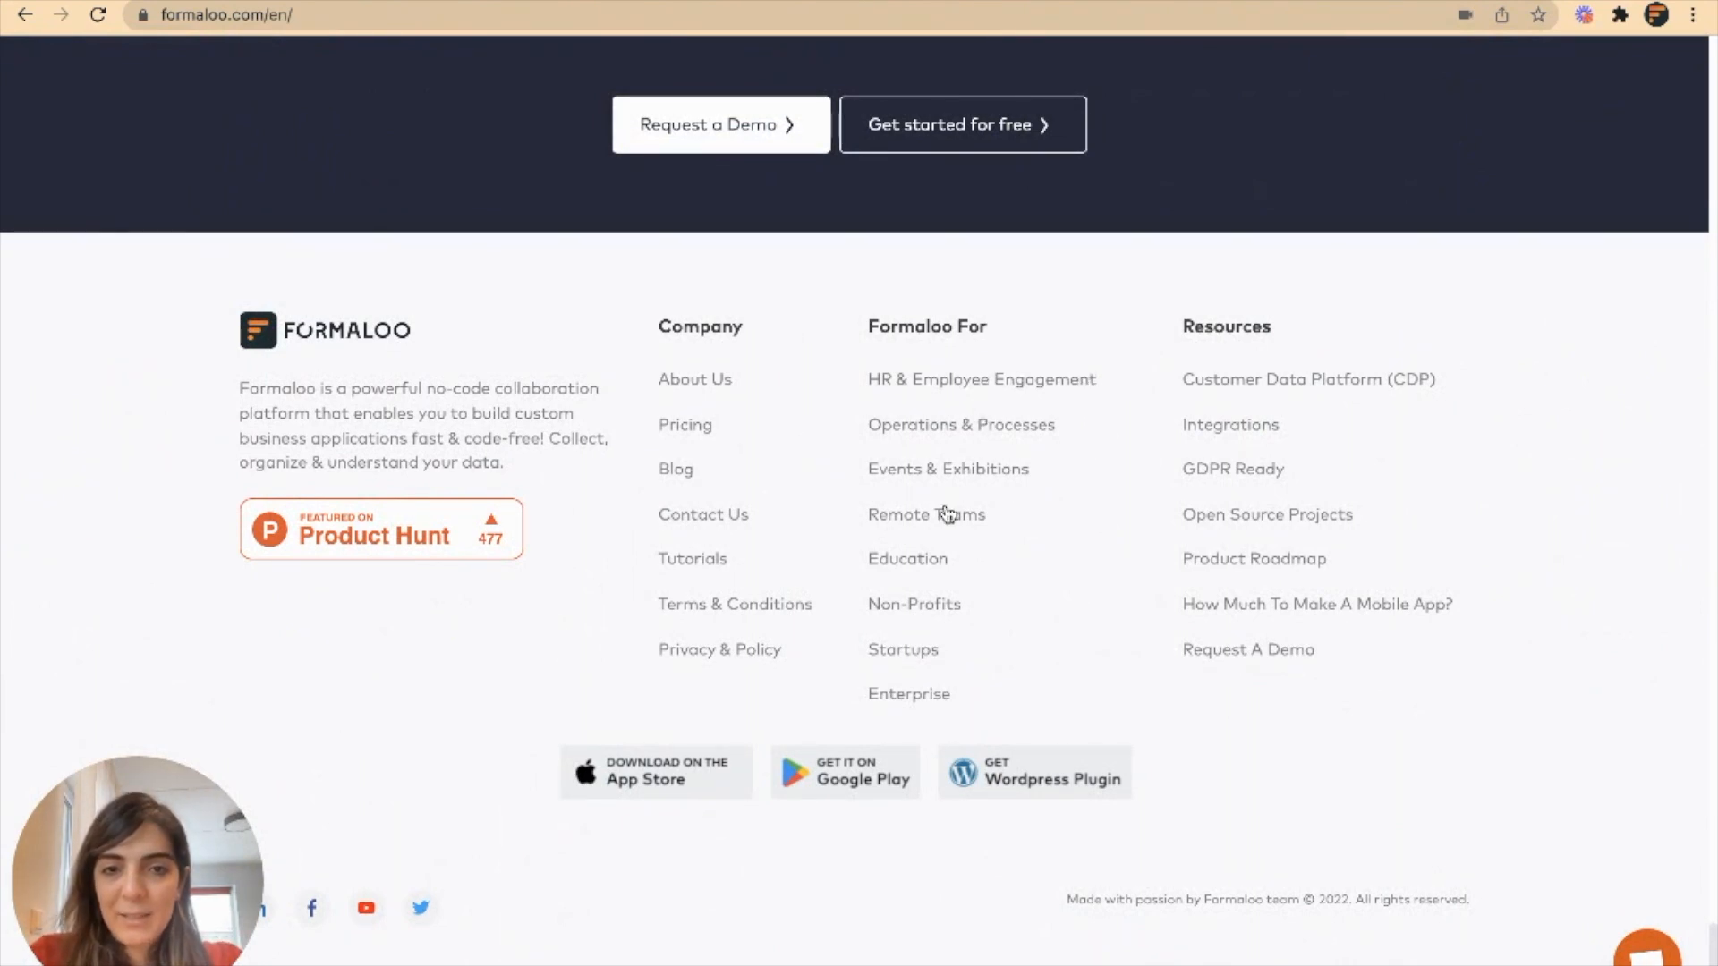
click(924, 612)
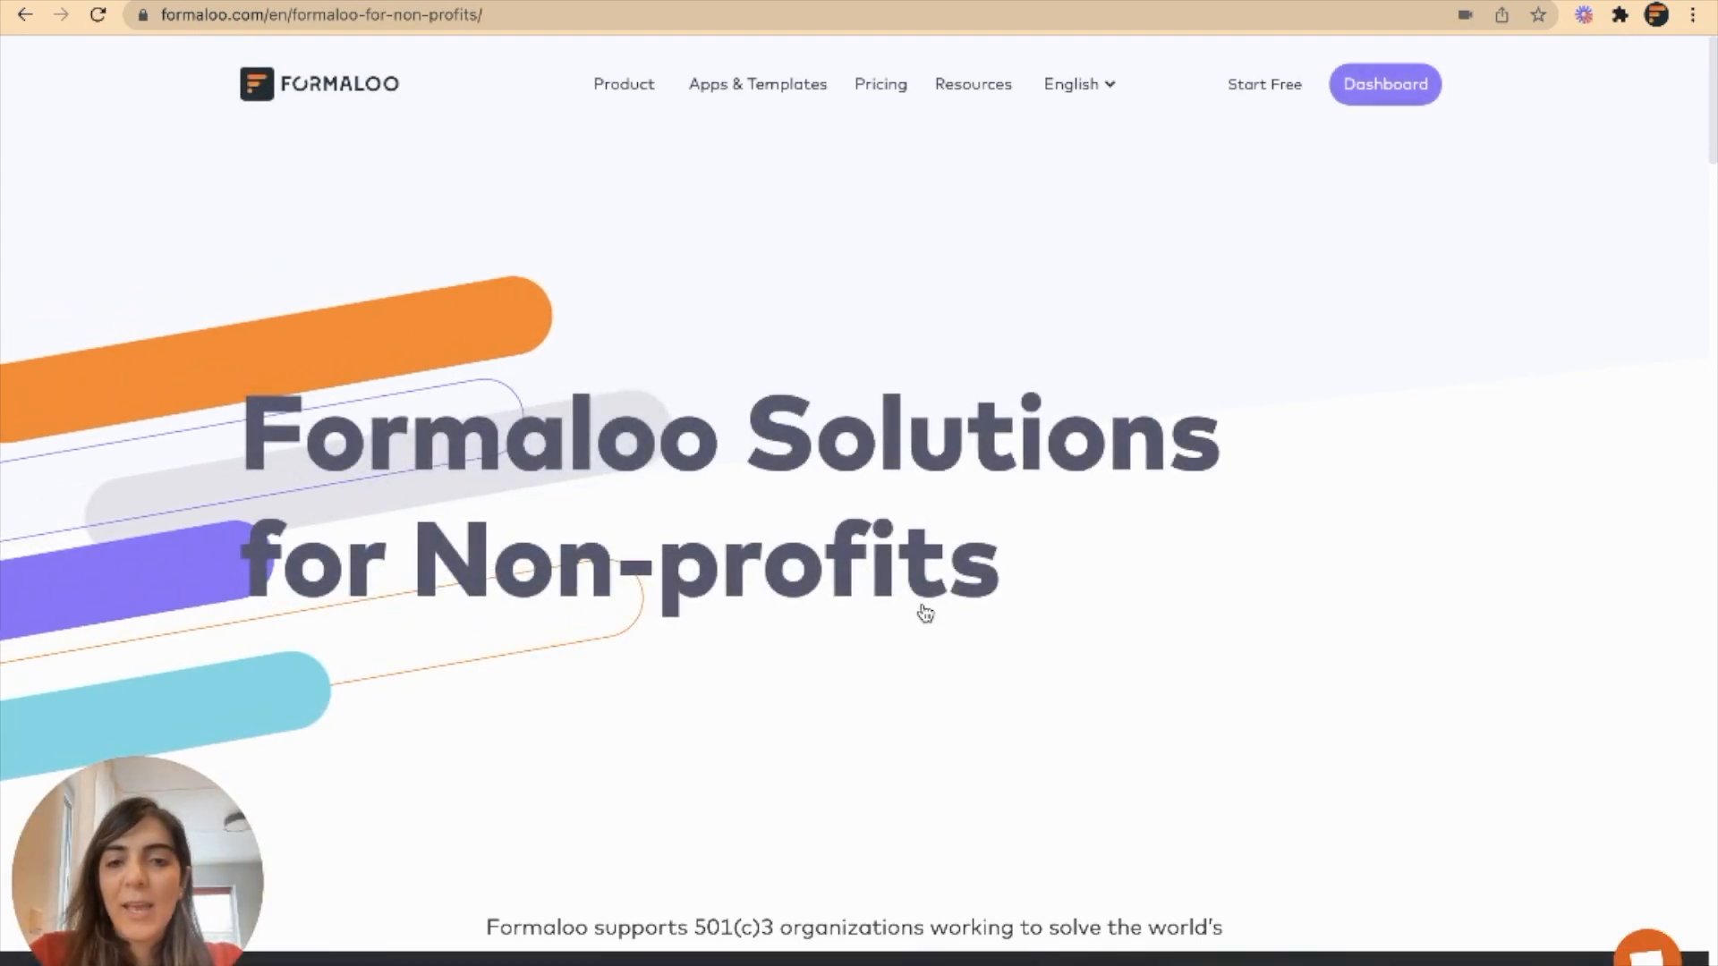
Look through the non-profits page, from the discount offer and management essentials to the ready-made use case templates.
scroll(925, 612, down, 1)
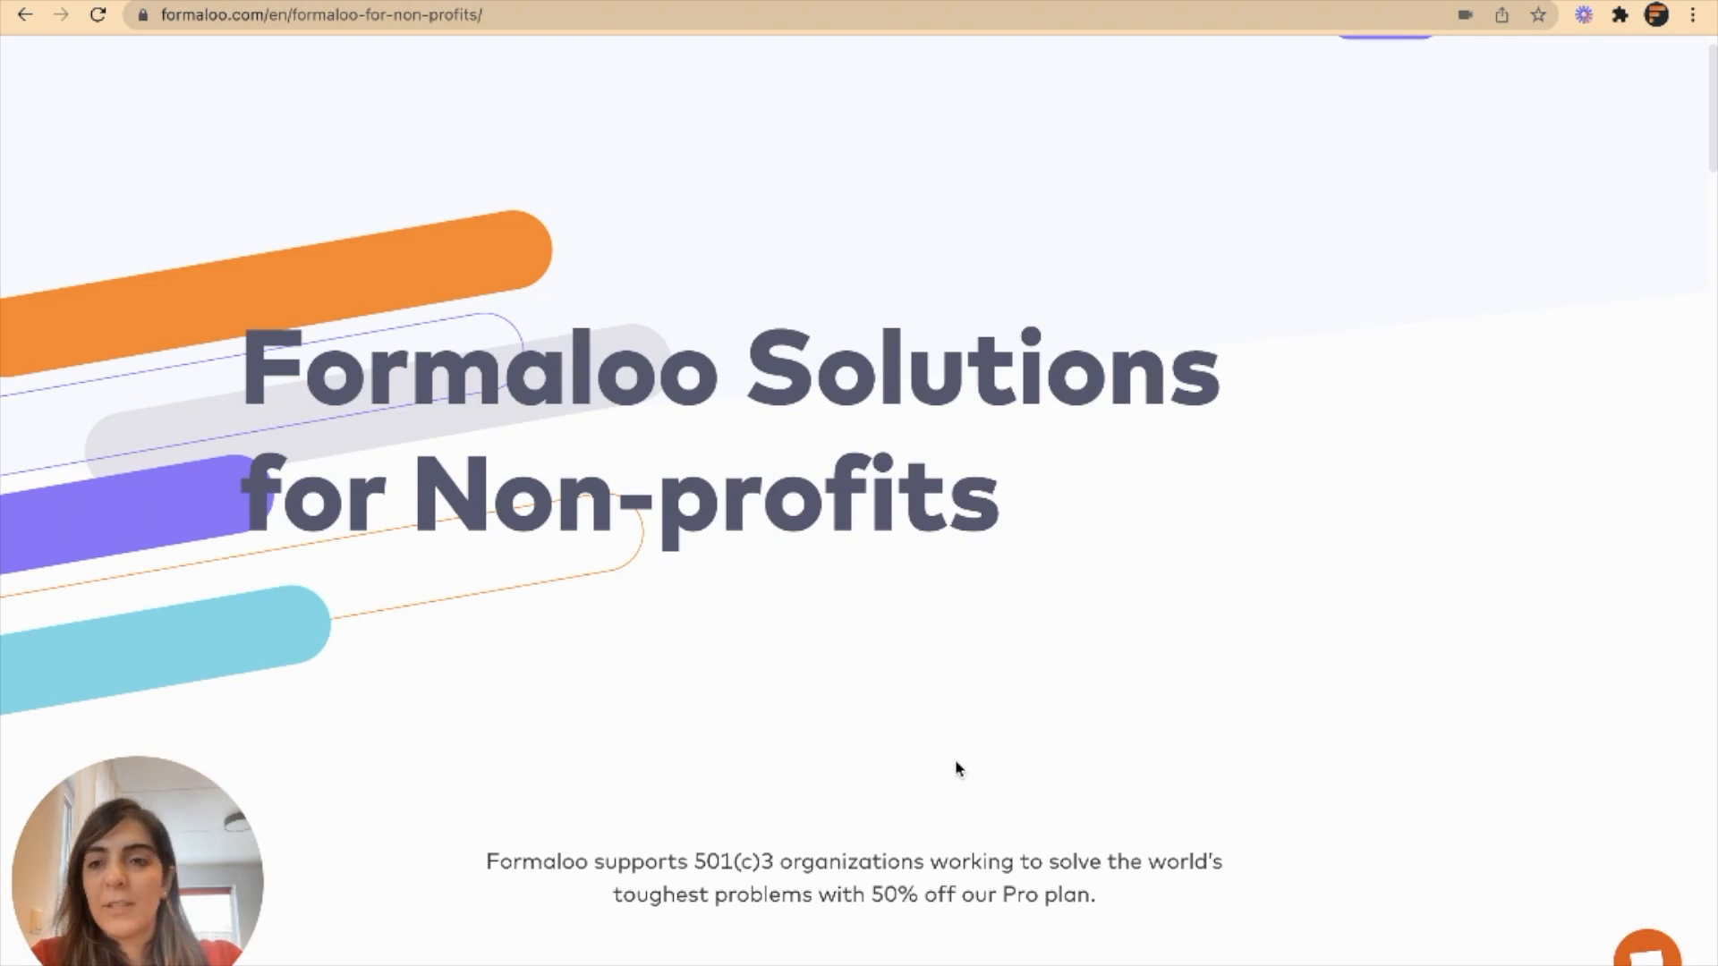
scroll(956, 763, down, 2)
scroll(955, 765, down, 5)
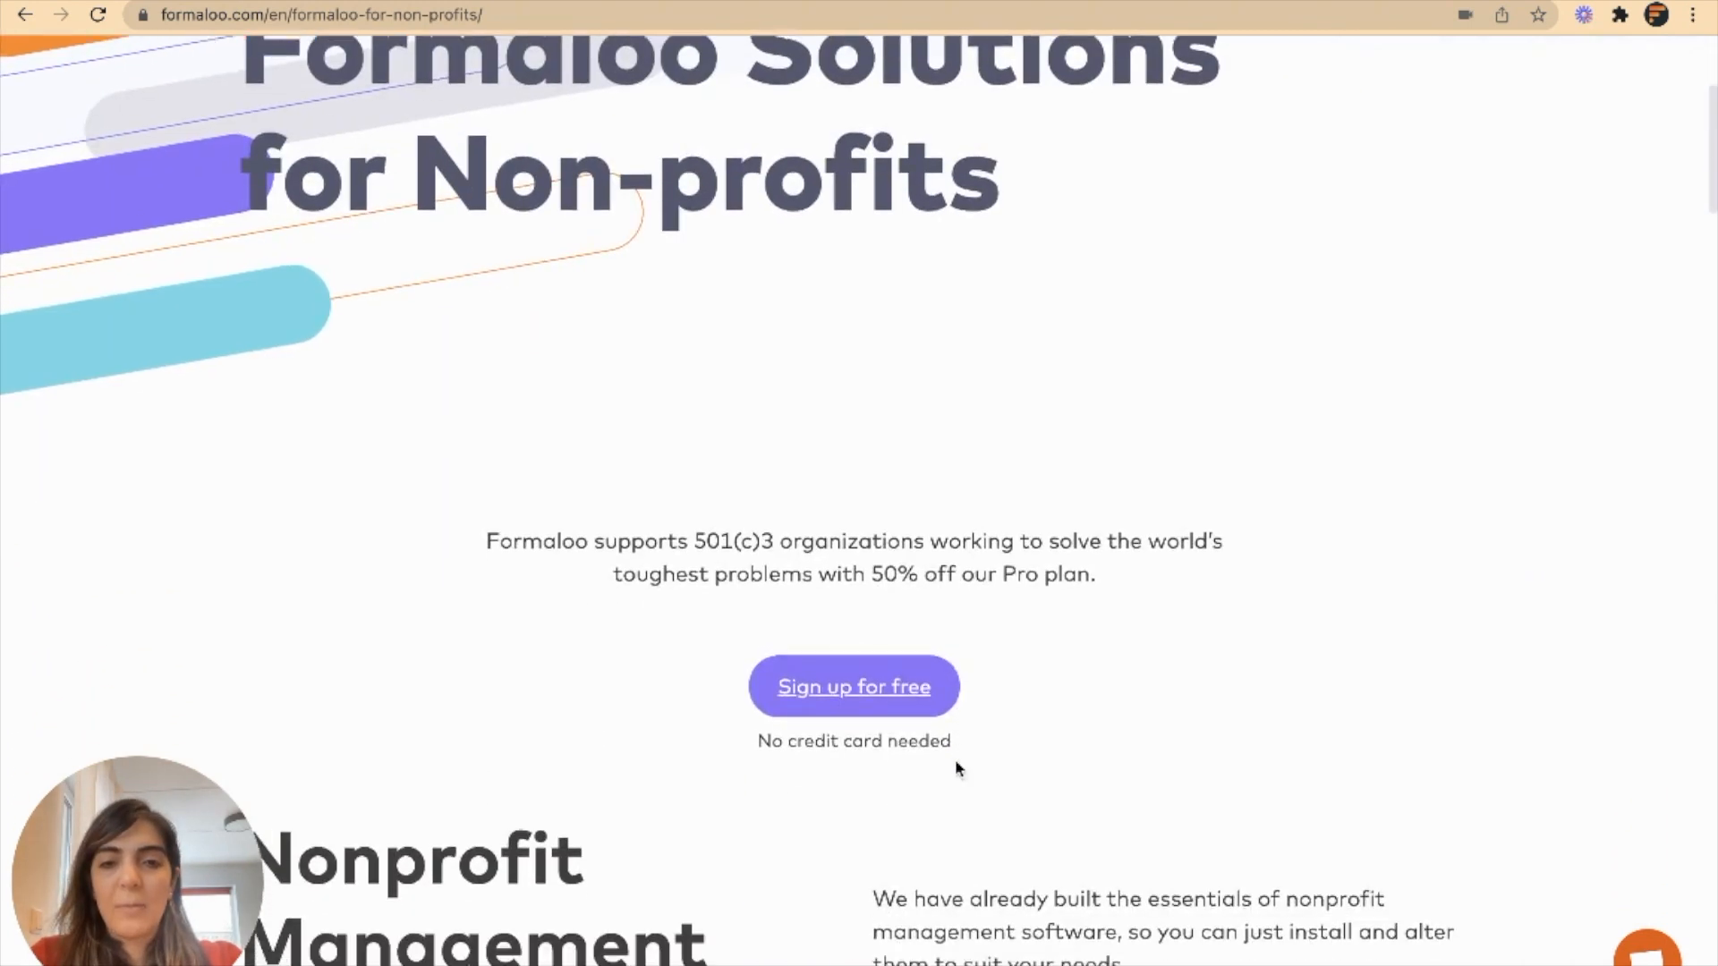
scroll(956, 767, down, 5)
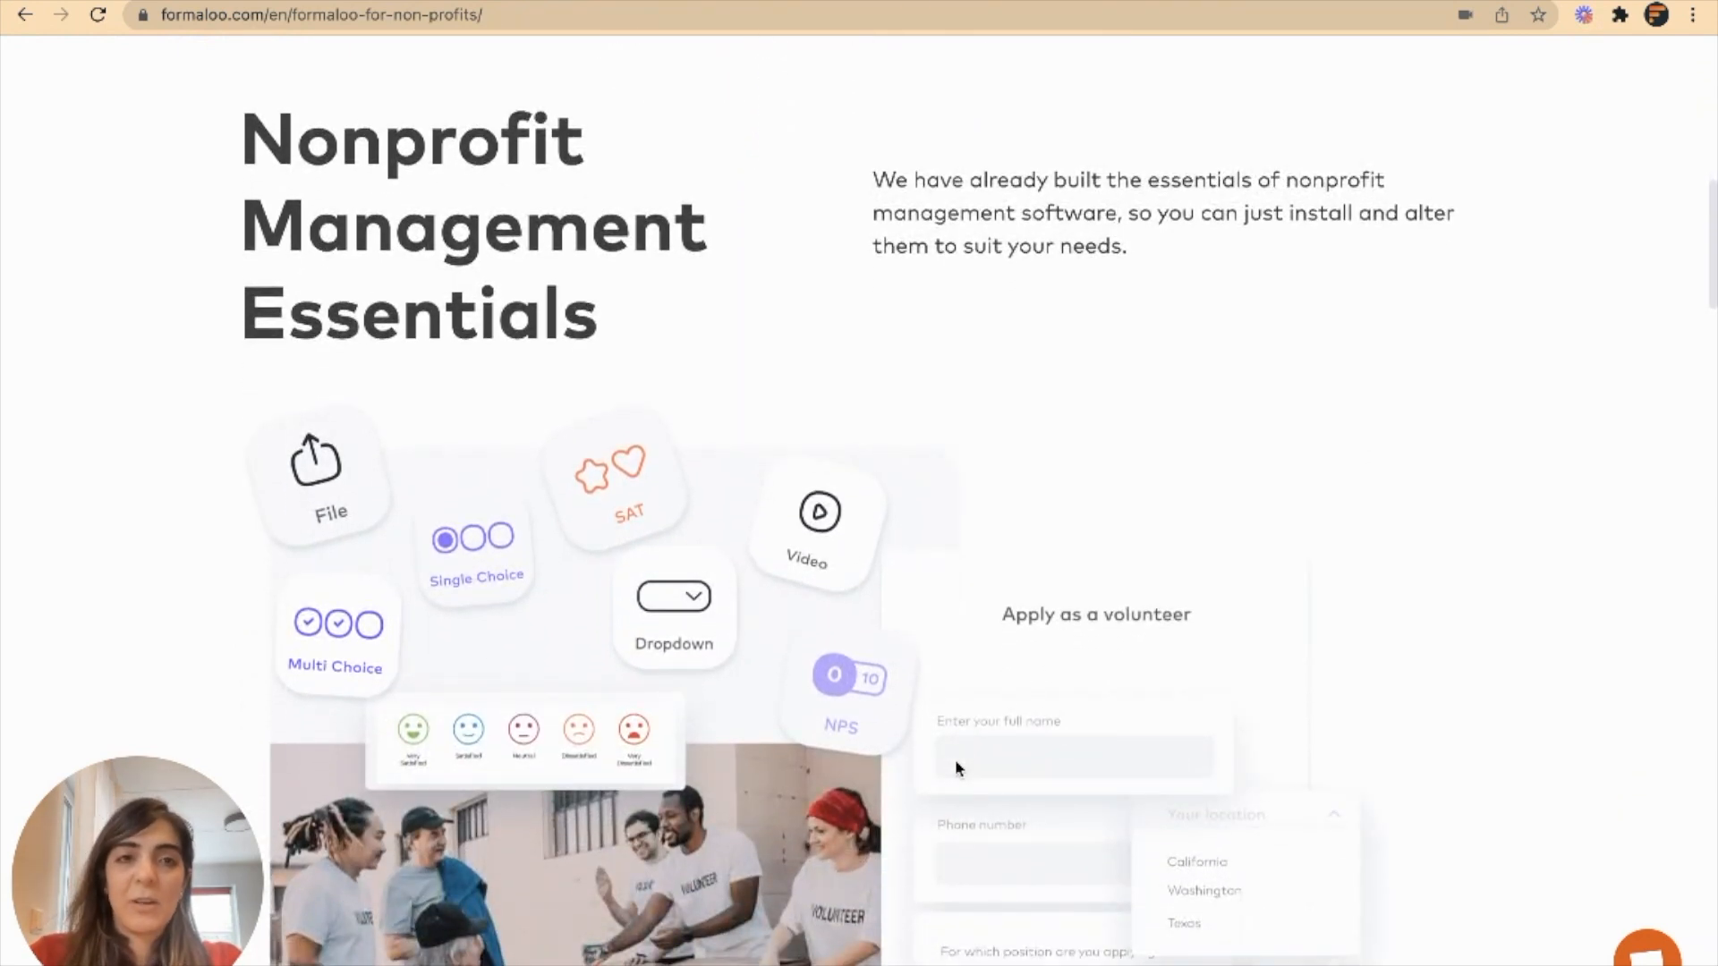
scroll(956, 768, down, 1)
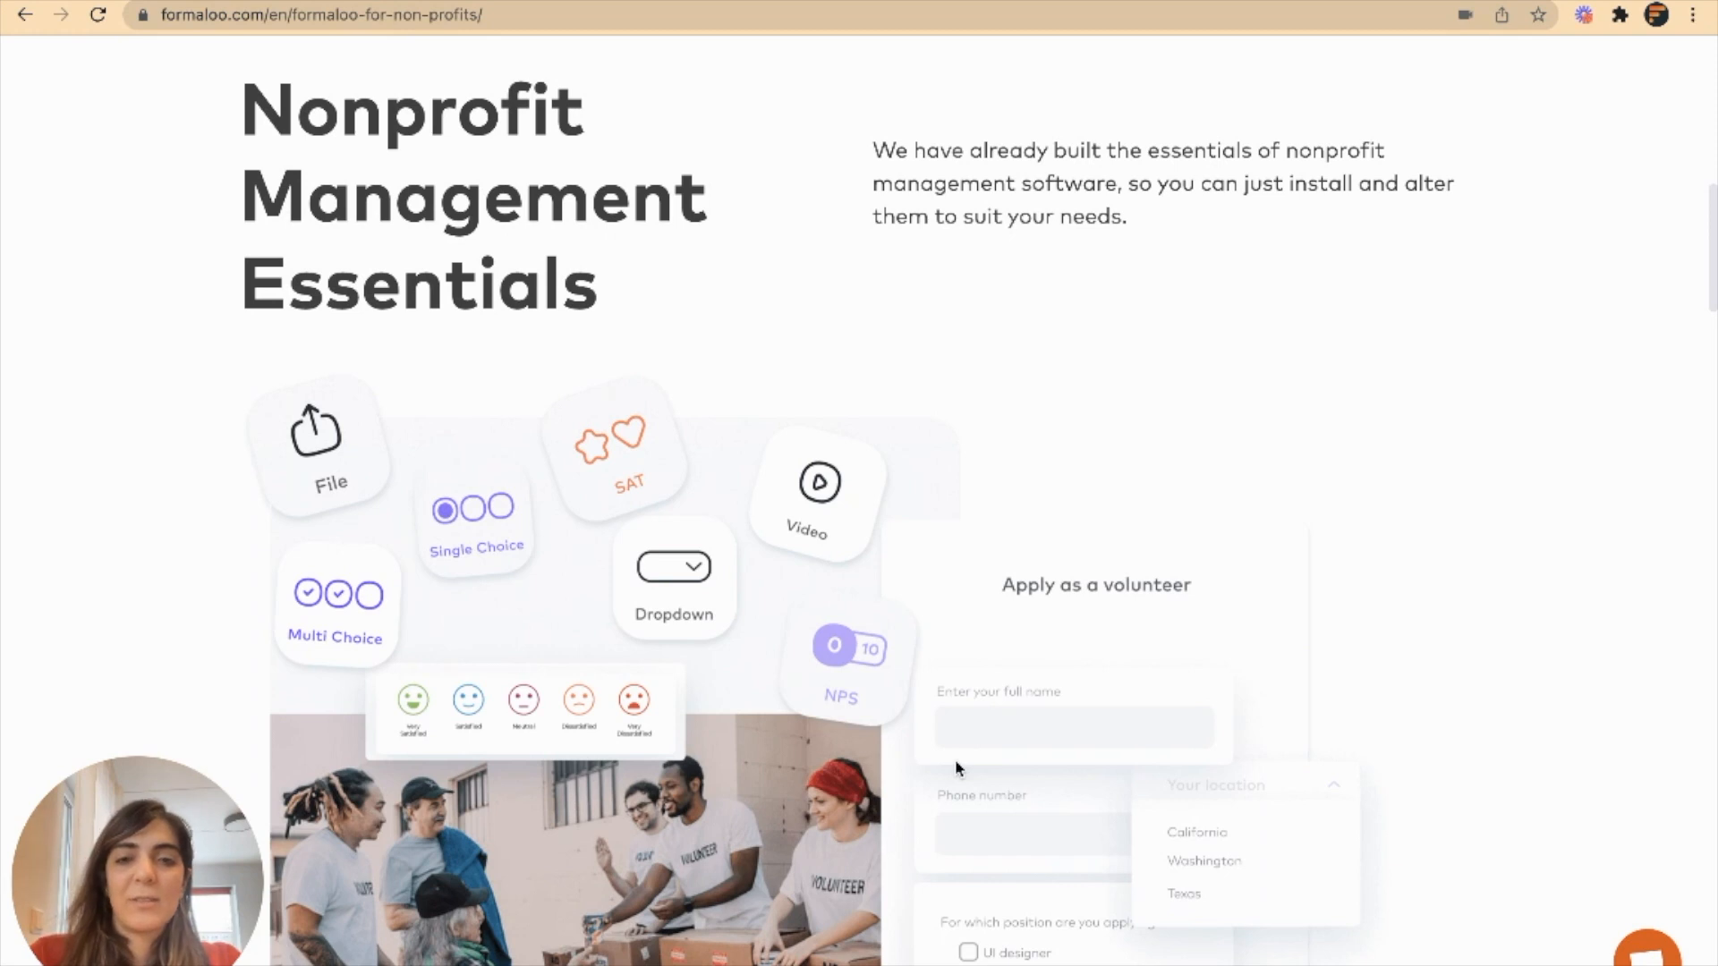
scroll(954, 758, down, 15)
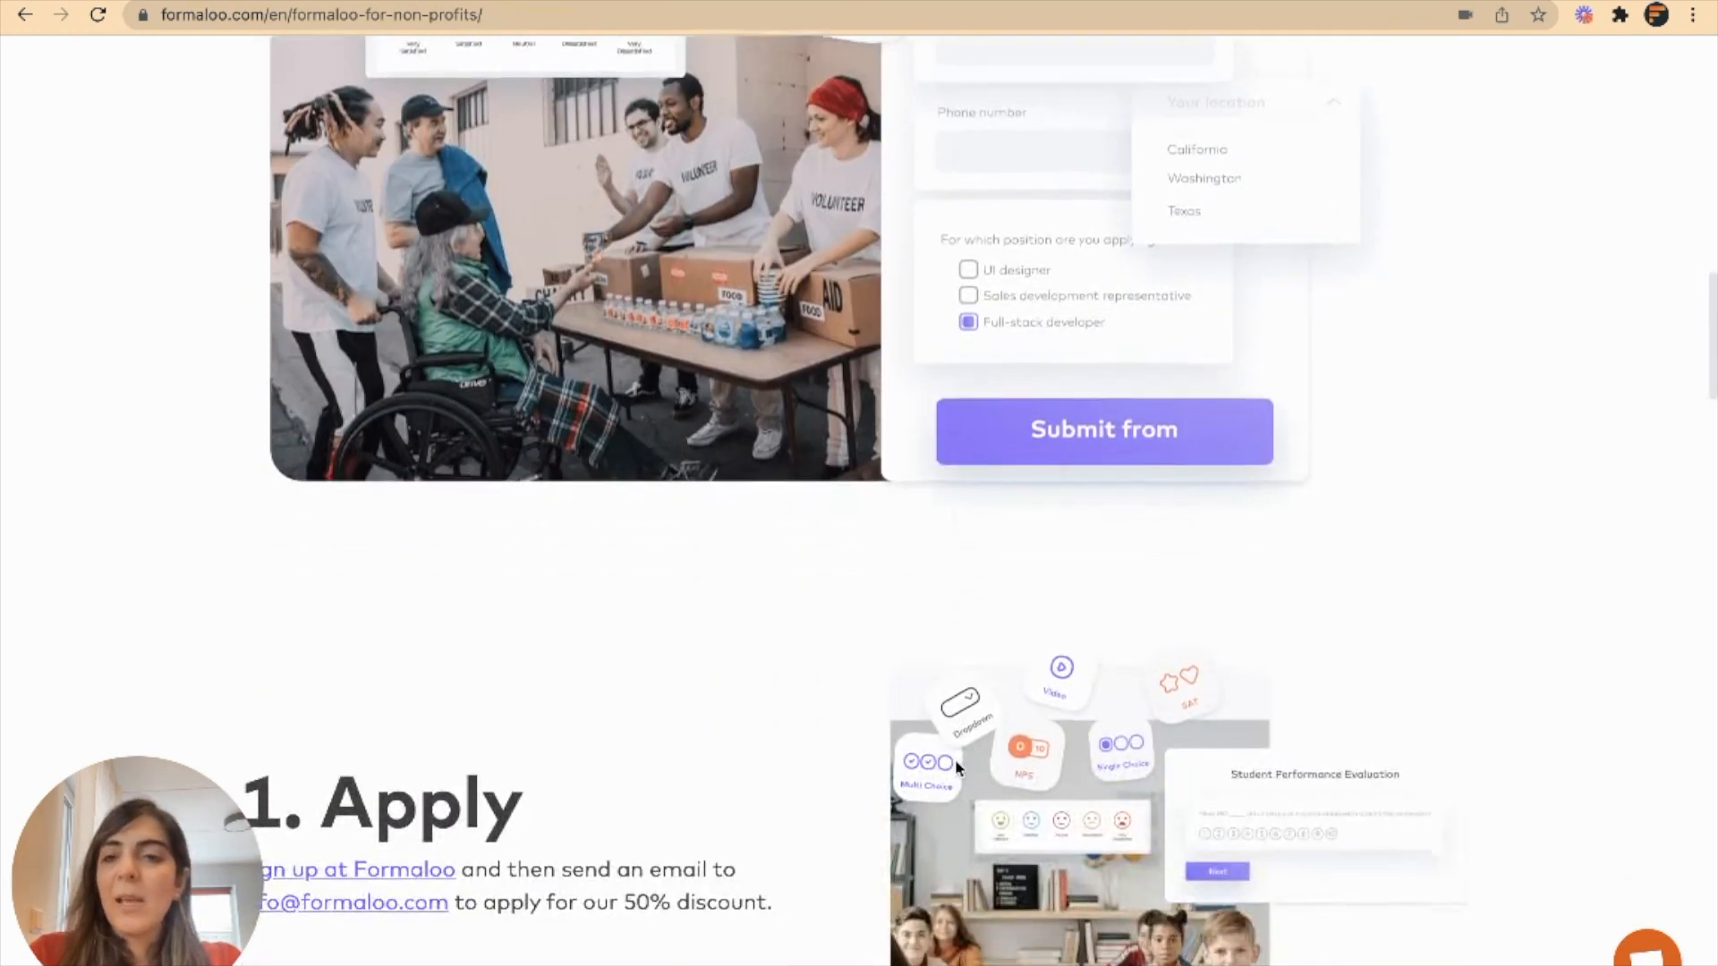
scroll(955, 767, down, 8)
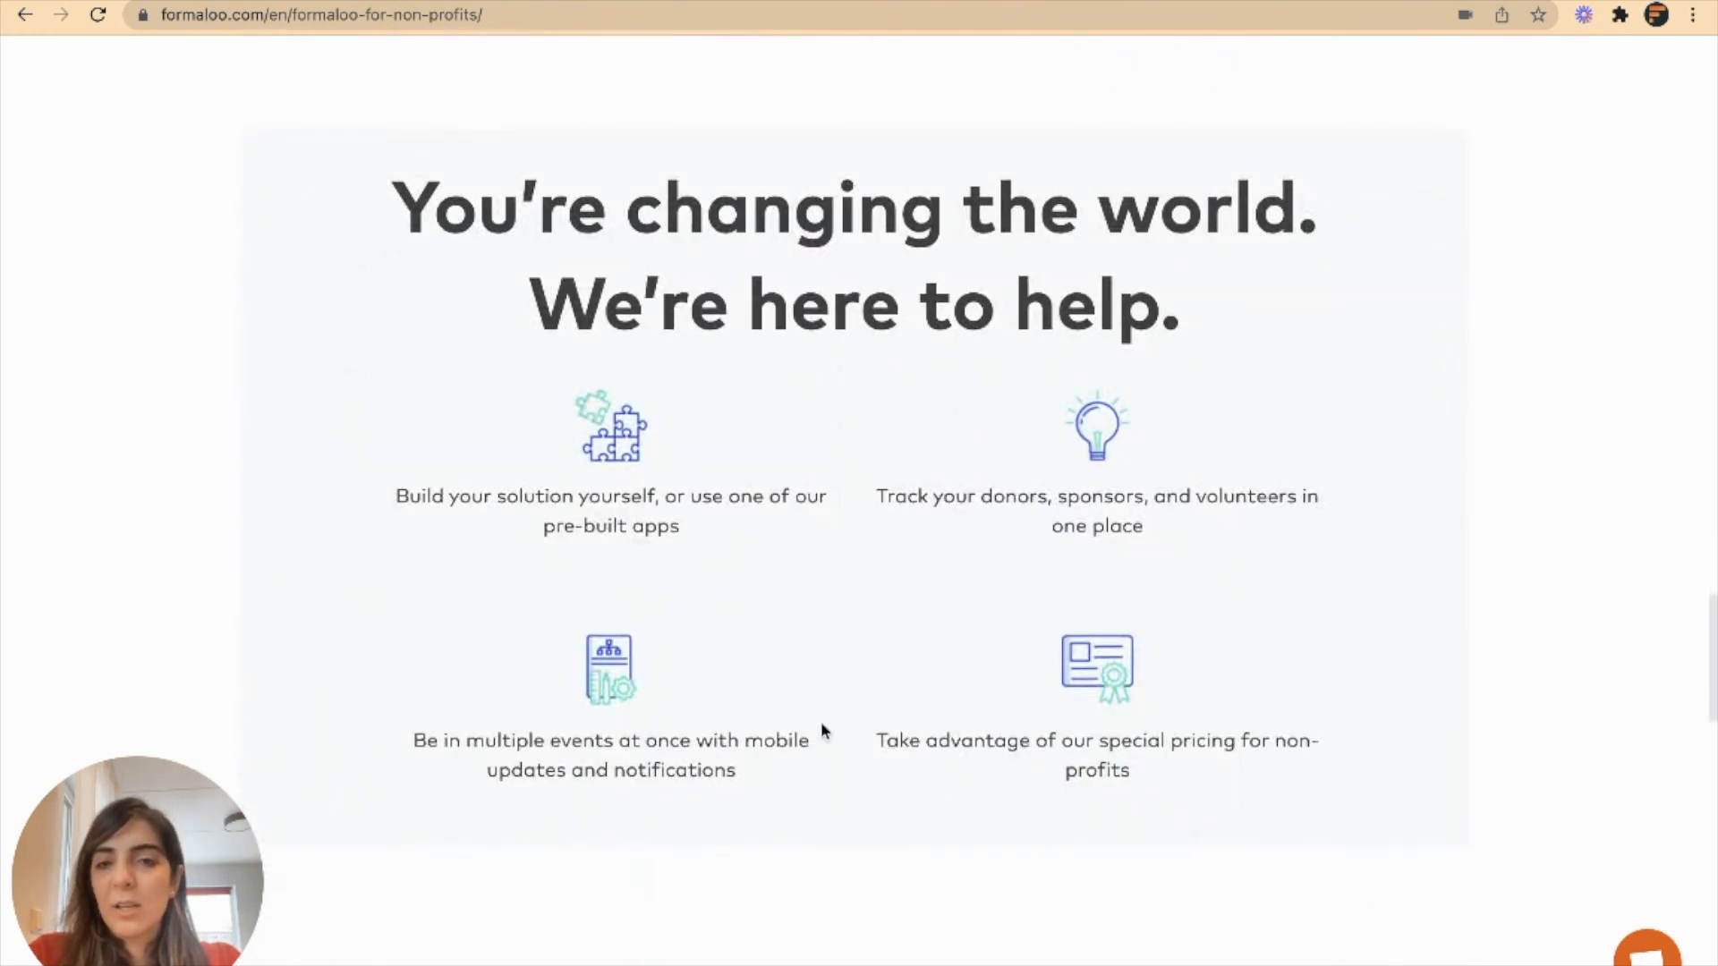
scroll(758, 703, down, 14)
scroll(758, 696, down, 4)
scroll(758, 696, up, 1)
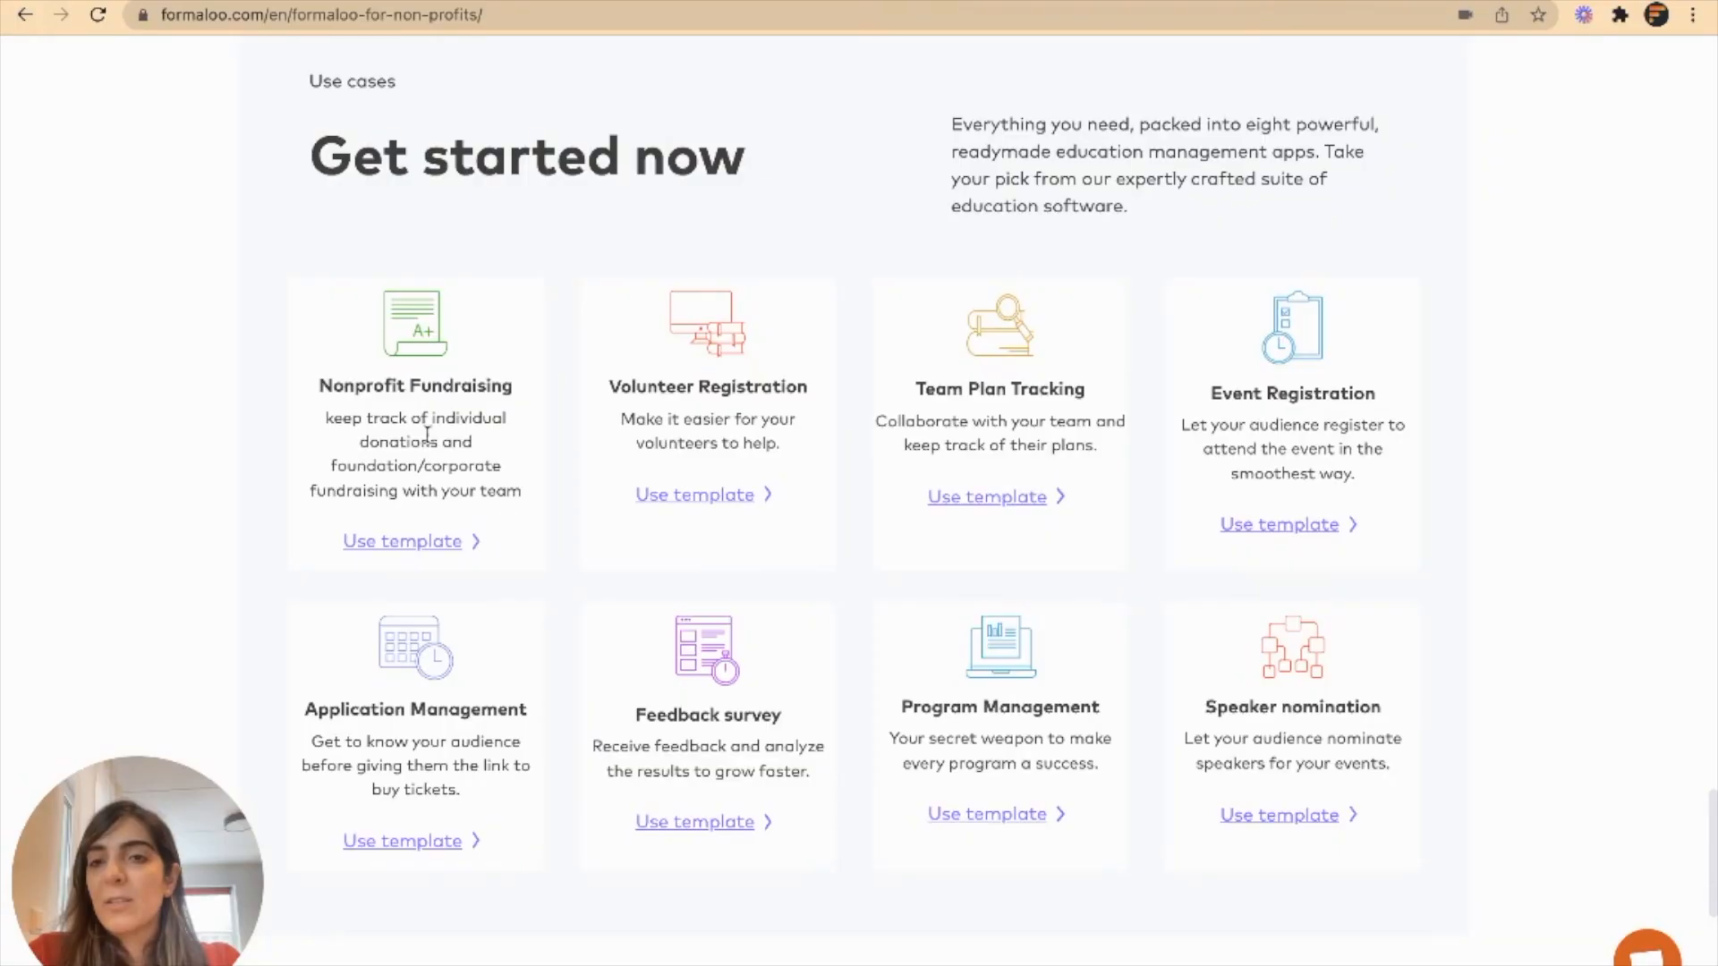
Pick the template offered for Nonprofit Fundraising and shorten the new form's title to "Partnership Opportunities".
click(414, 549)
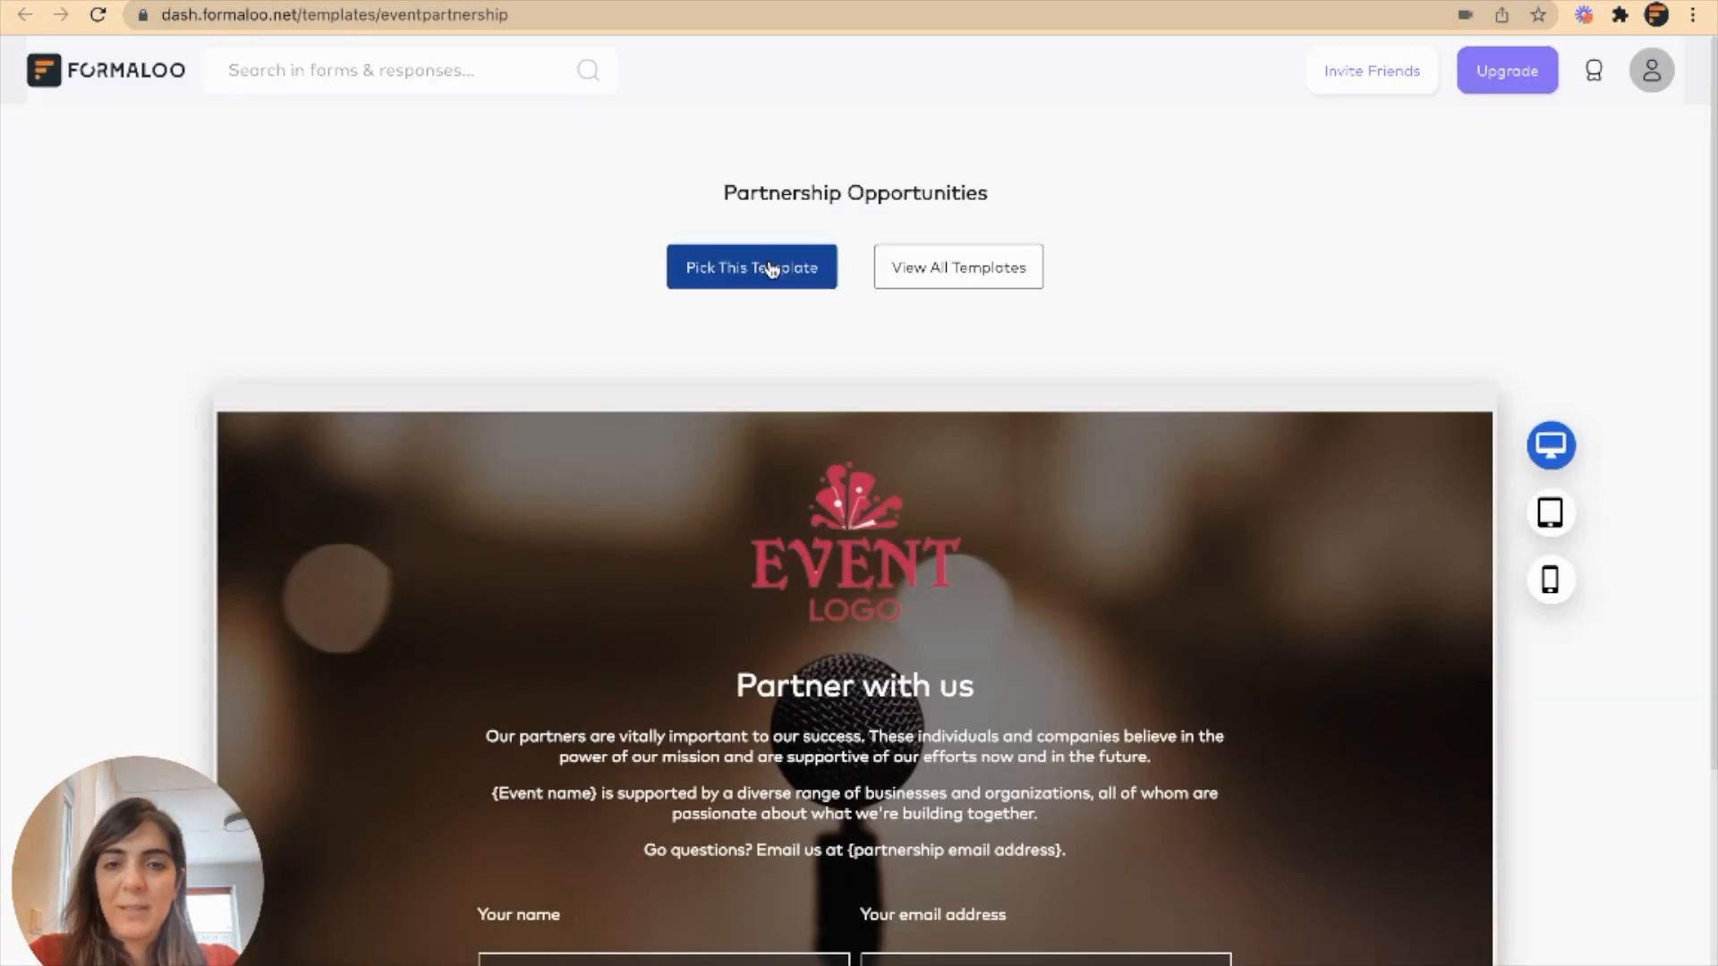
click(770, 268)
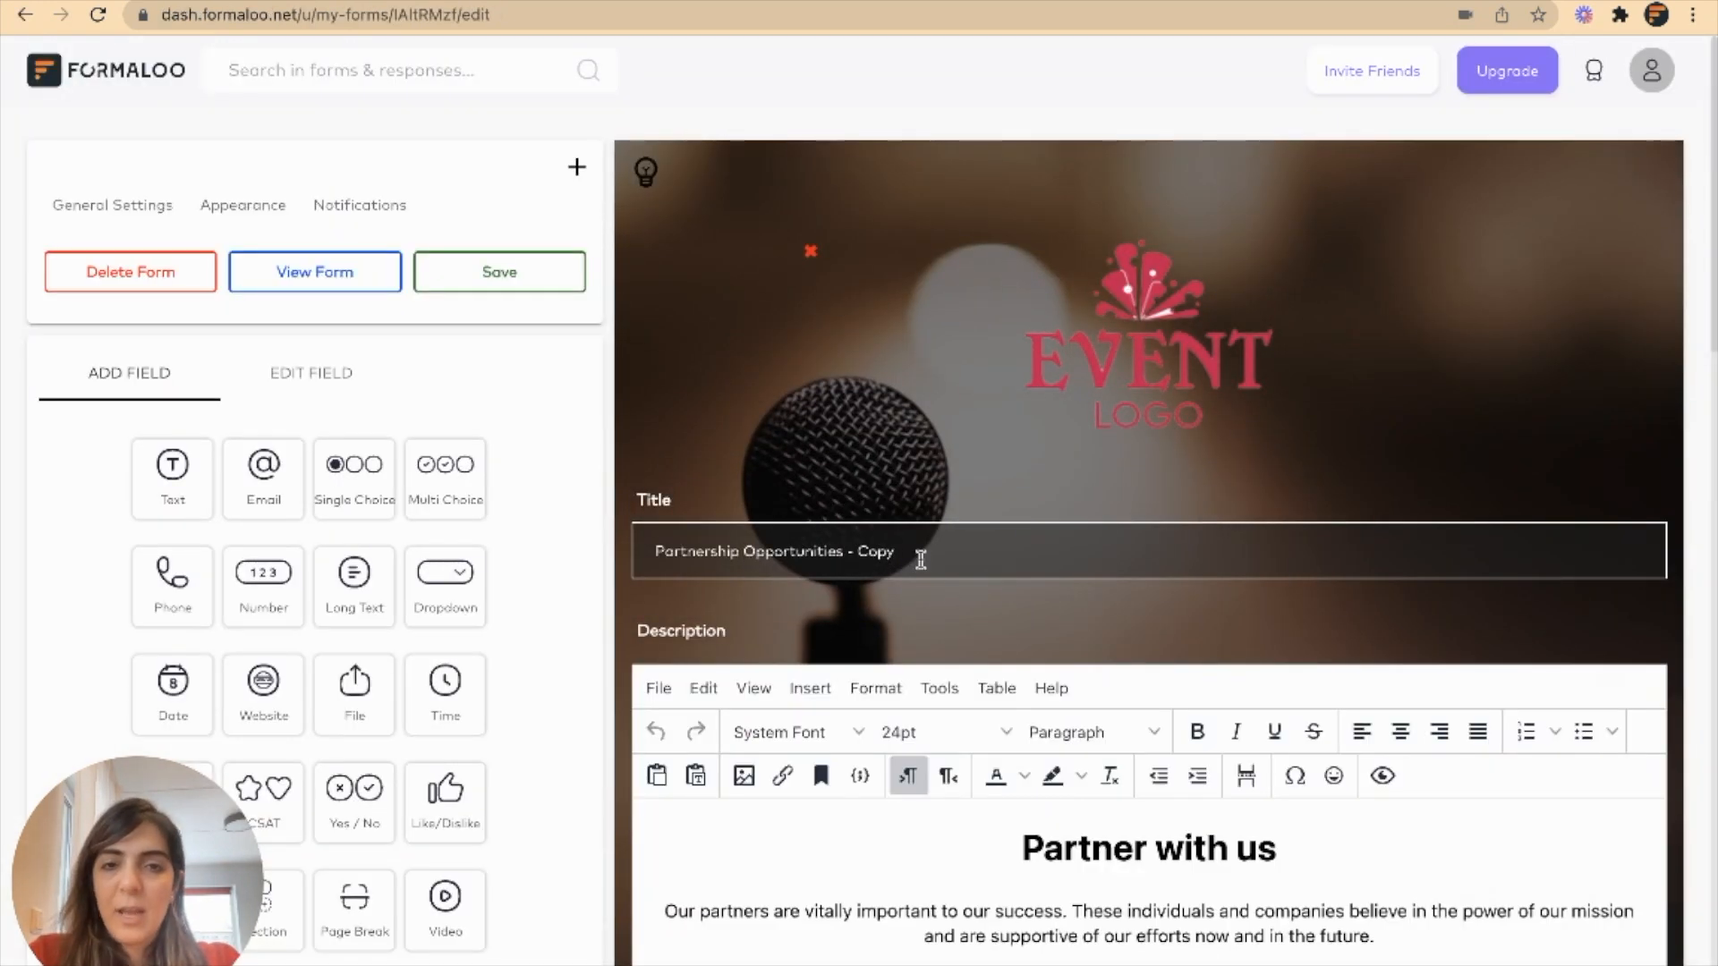
drag(919, 557, 841, 556)
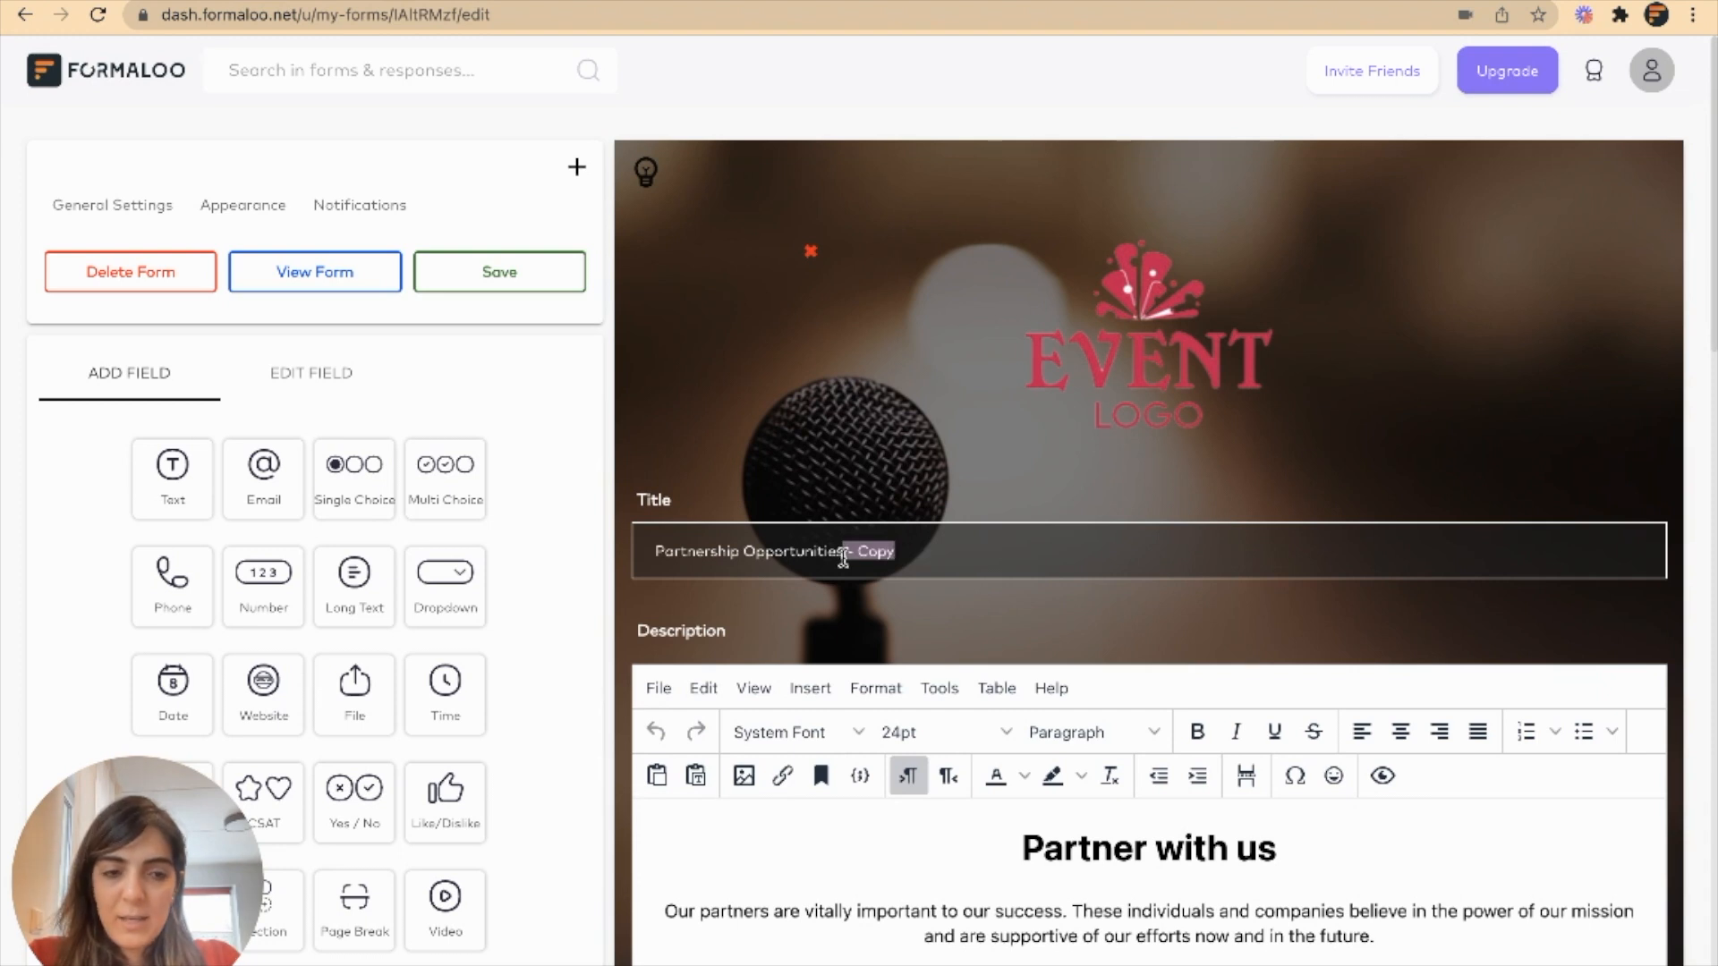
key(BackSpace)
Review the form's logo, description and first fields, and look at its Appearance settings.
scroll(1005, 528, down, 3)
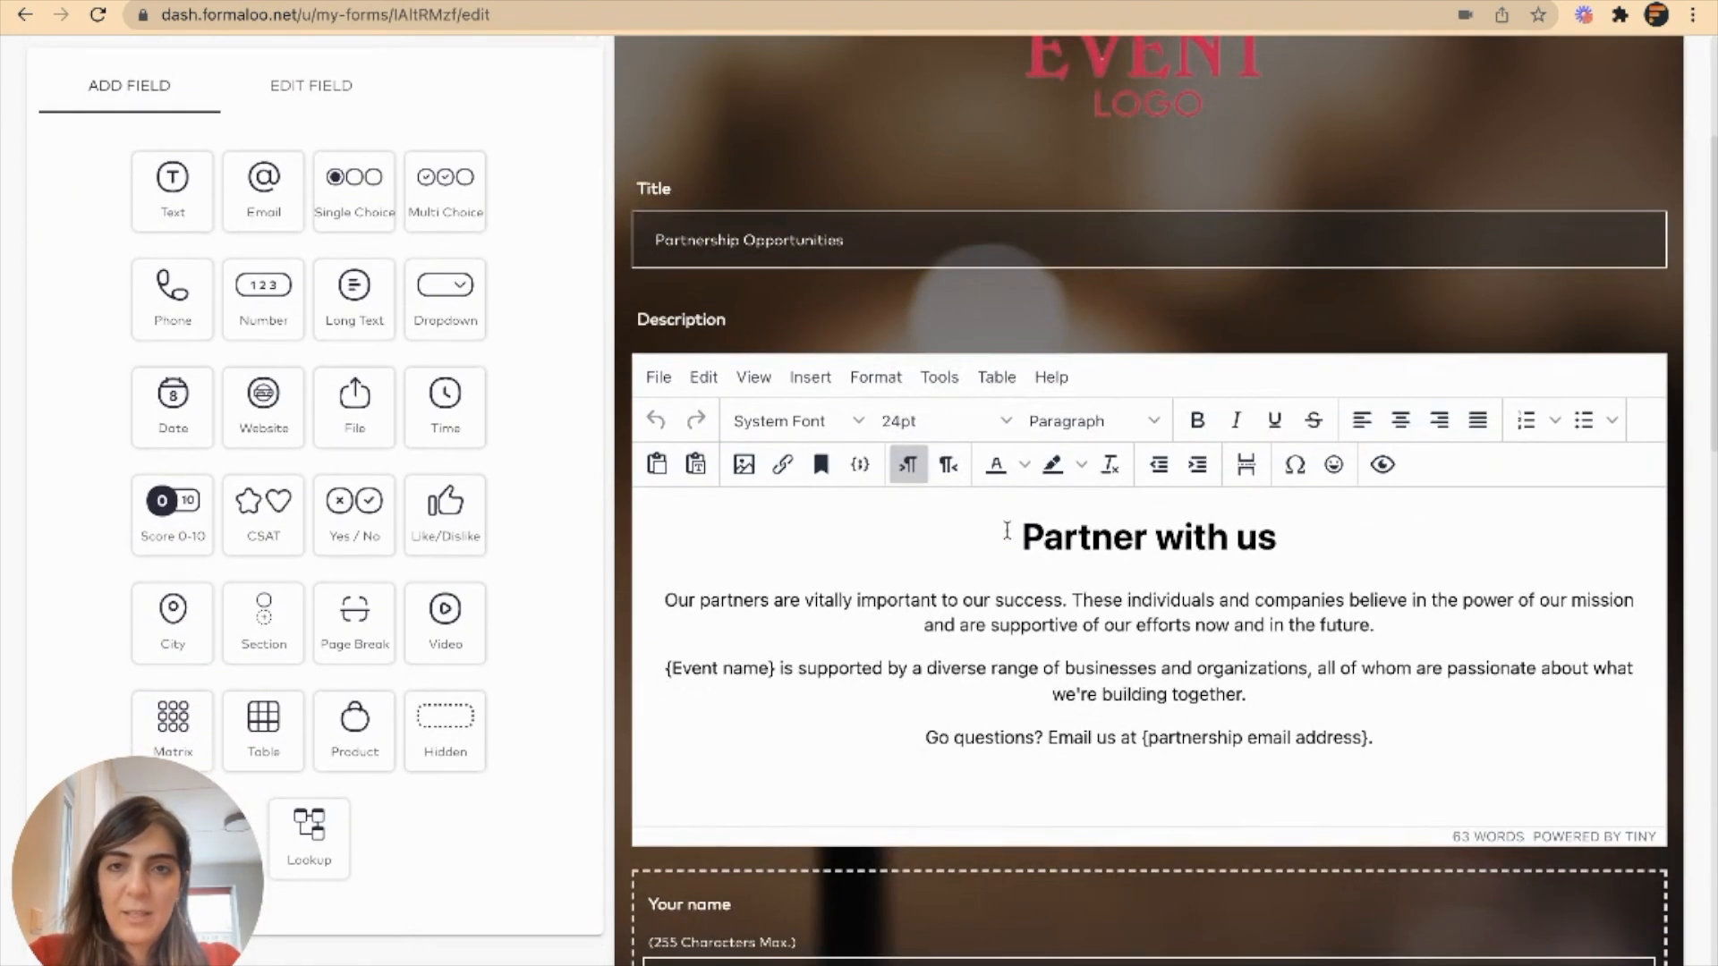
scroll(1006, 529, down, 4)
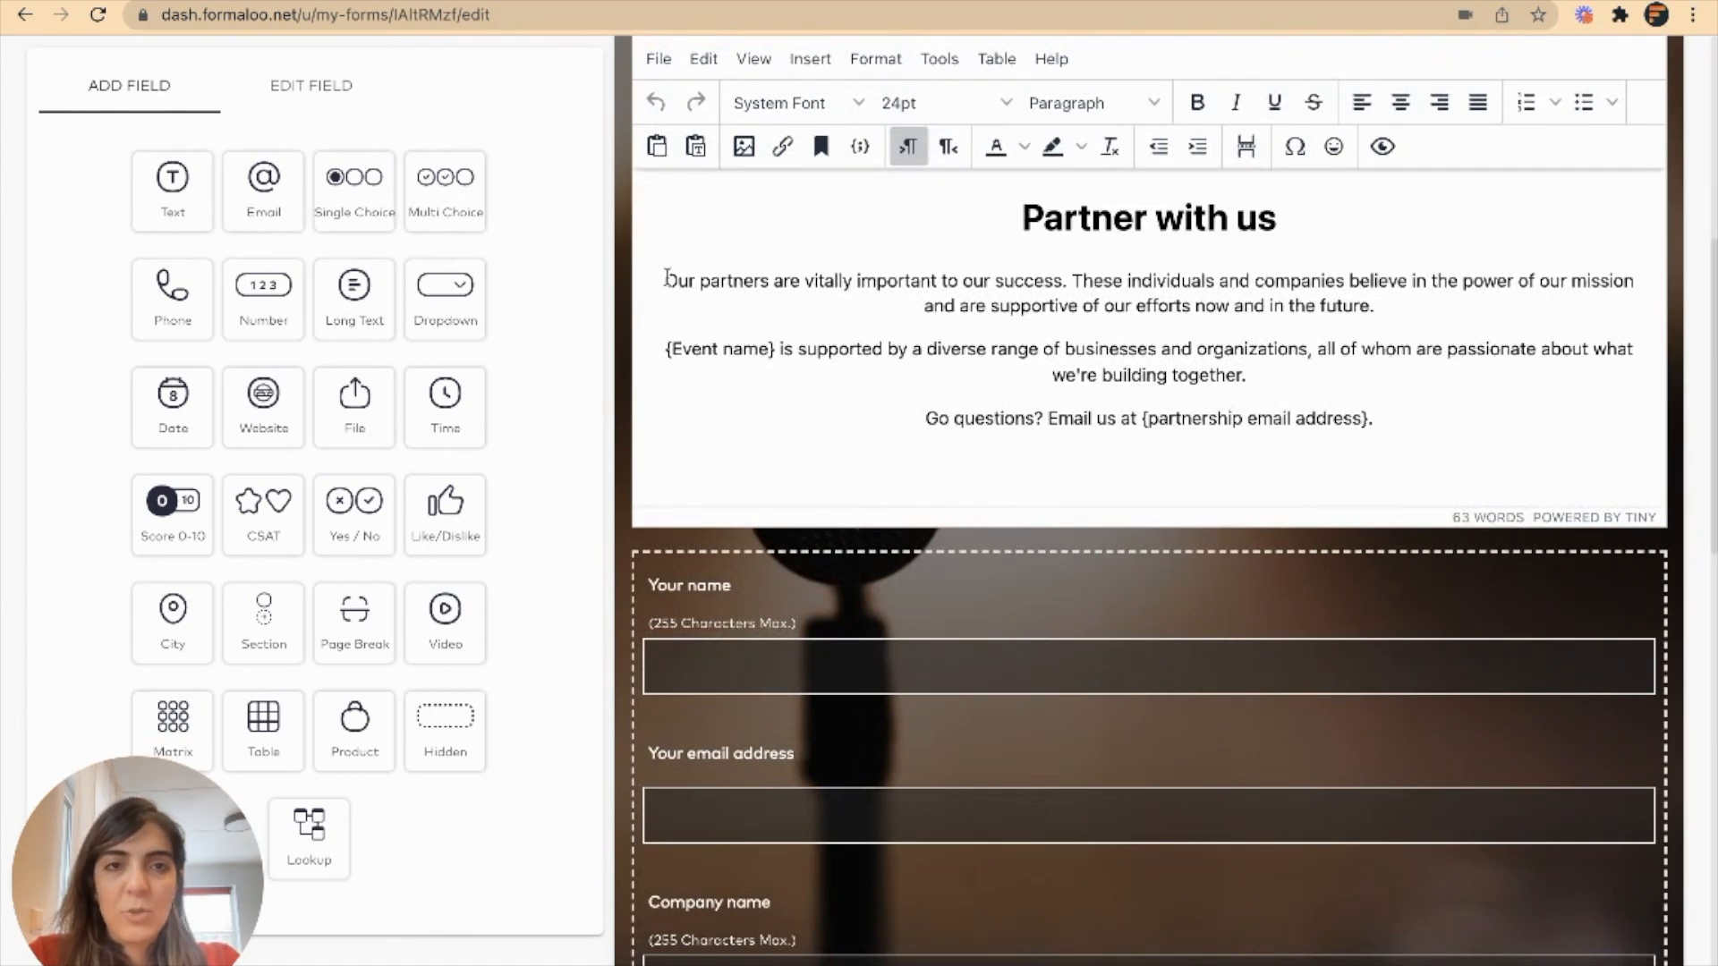
scroll(1062, 465, up, 8)
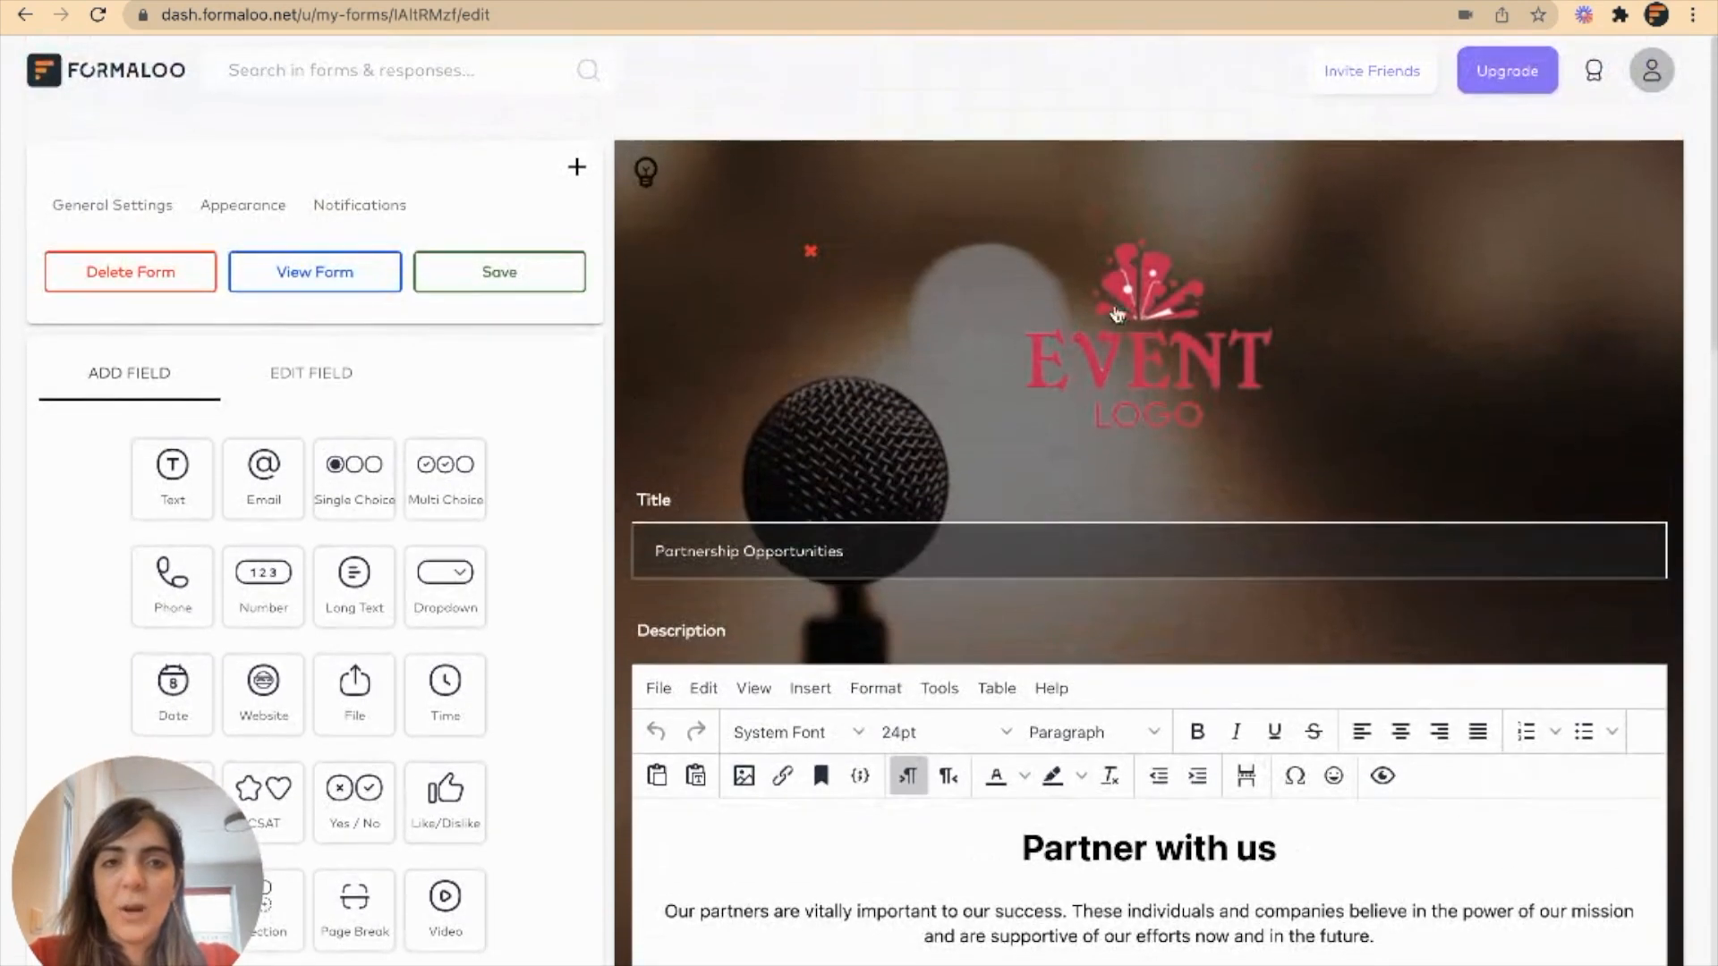
scroll(1162, 524, down, 1)
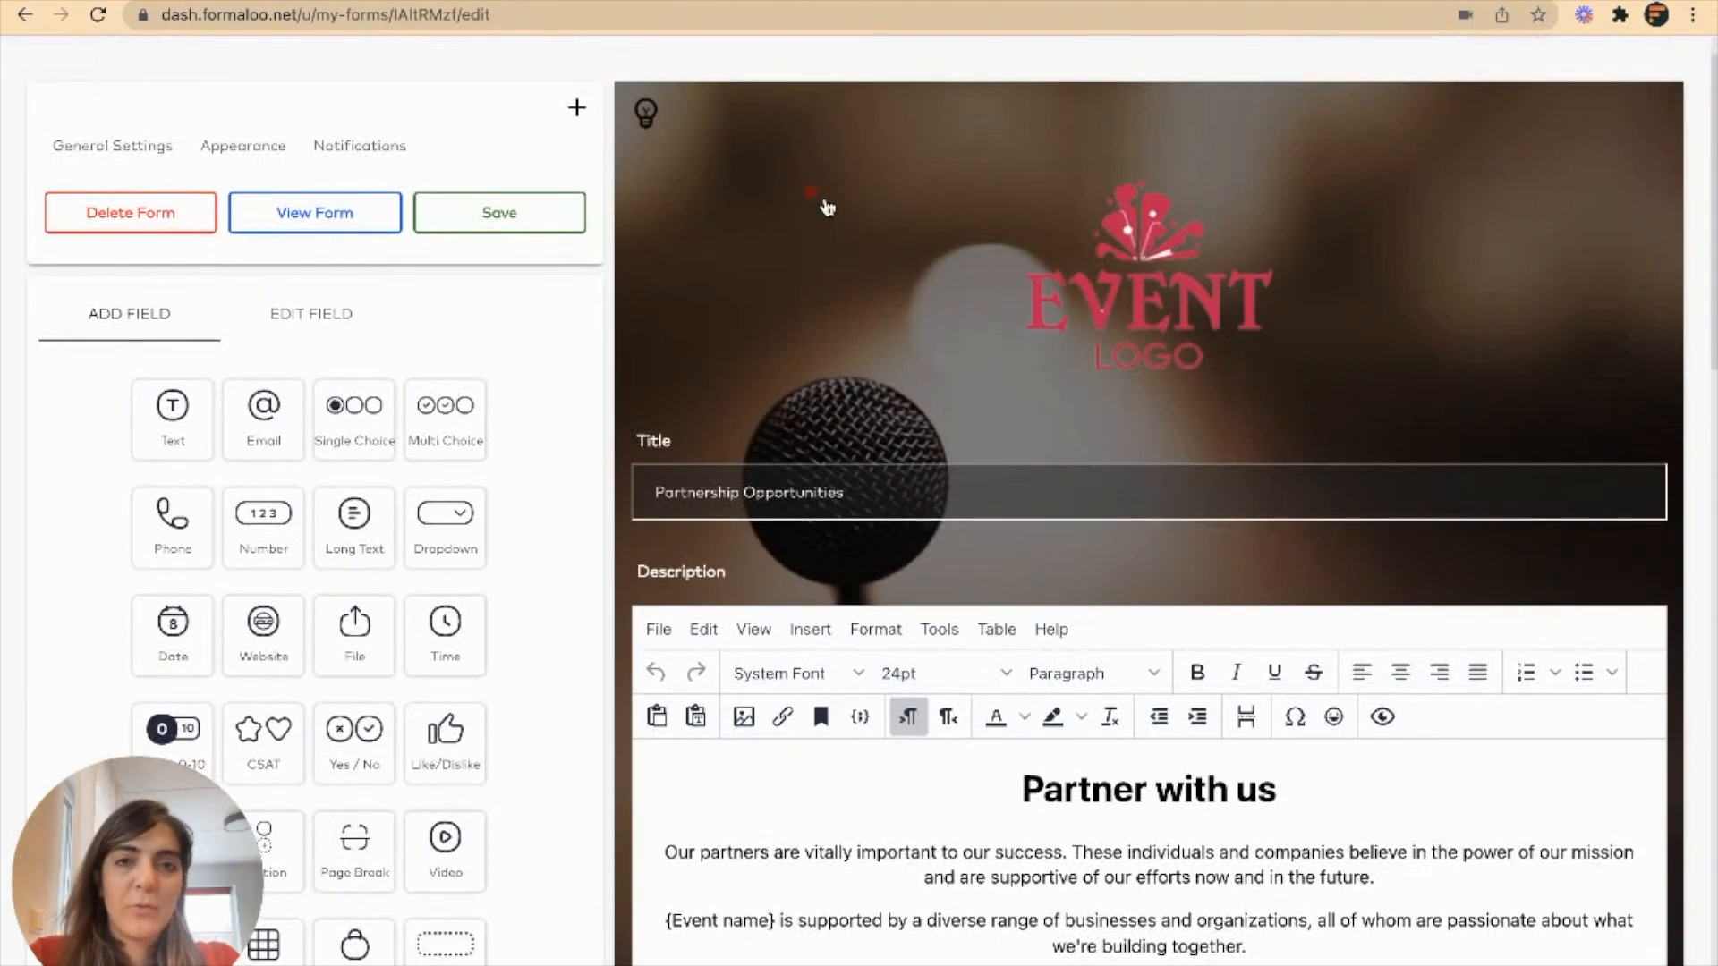
scroll(1092, 391, down, 7)
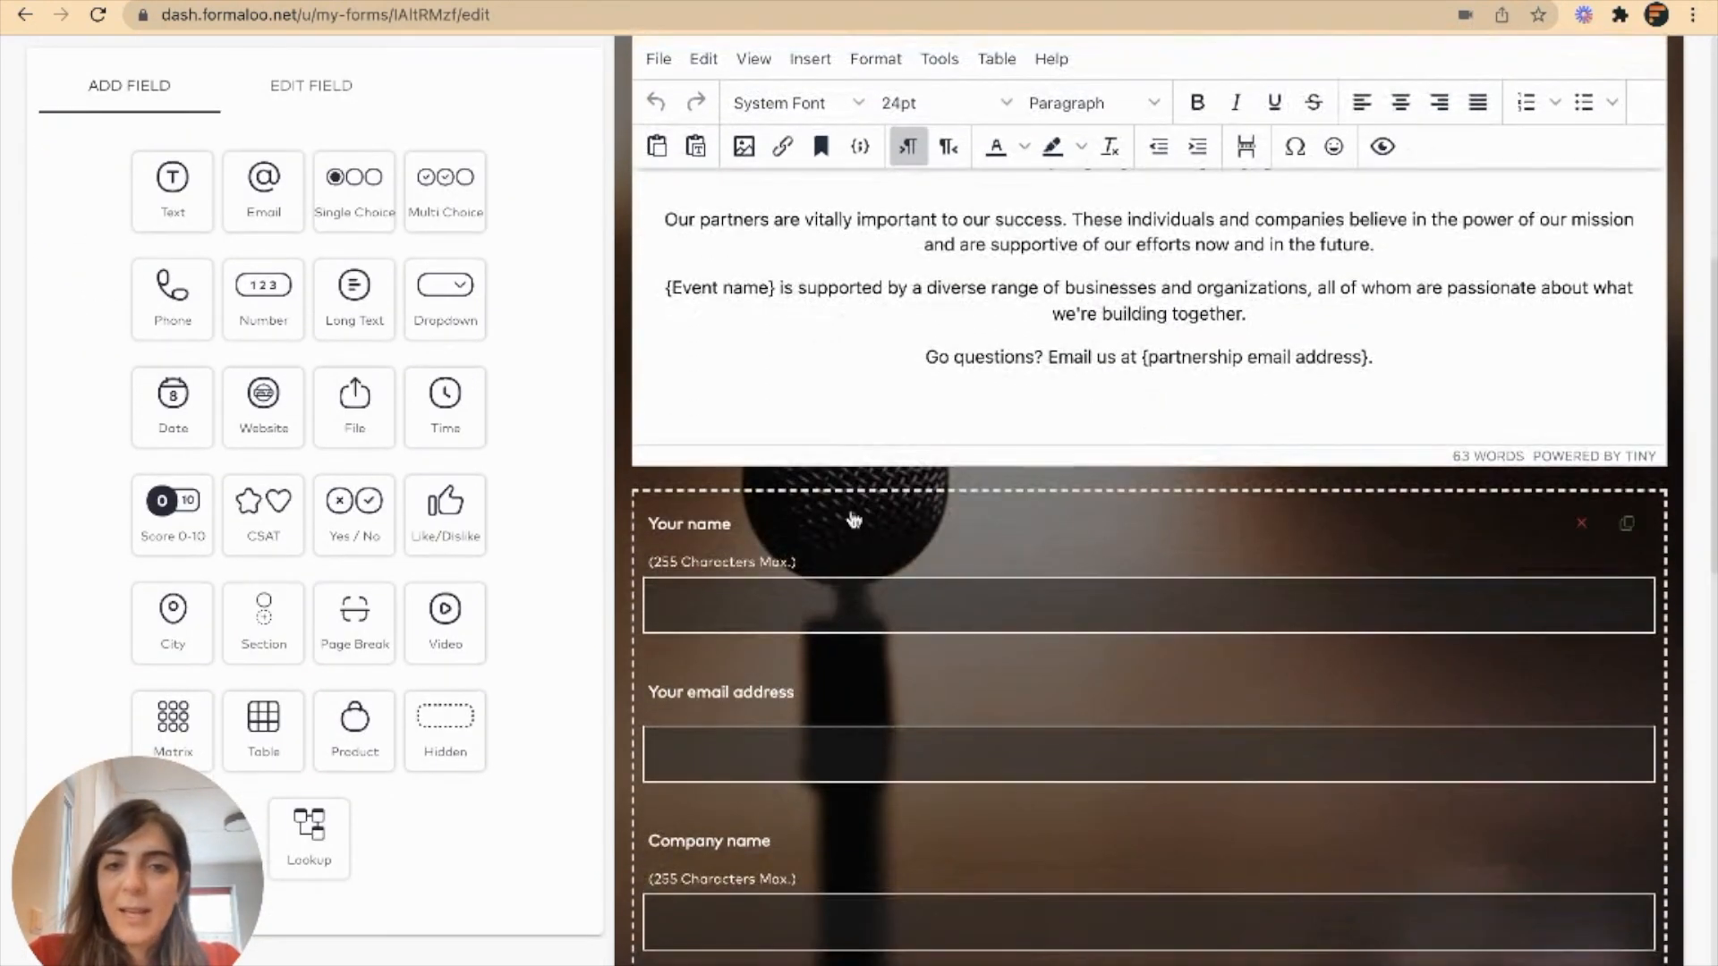
scroll(763, 445, up, 8)
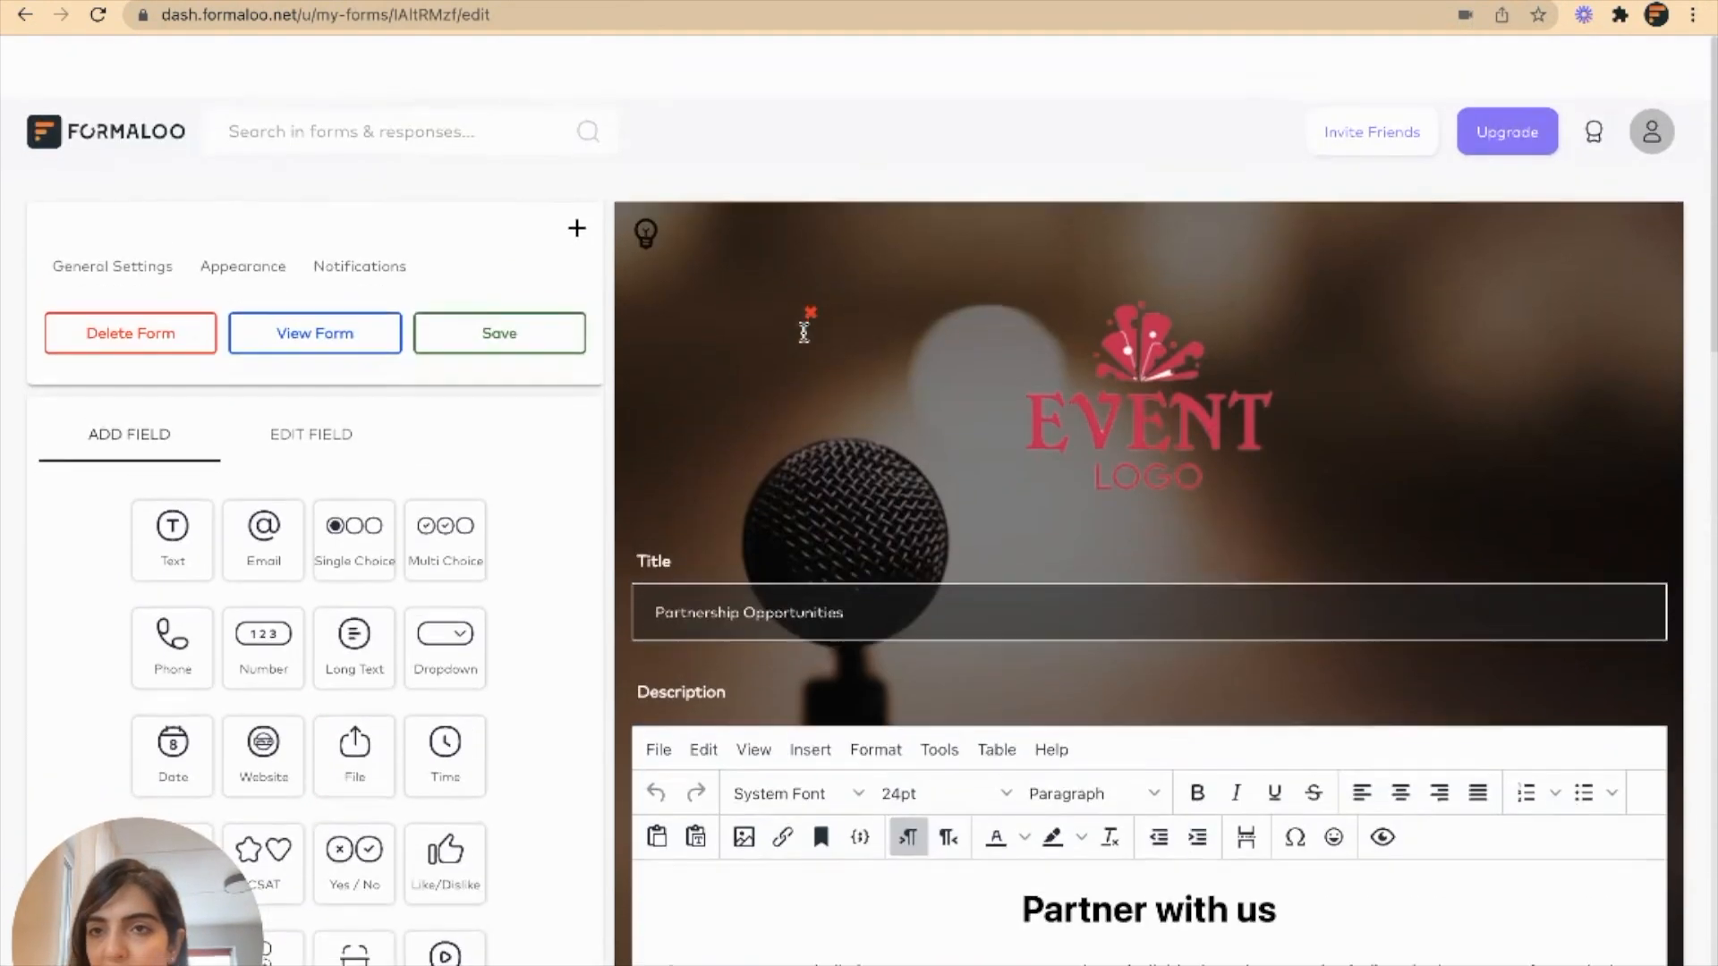
click(249, 224)
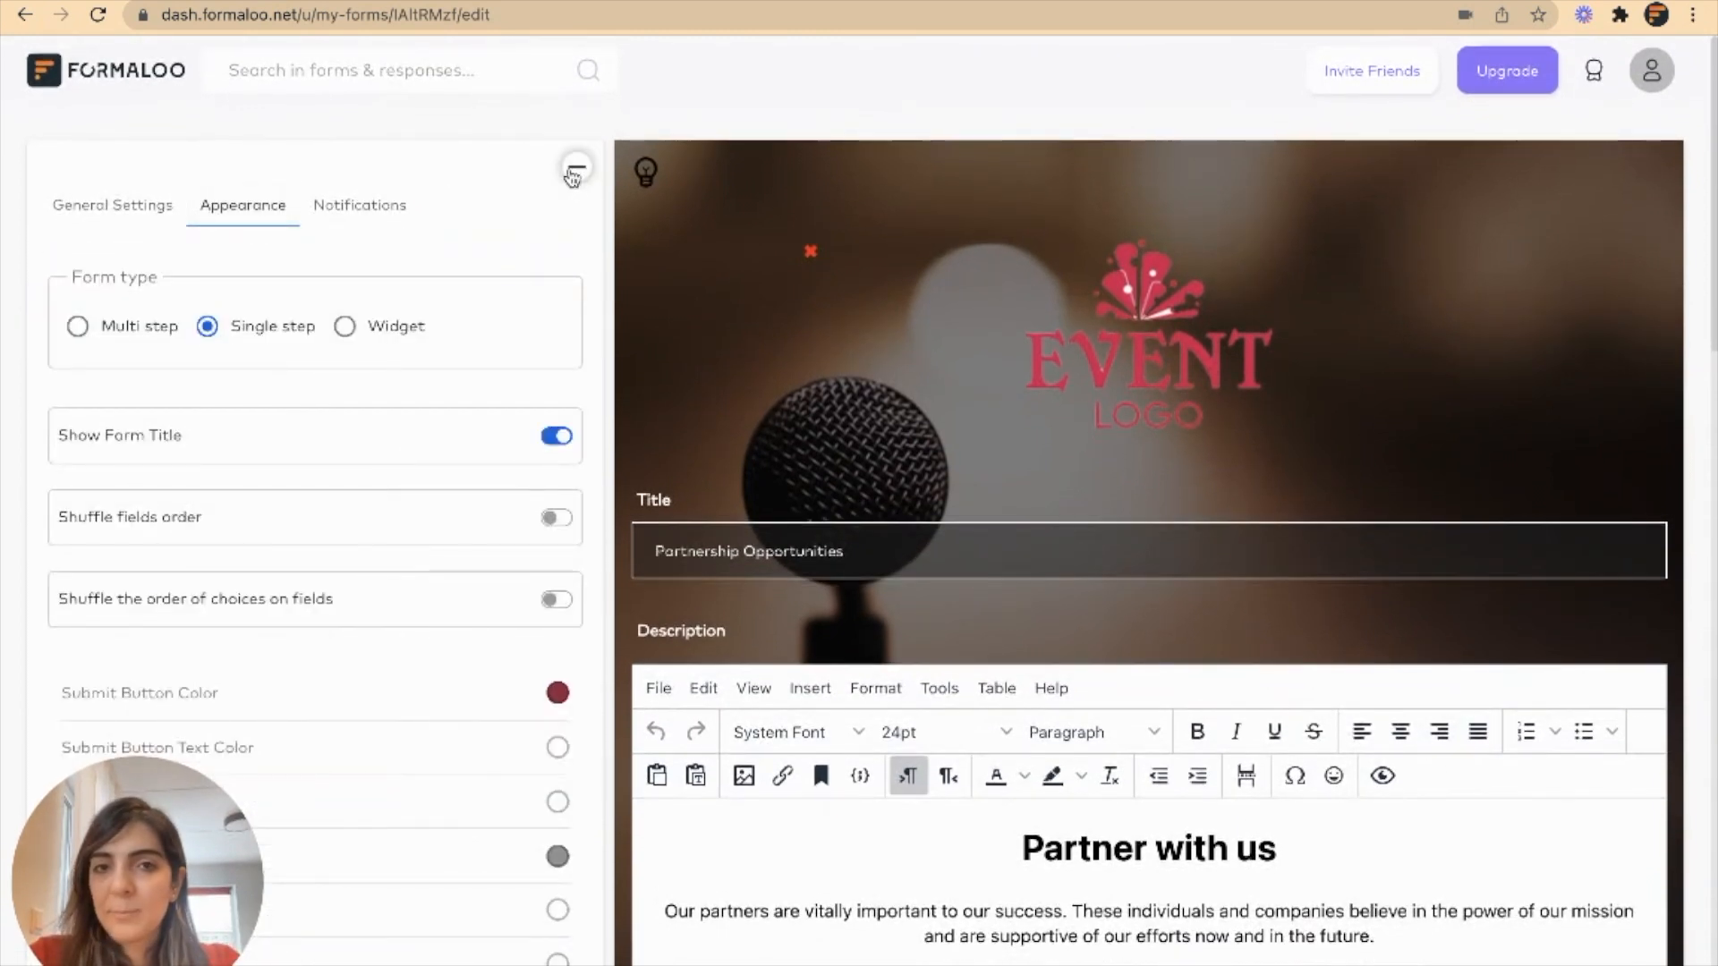
click(575, 172)
Retitle the "Your name" field "Your full name" and make it required.
scroll(991, 412, down, 7)
scroll(995, 407, down, 5)
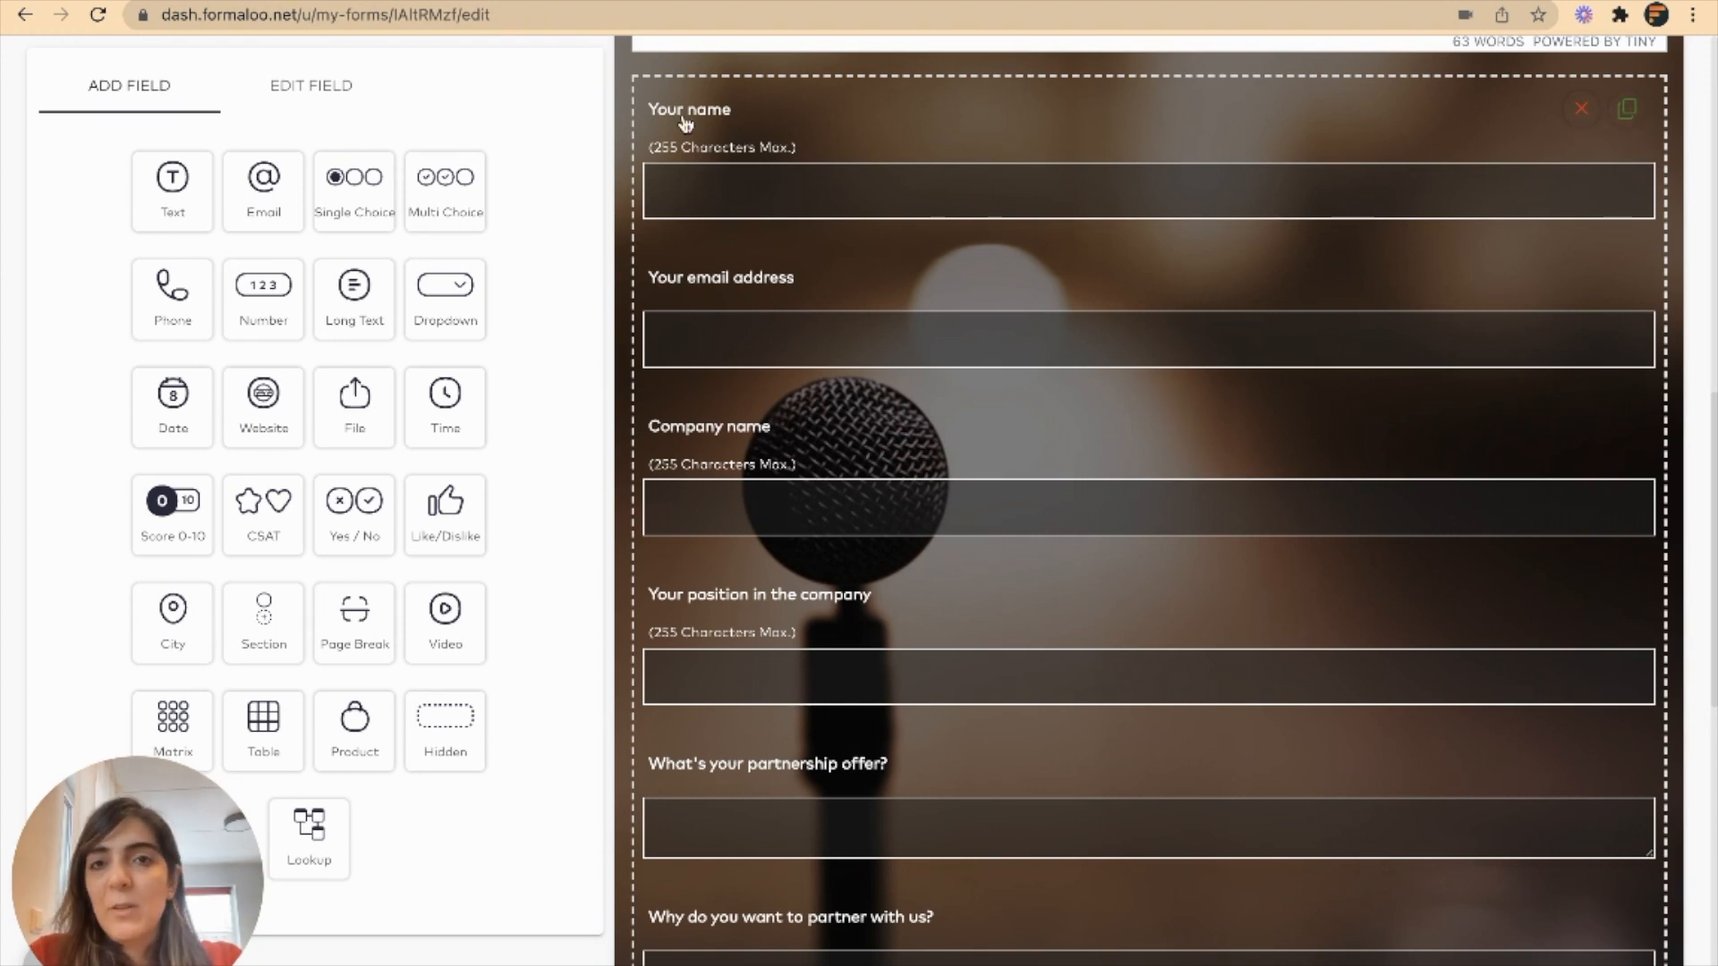
click(725, 125)
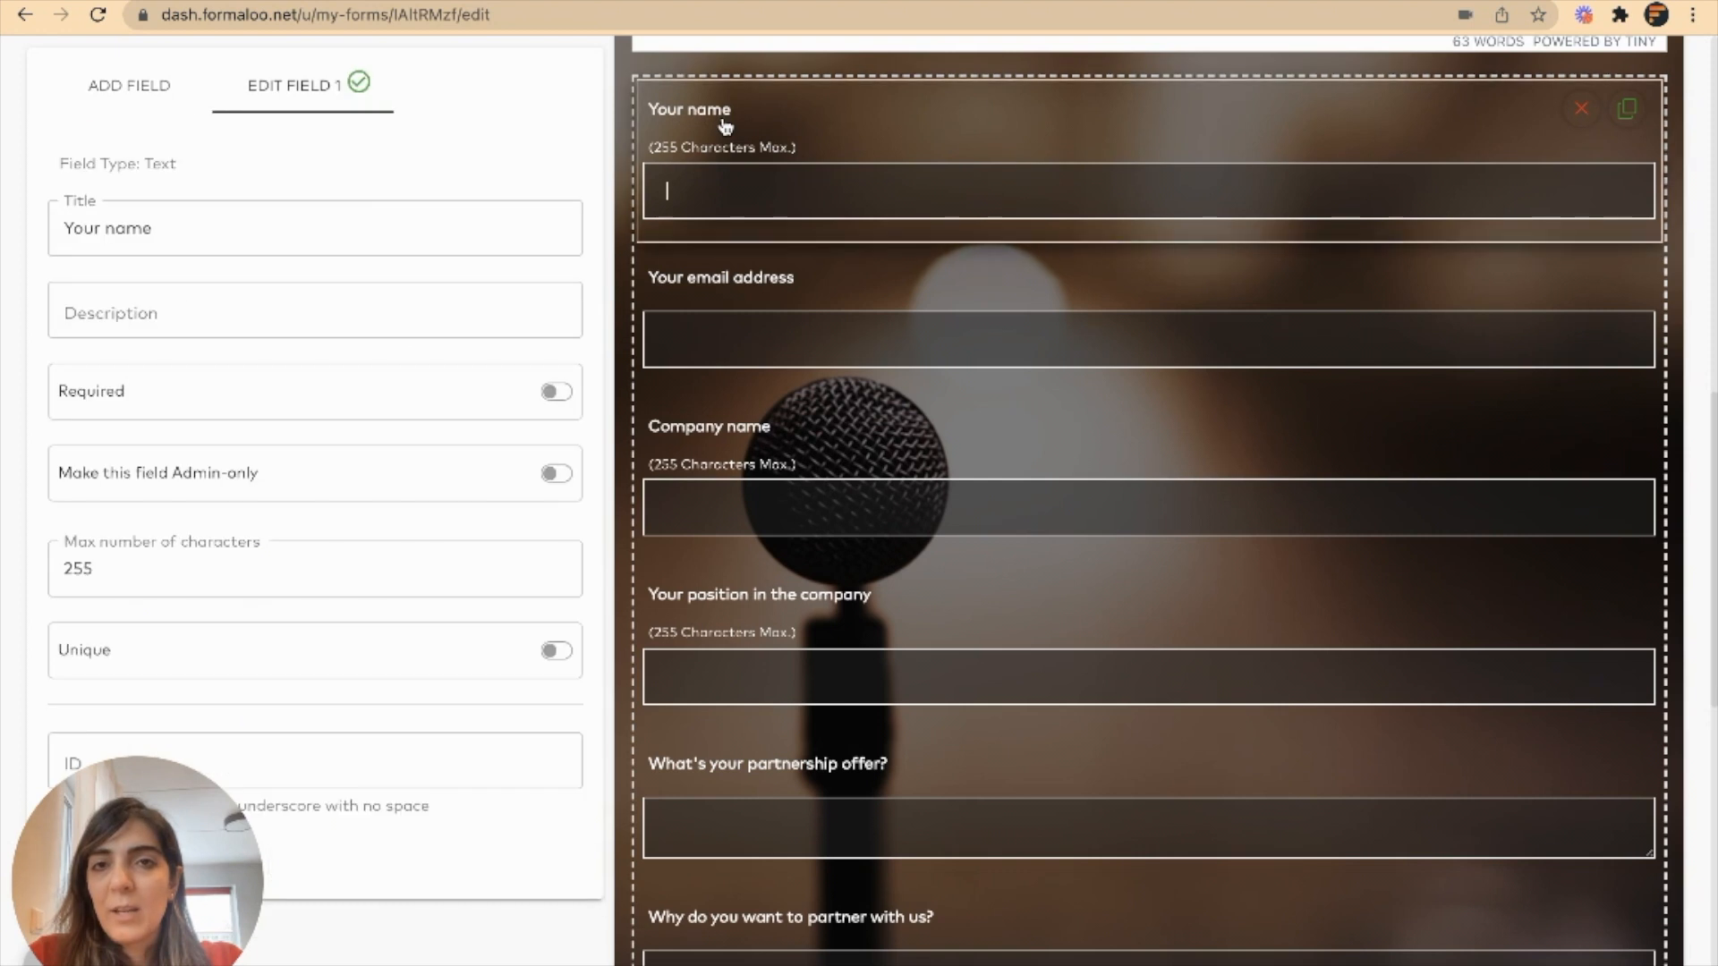
click(108, 232)
text(full)
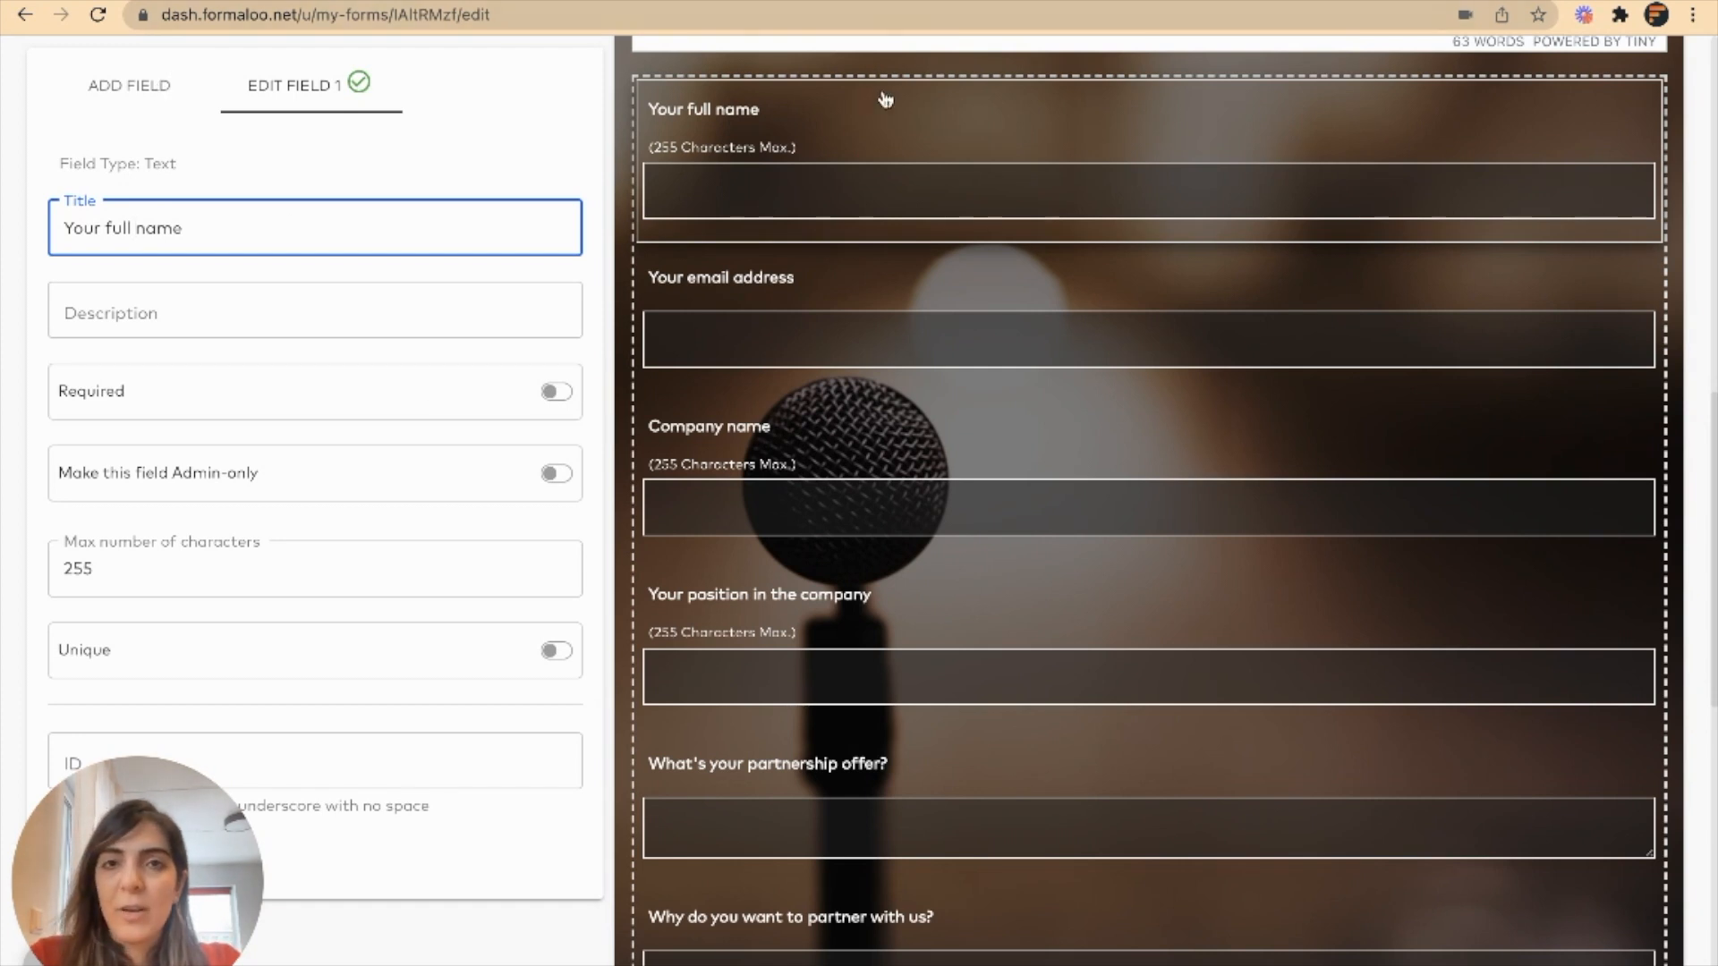
click(558, 393)
click(136, 87)
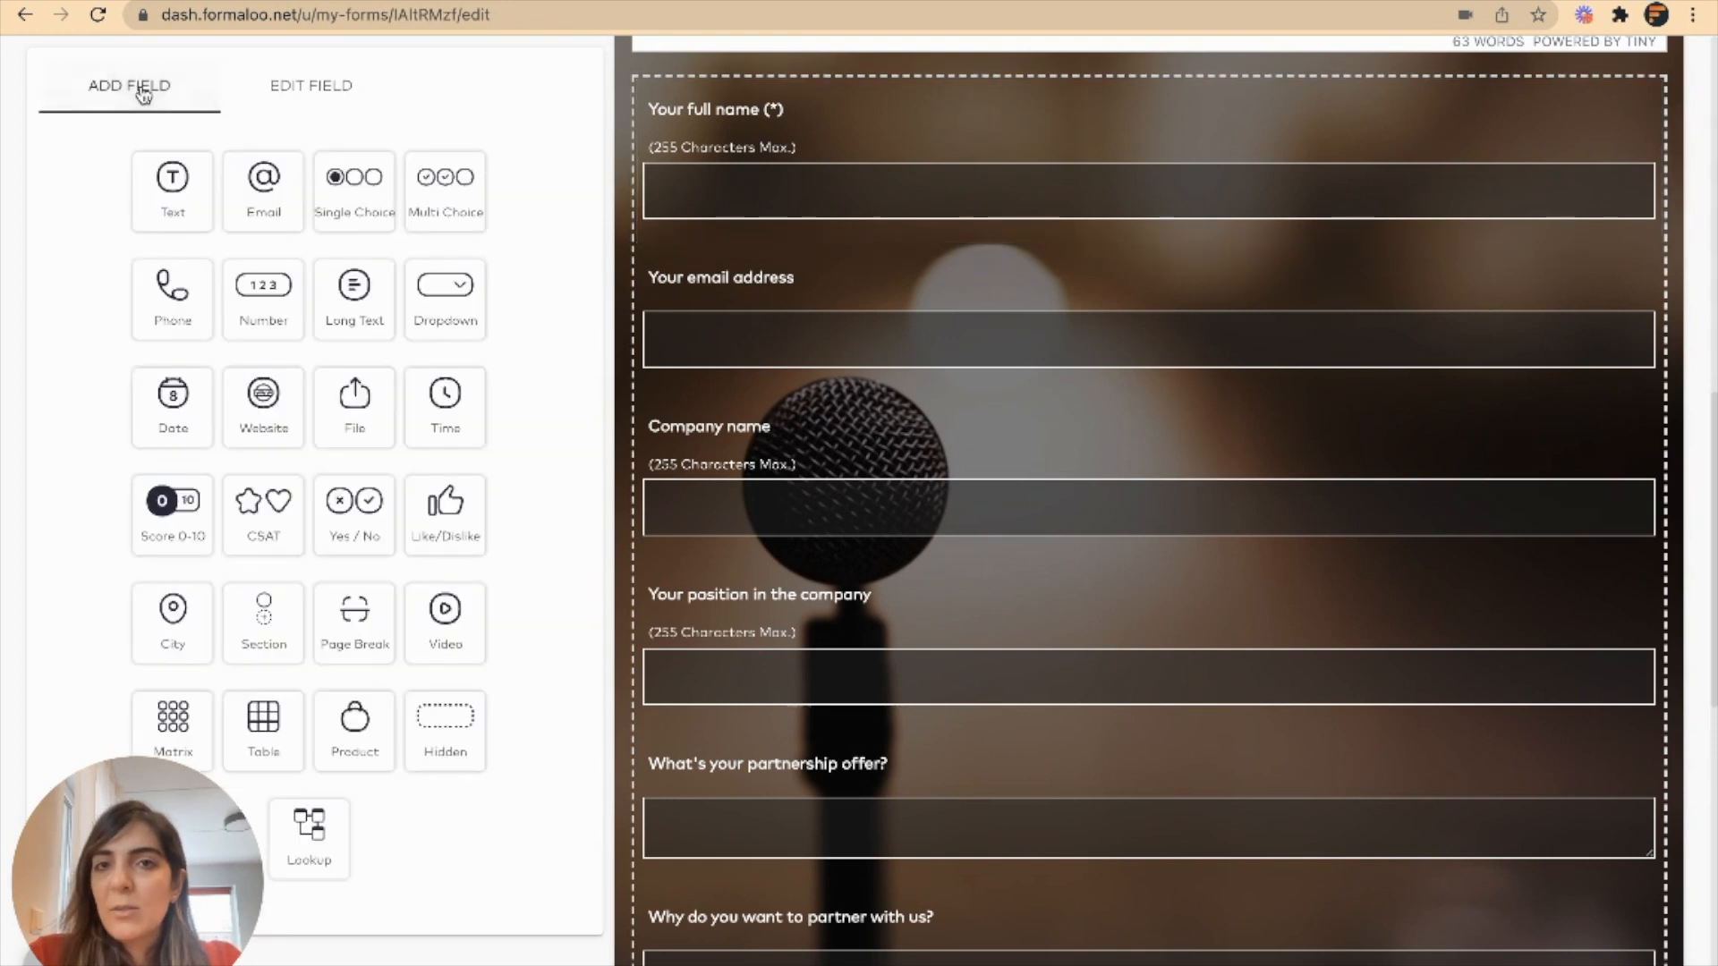
Check the form's remaining fields, save the form and close the sharing dialog.
scroll(990, 358, down, 9)
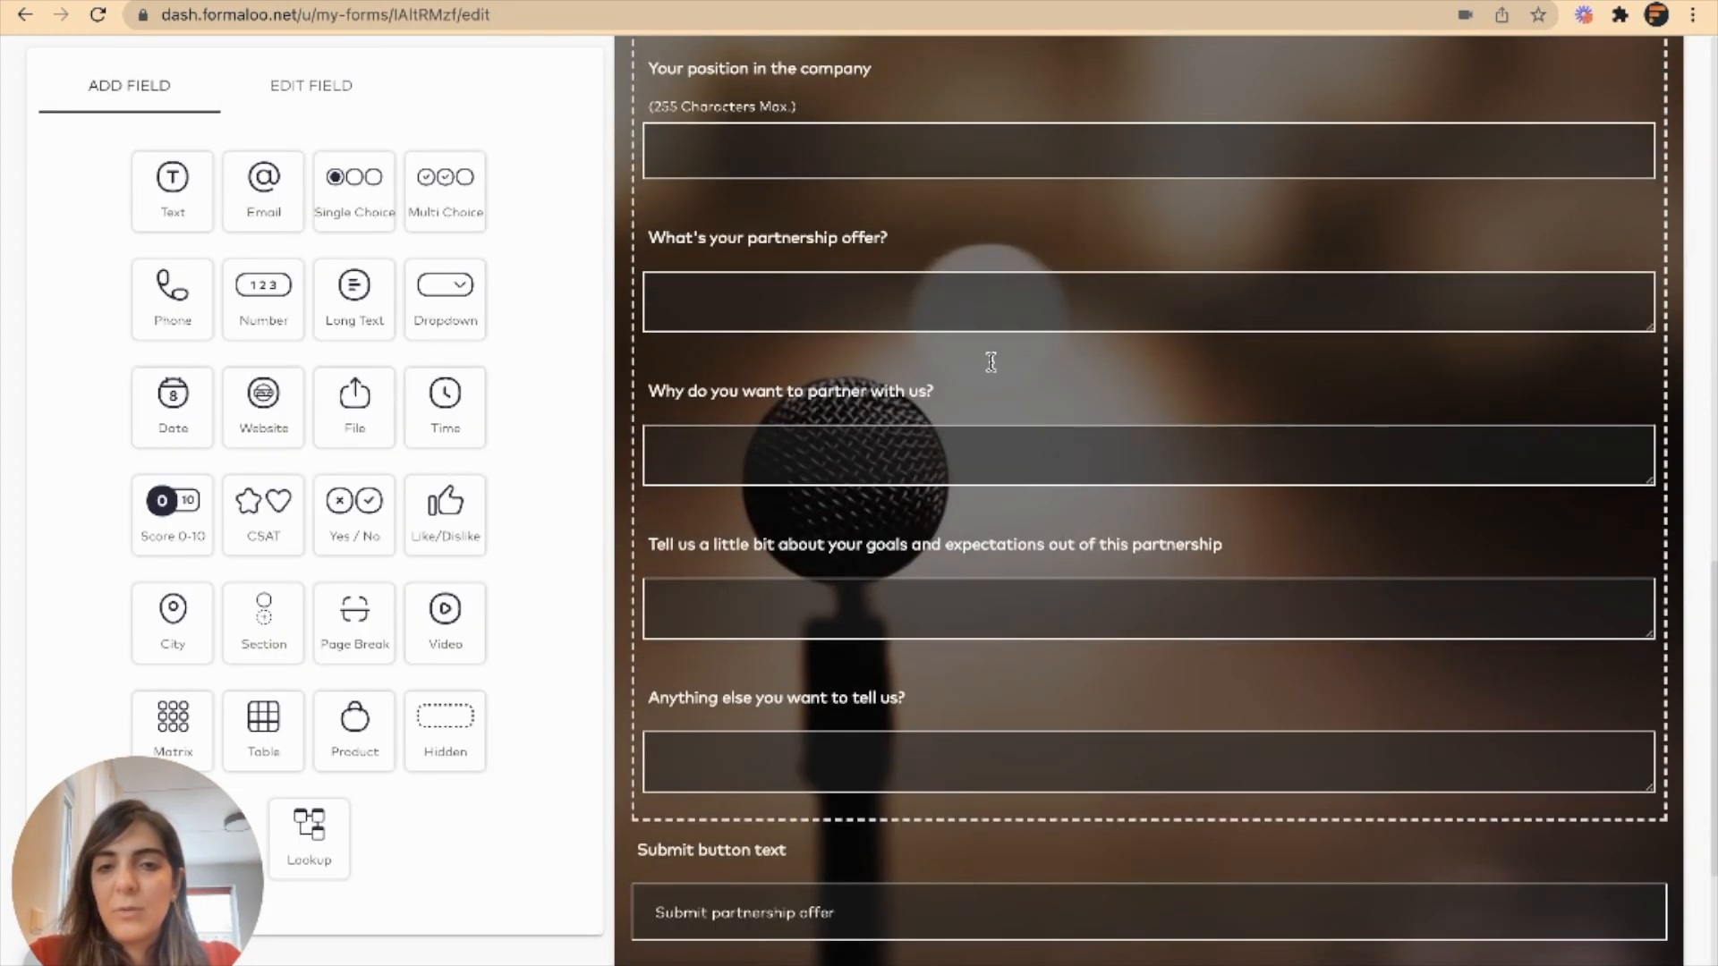
scroll(1123, 379, up, 8)
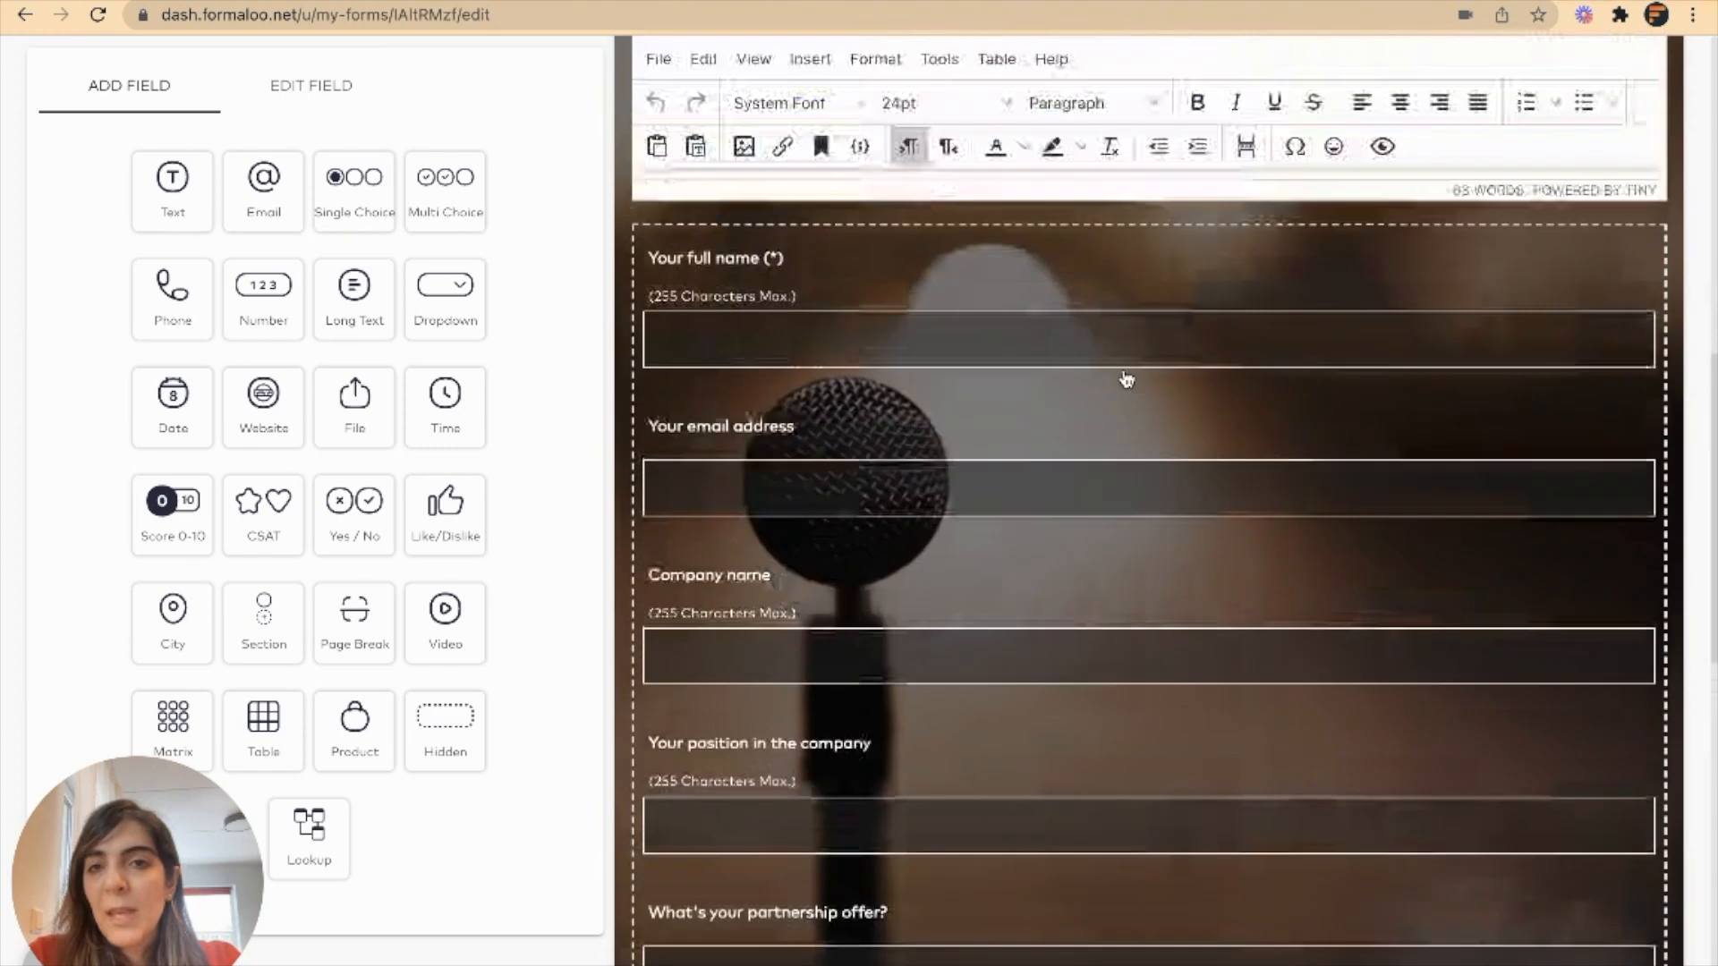
scroll(805, 580, down, 3)
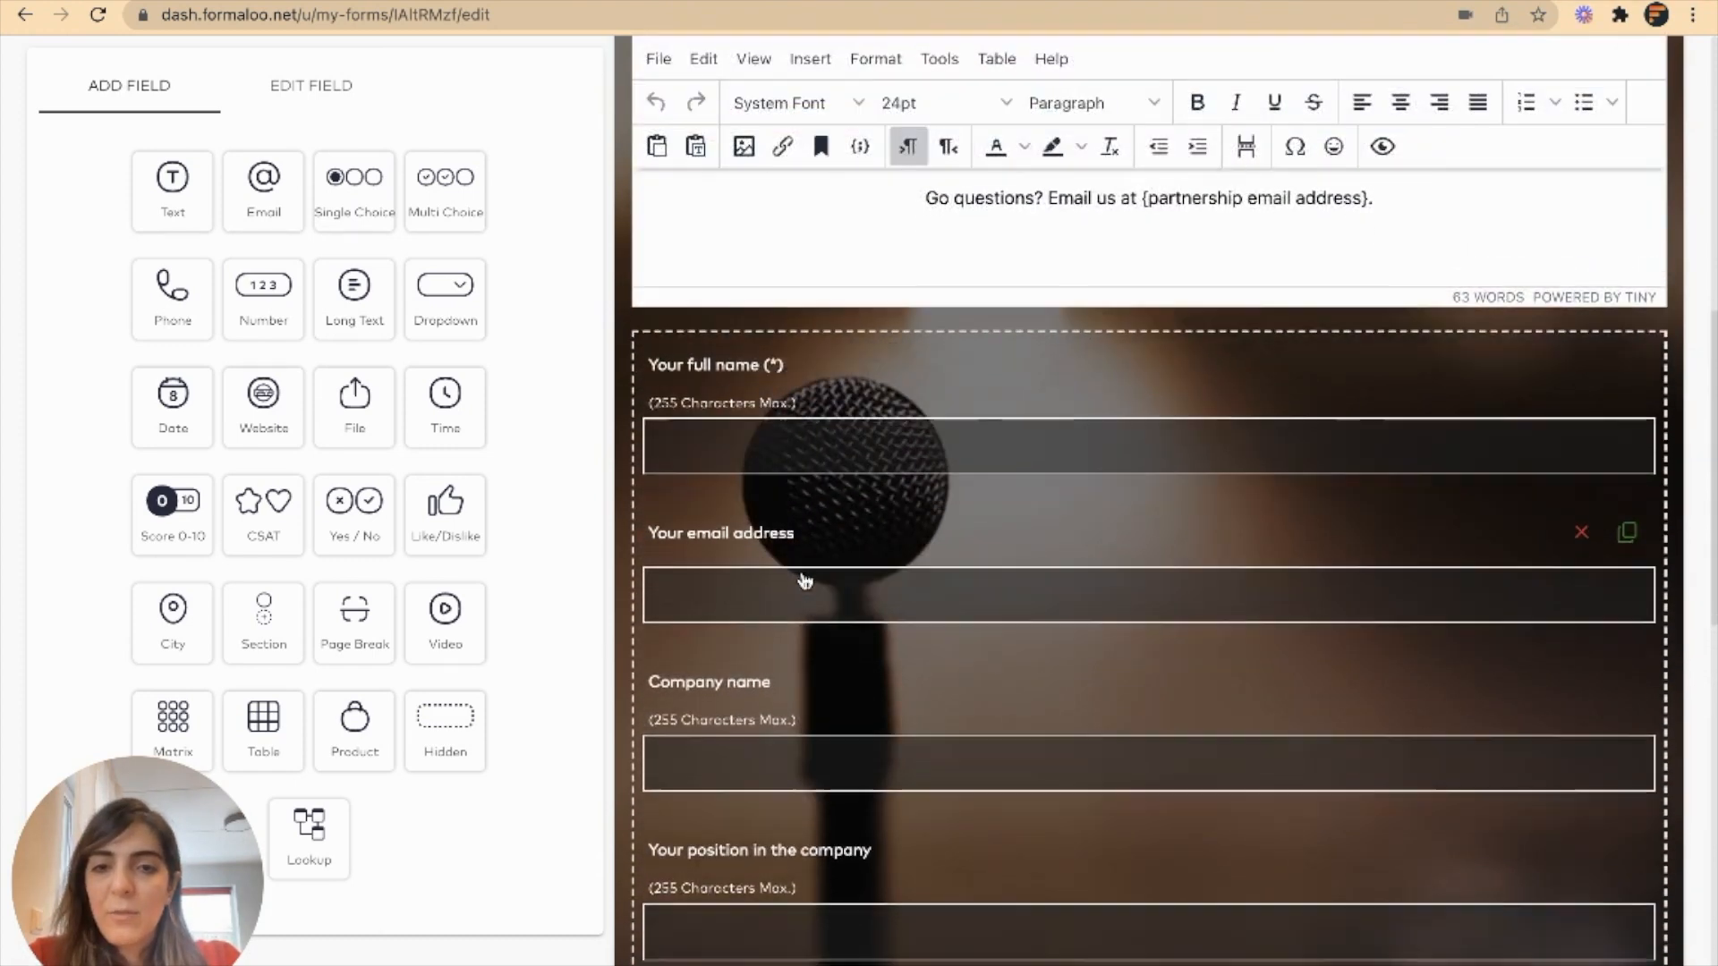
scroll(805, 580, up, 5)
scroll(805, 580, up, 7)
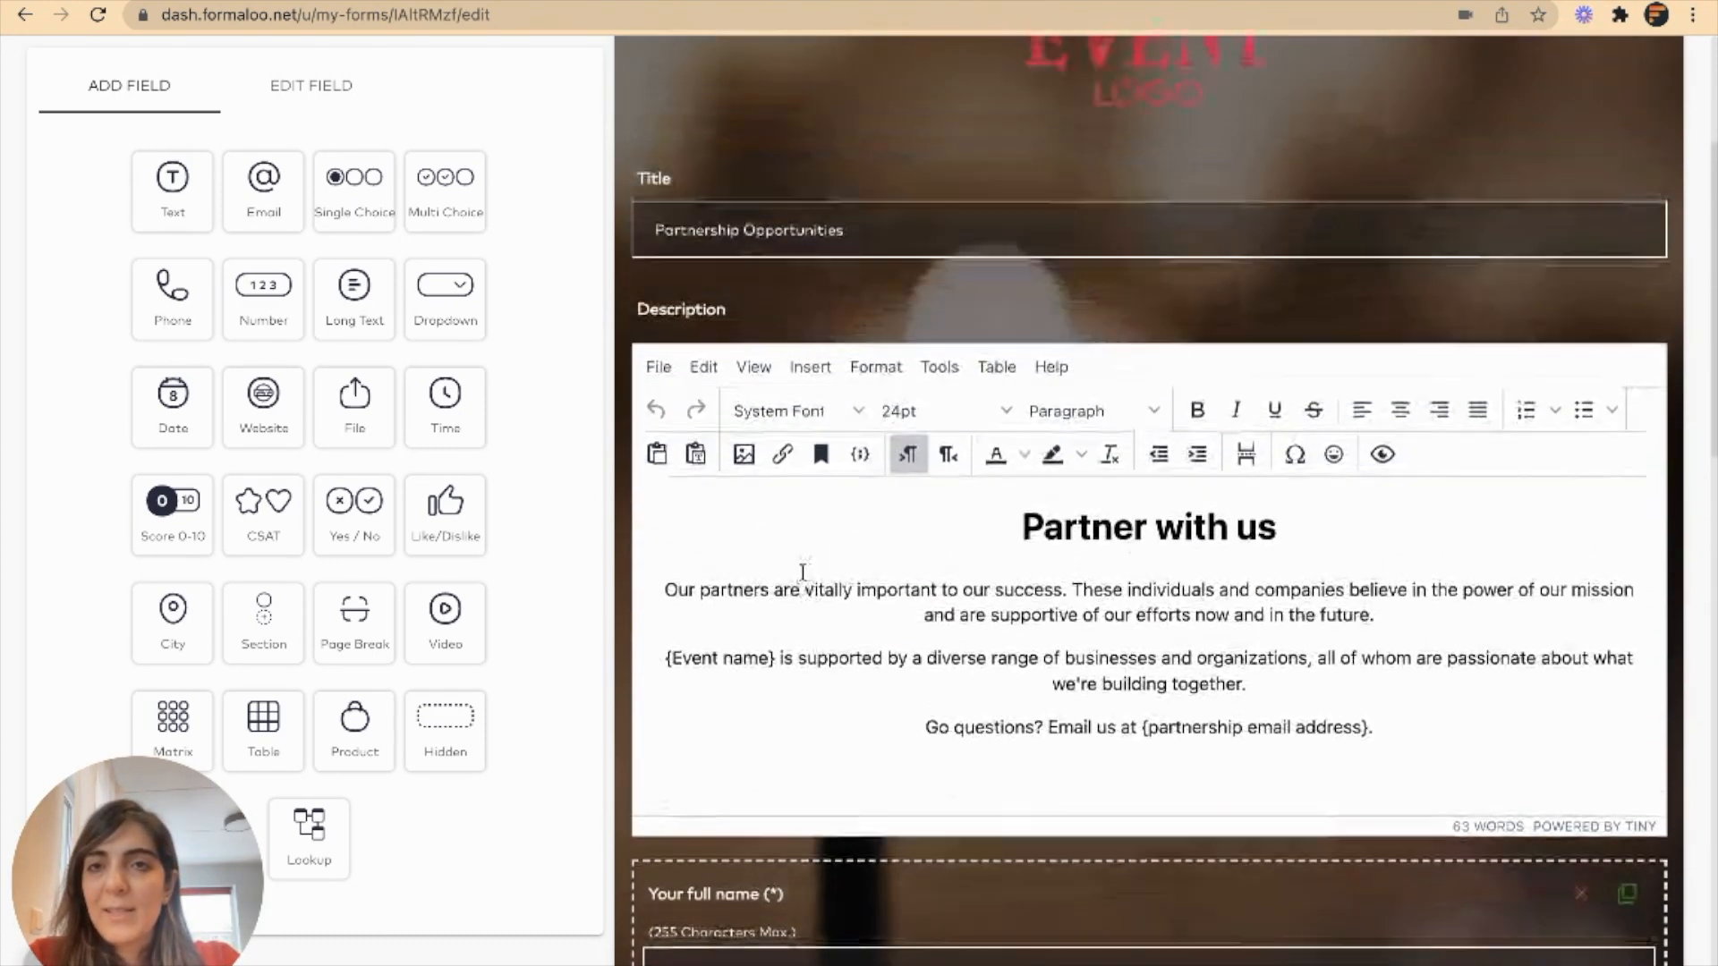
click(537, 273)
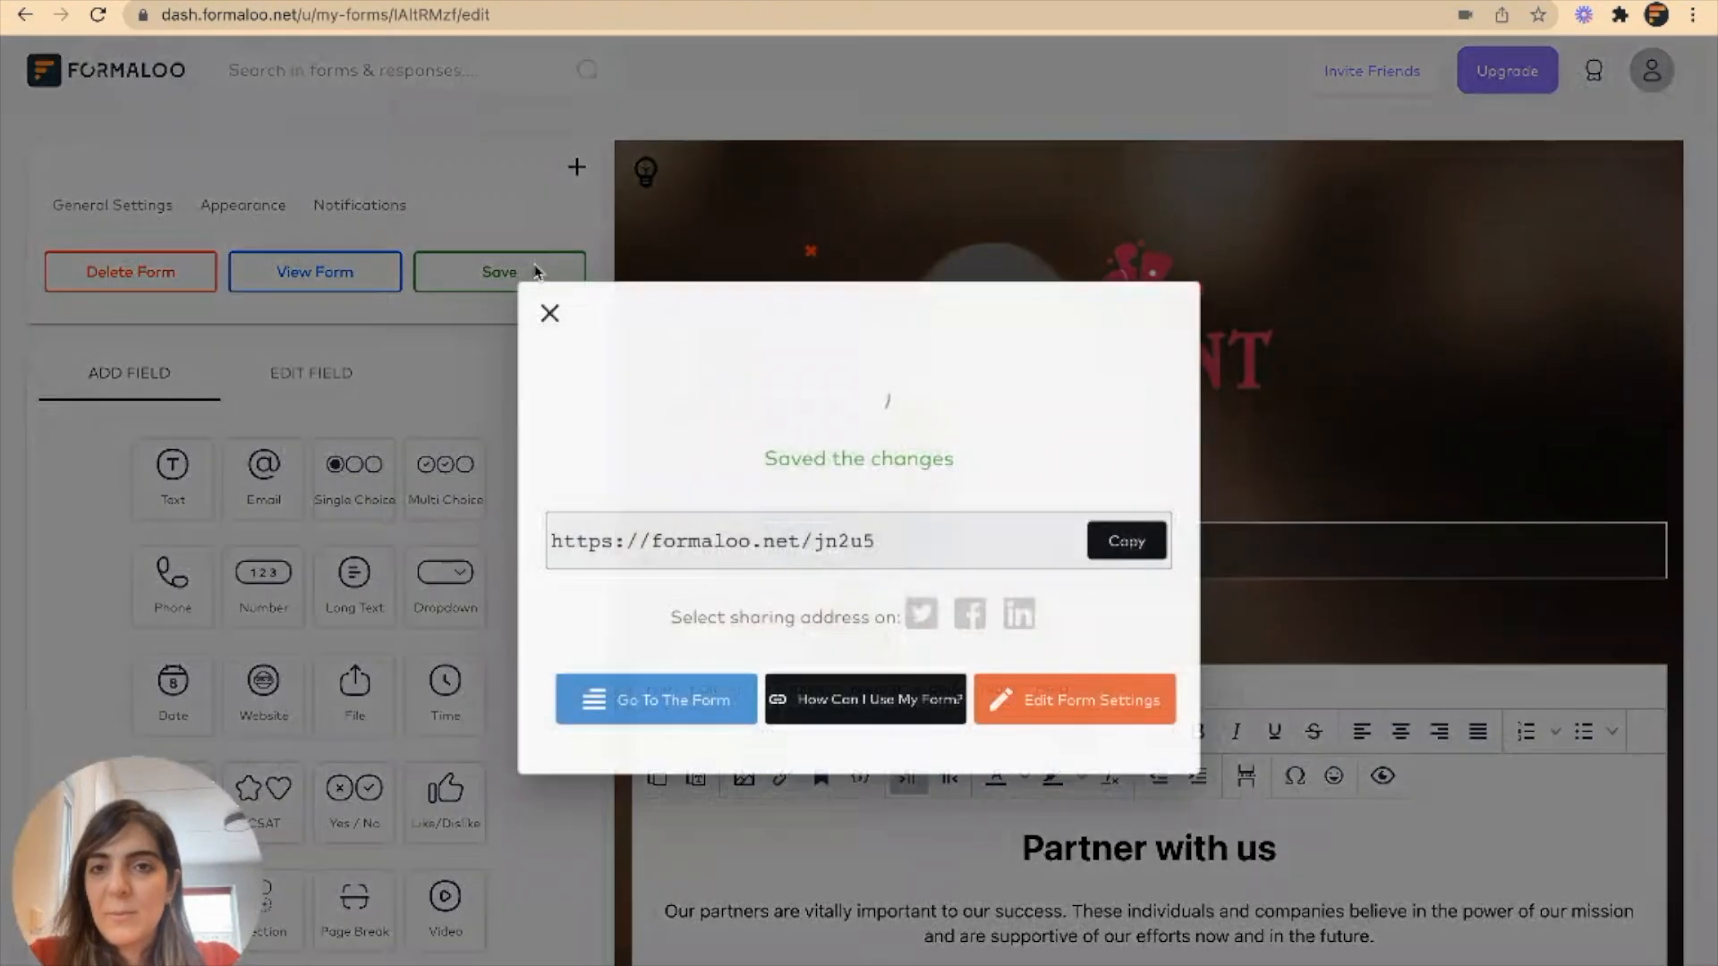
click(549, 315)
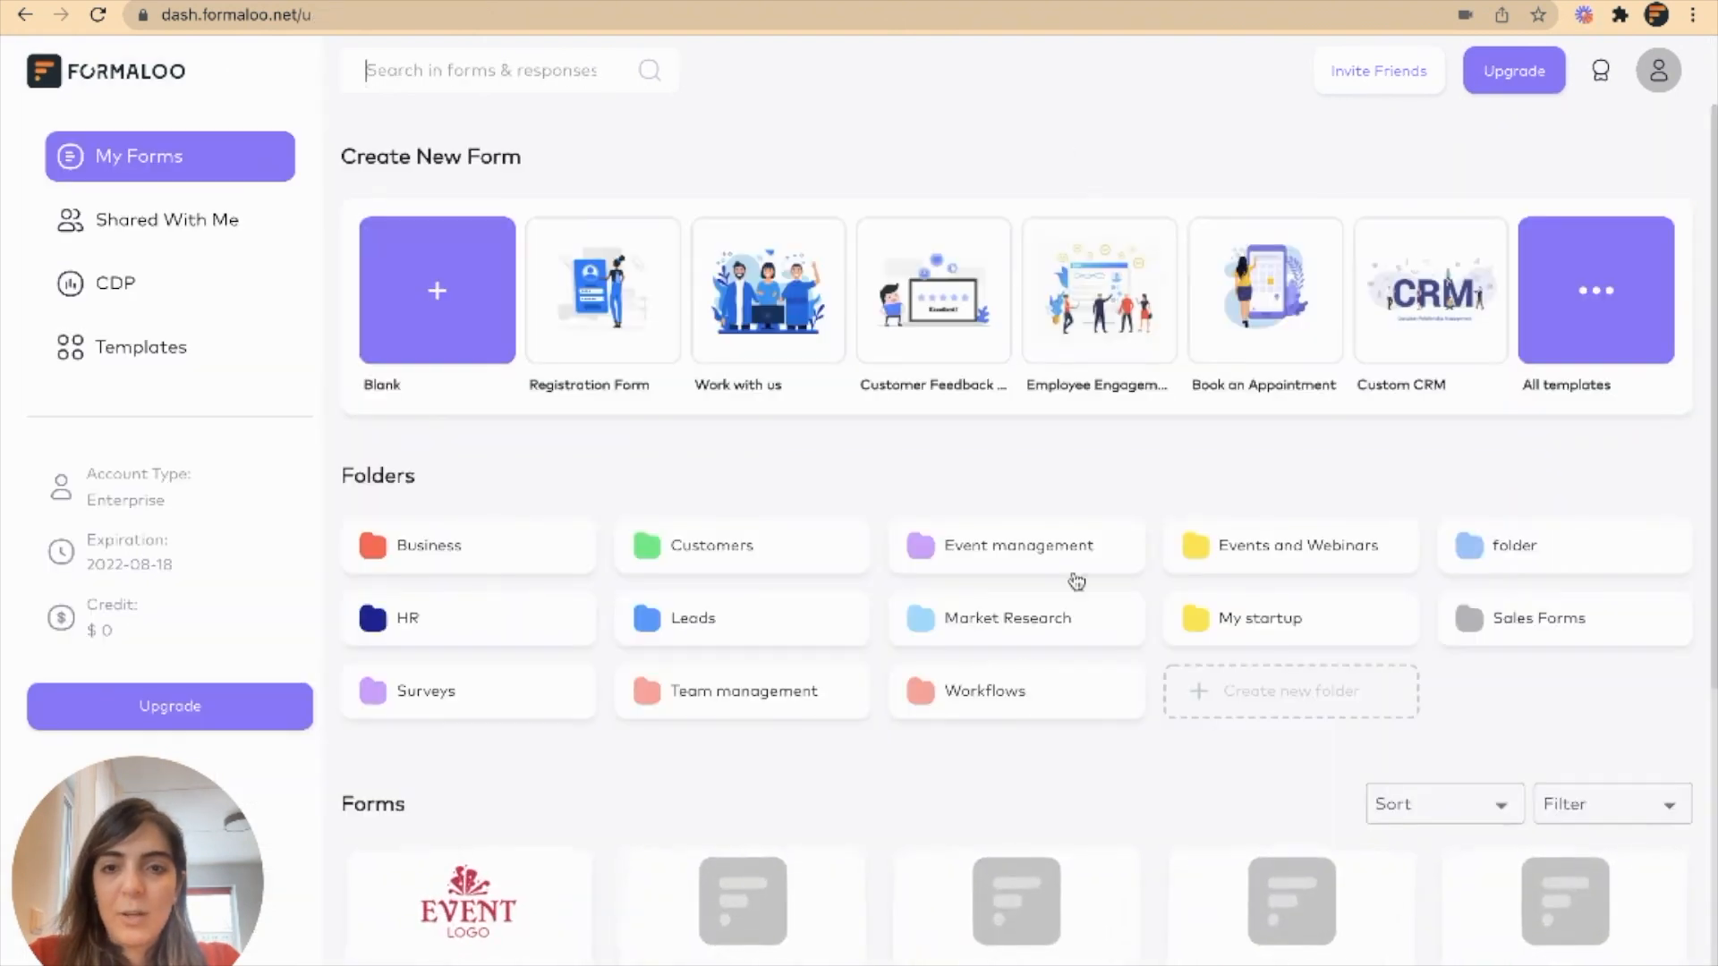
Create a light blue folder titled "Non-profit" on the dashboard and open it.
scroll(1076, 581, down, 3)
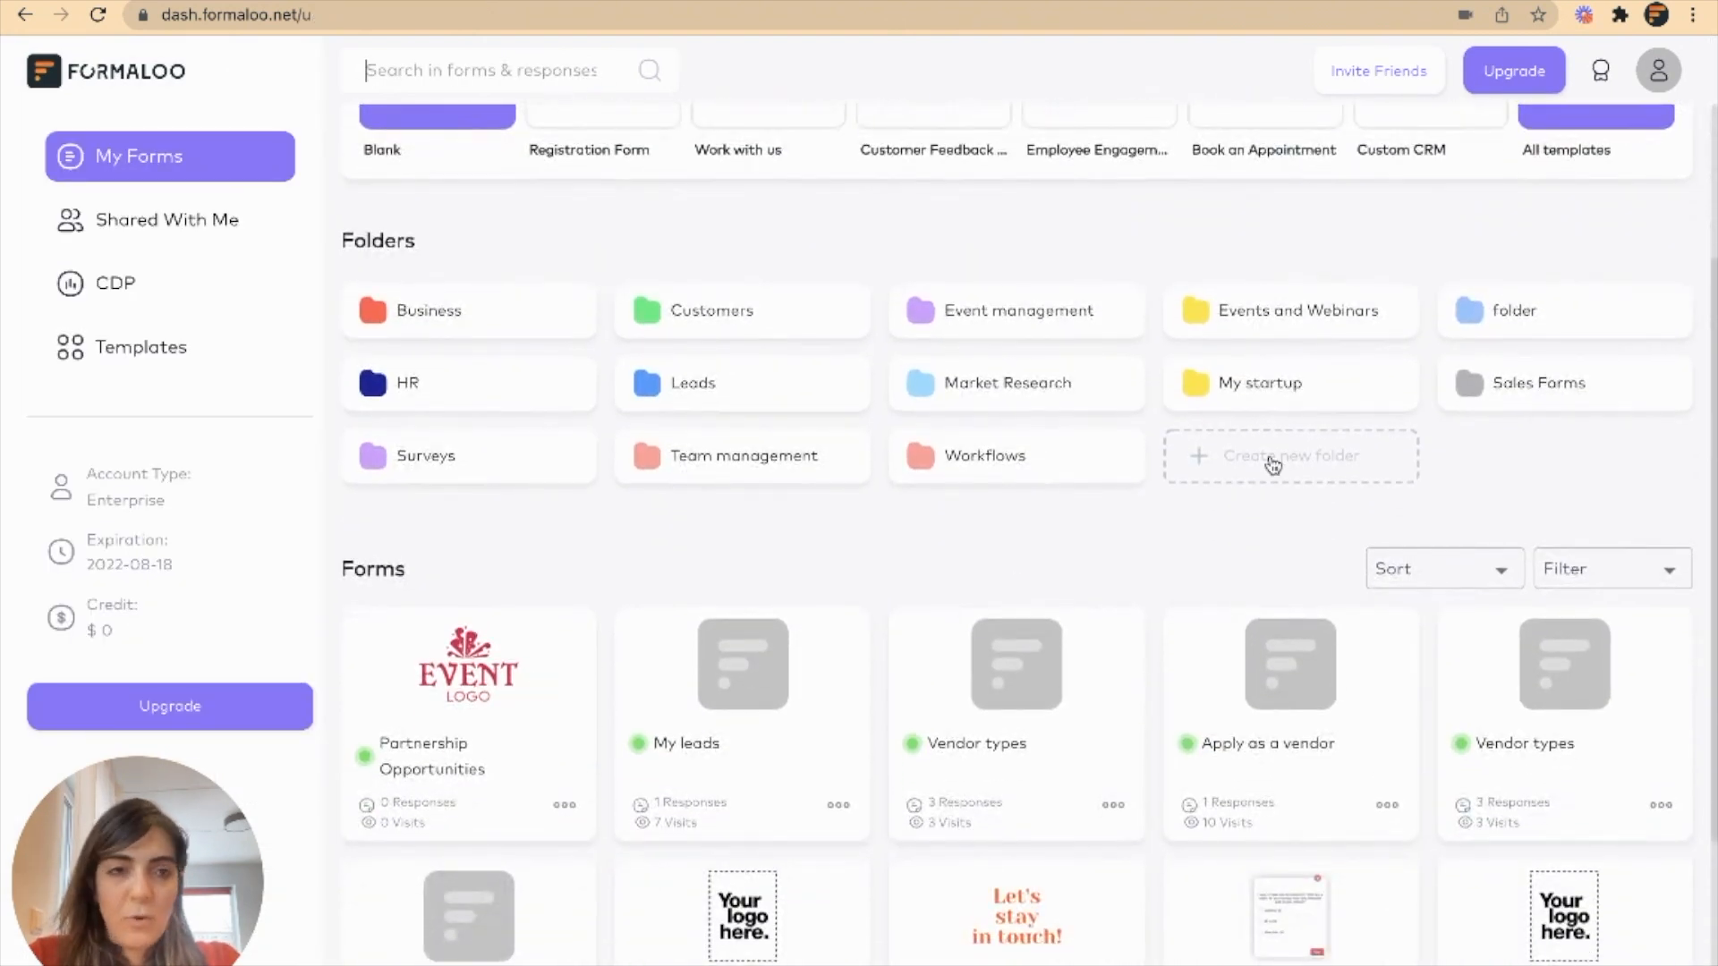
click(1294, 464)
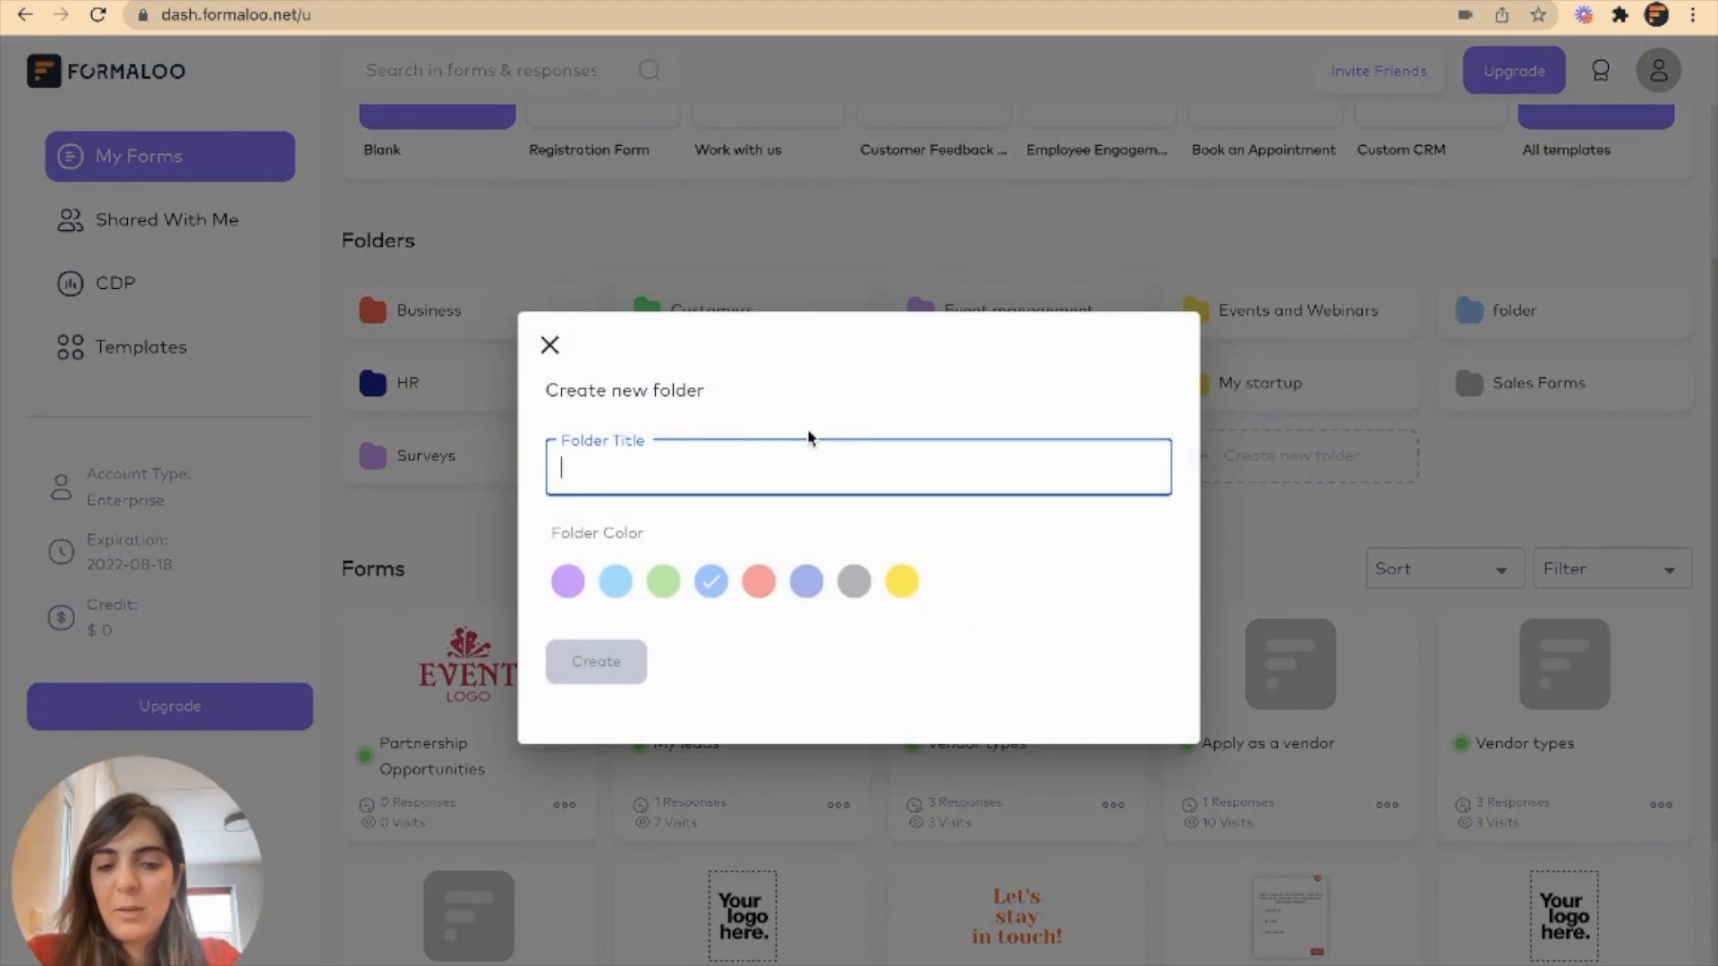
text(Non-profit)
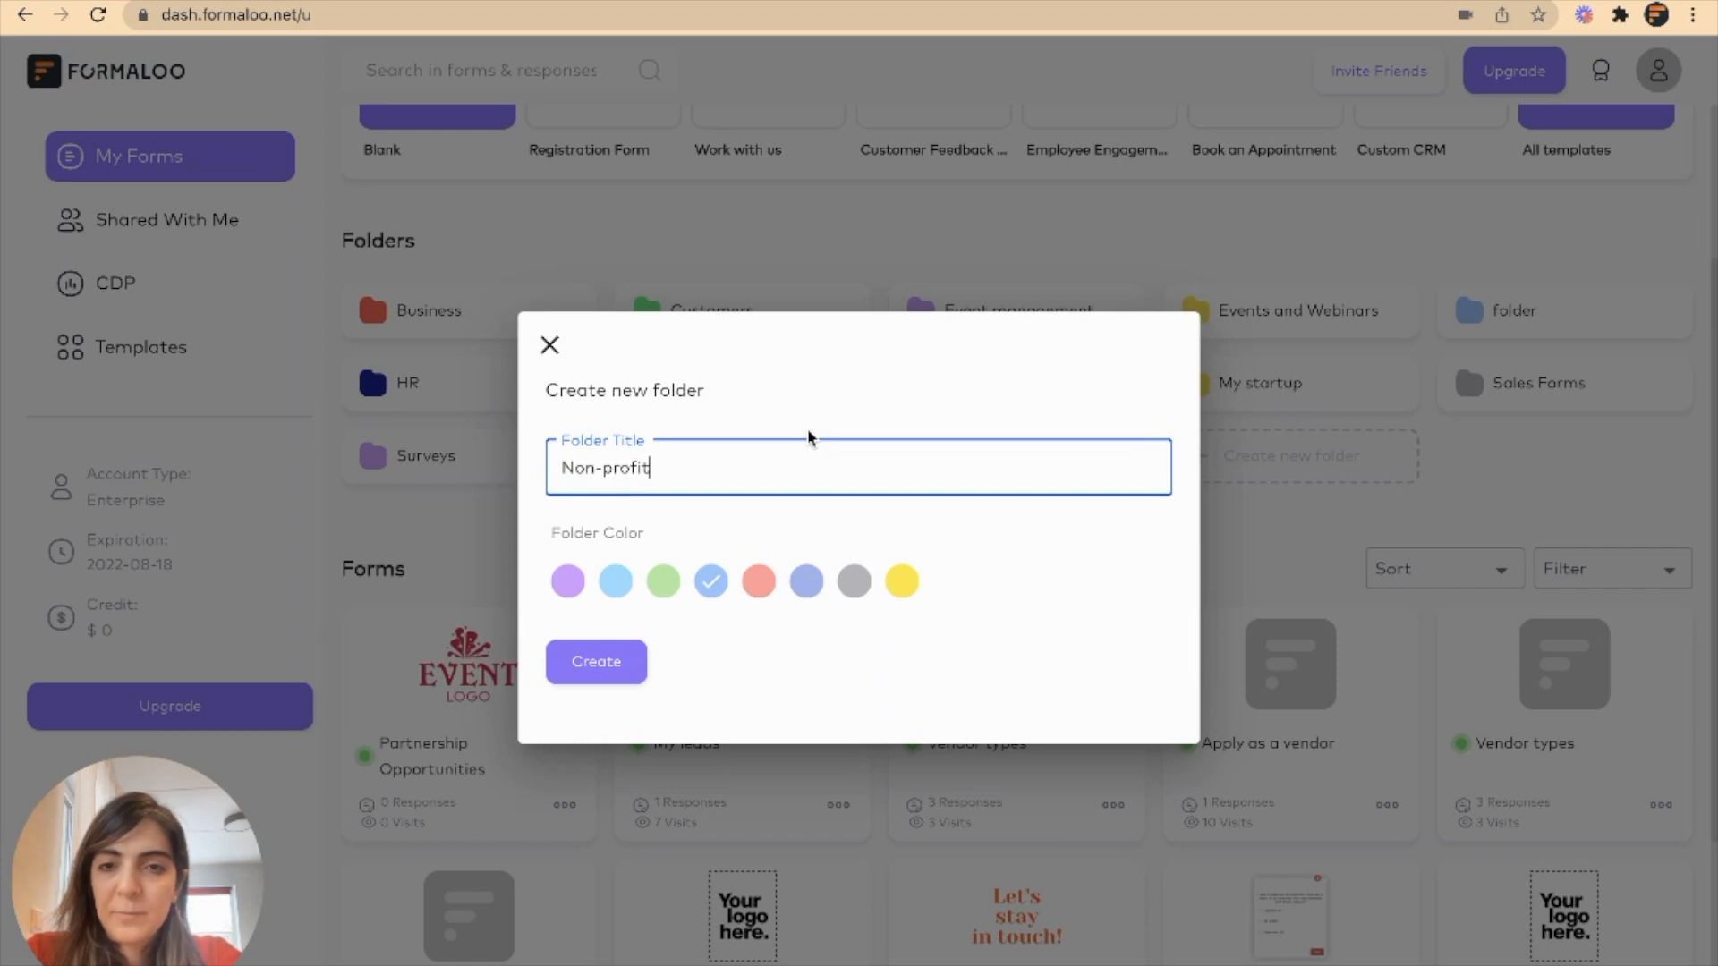
click(615, 581)
click(597, 673)
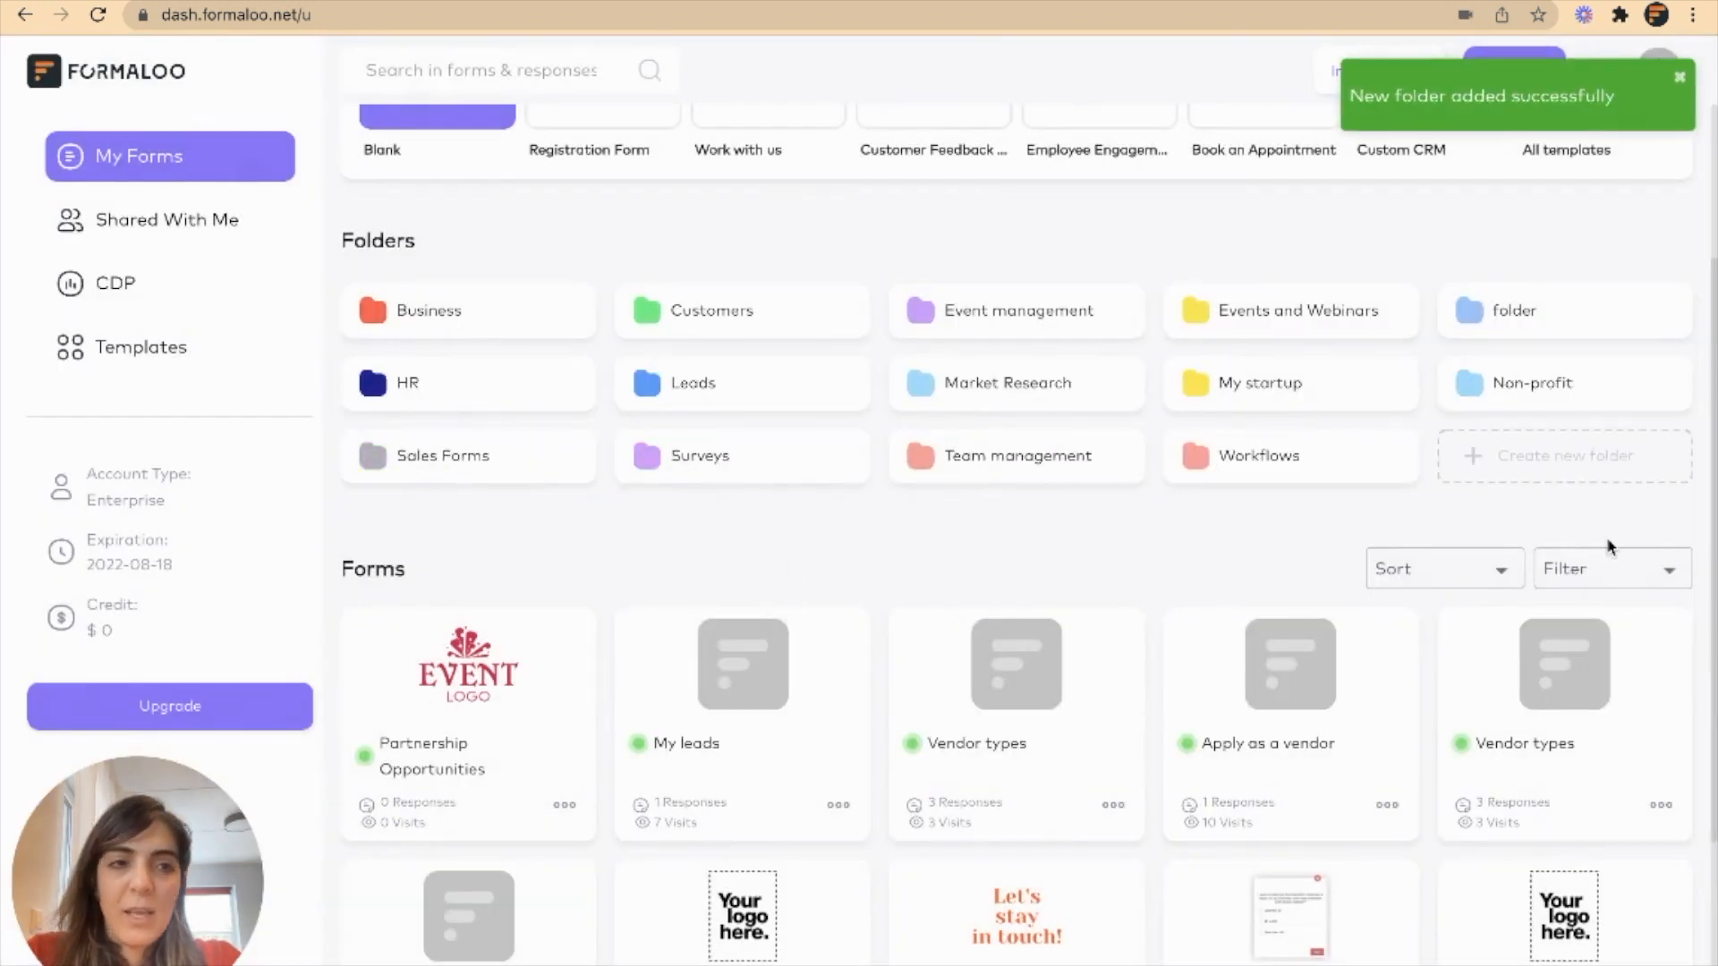
click(1591, 398)
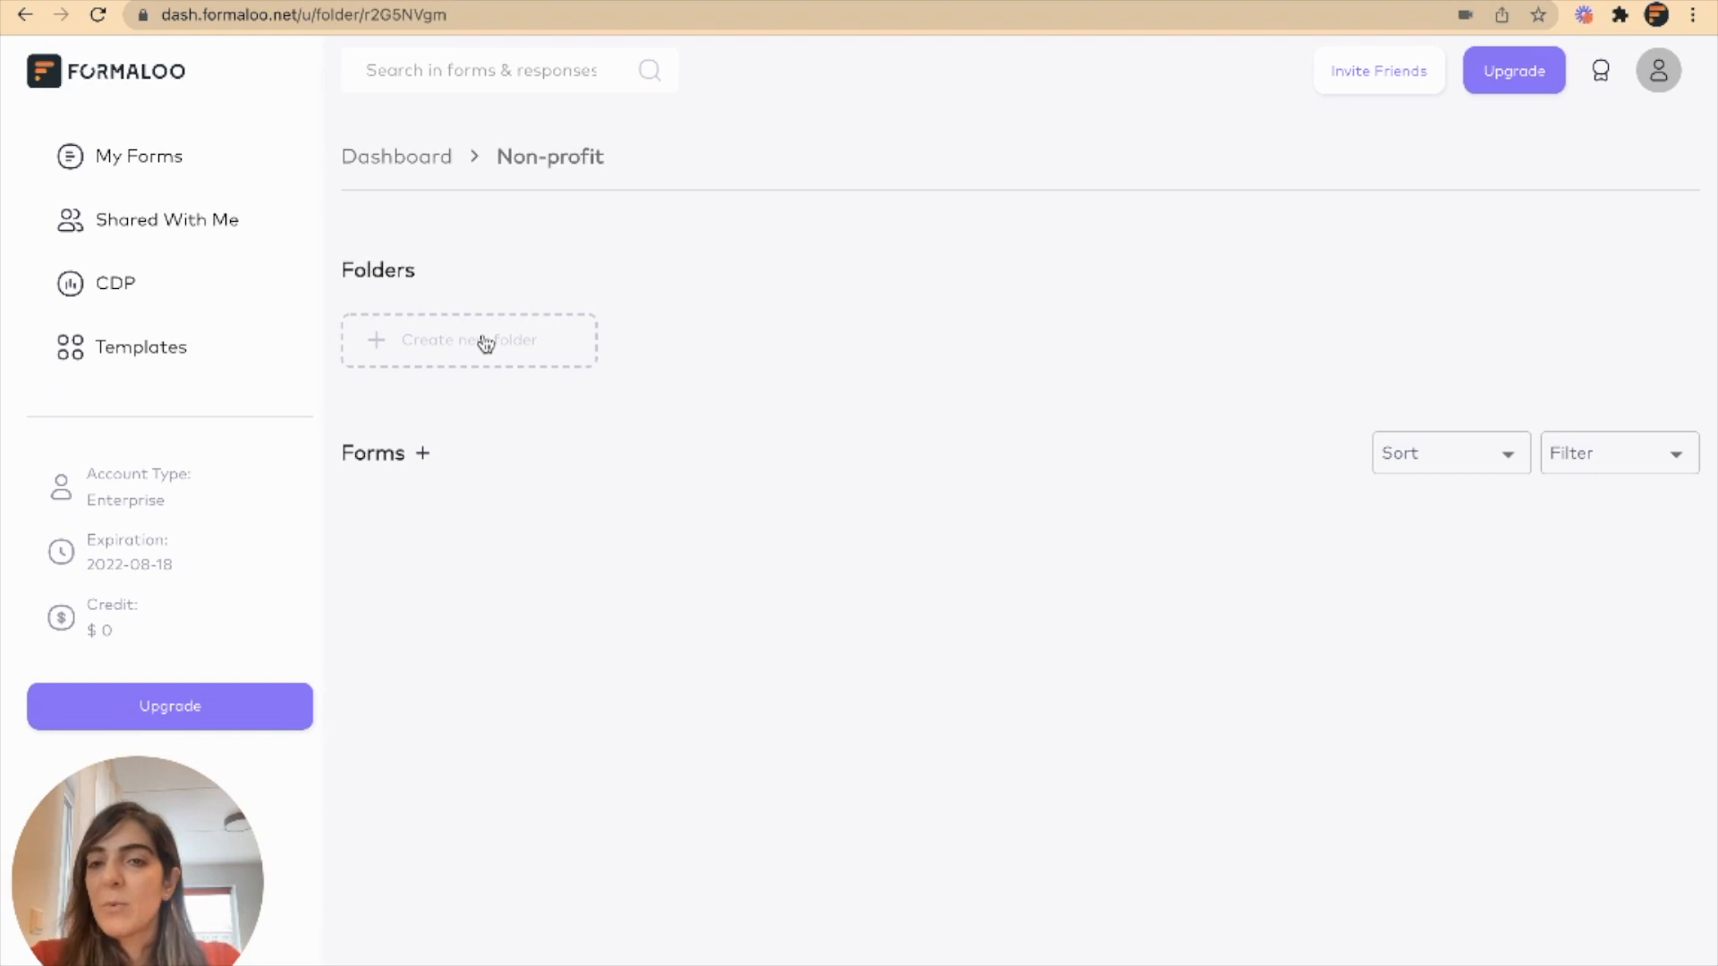
Move the Partnership Opportunities form from the dashboard into the Non-profit folder and open that folder.
click(416, 154)
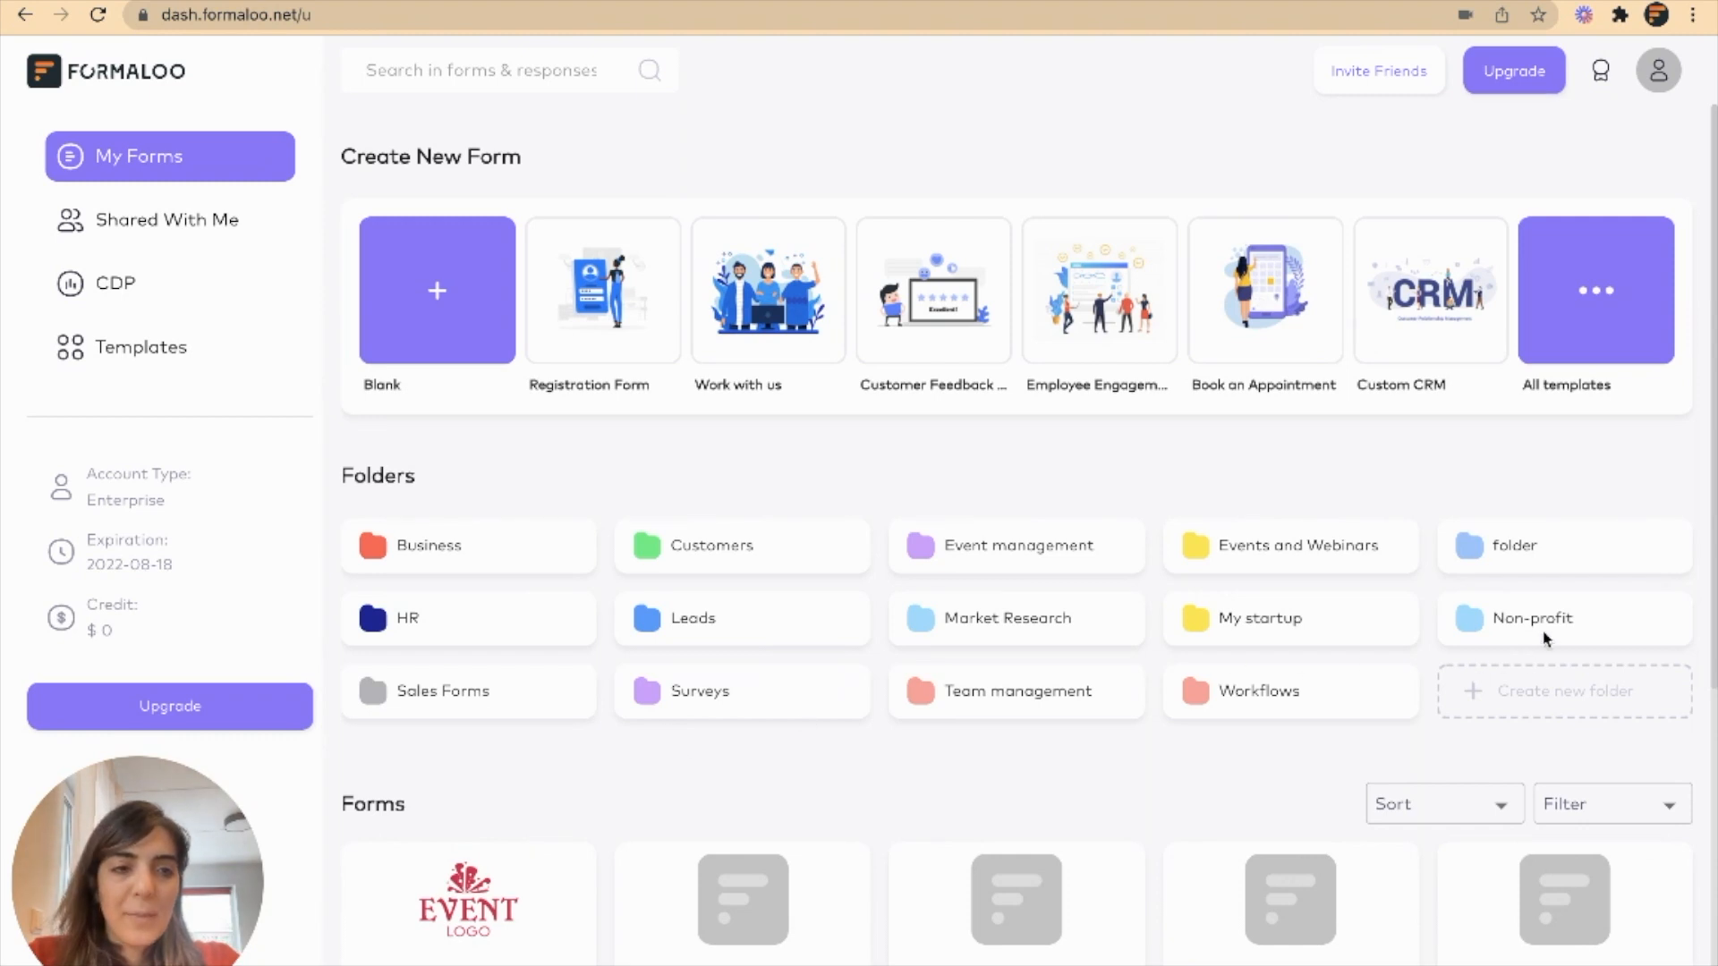
drag(1557, 619, 1558, 619)
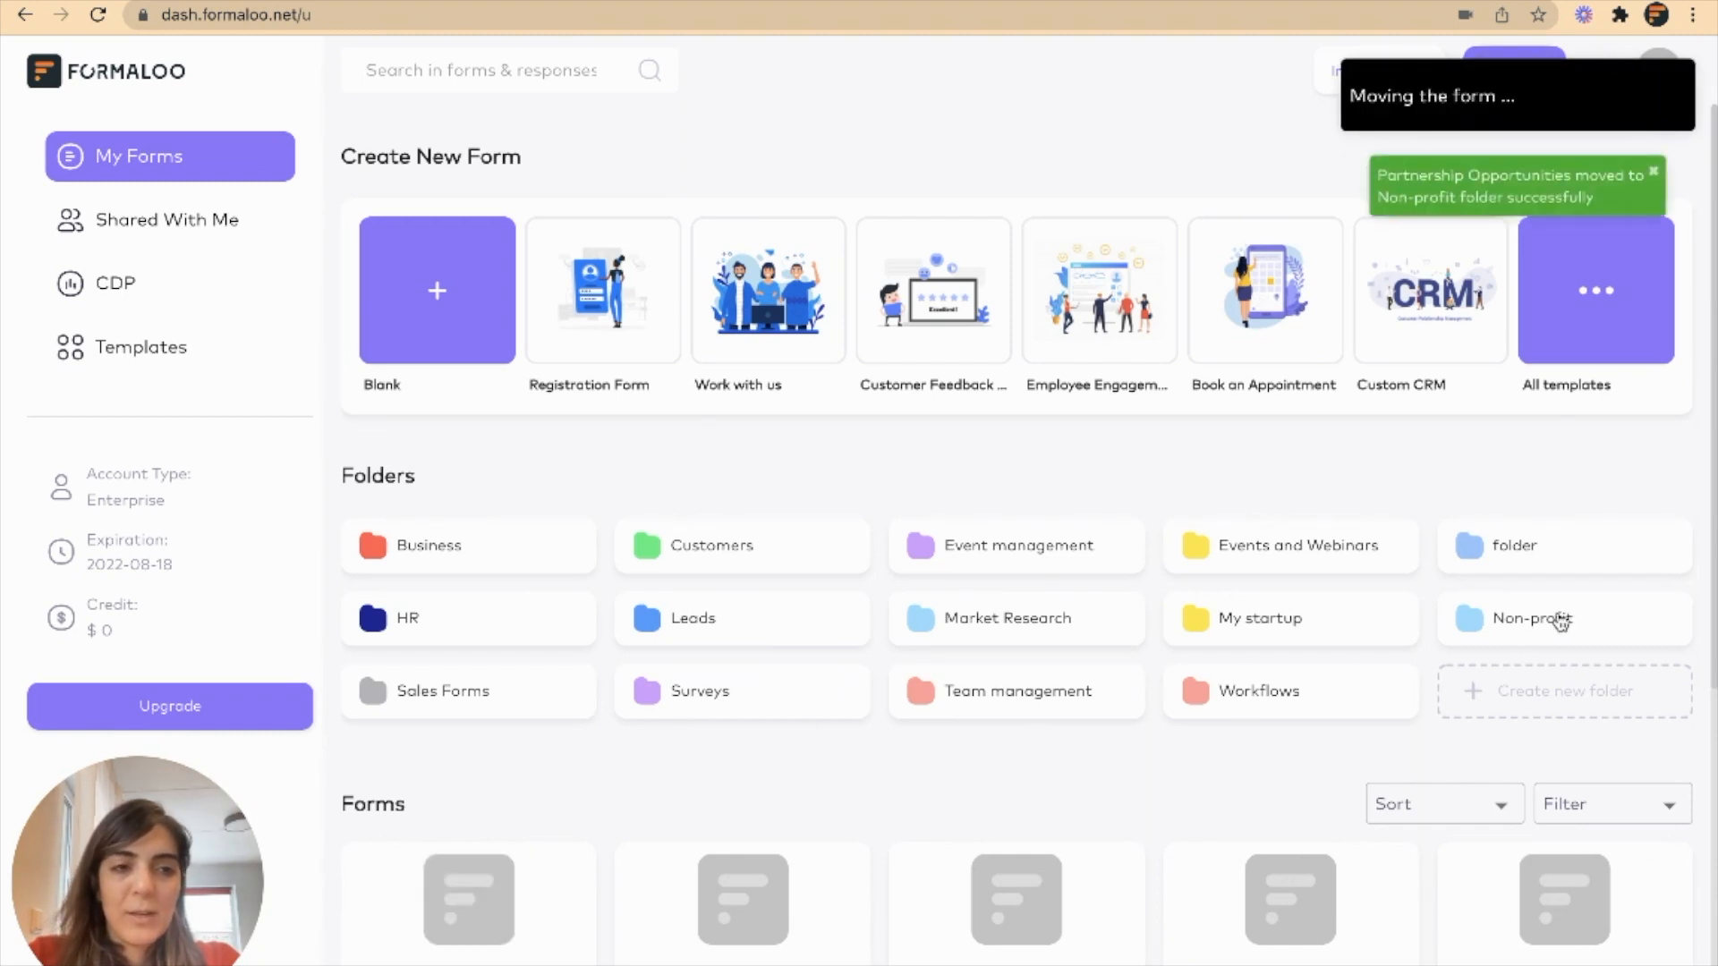
click(1558, 619)
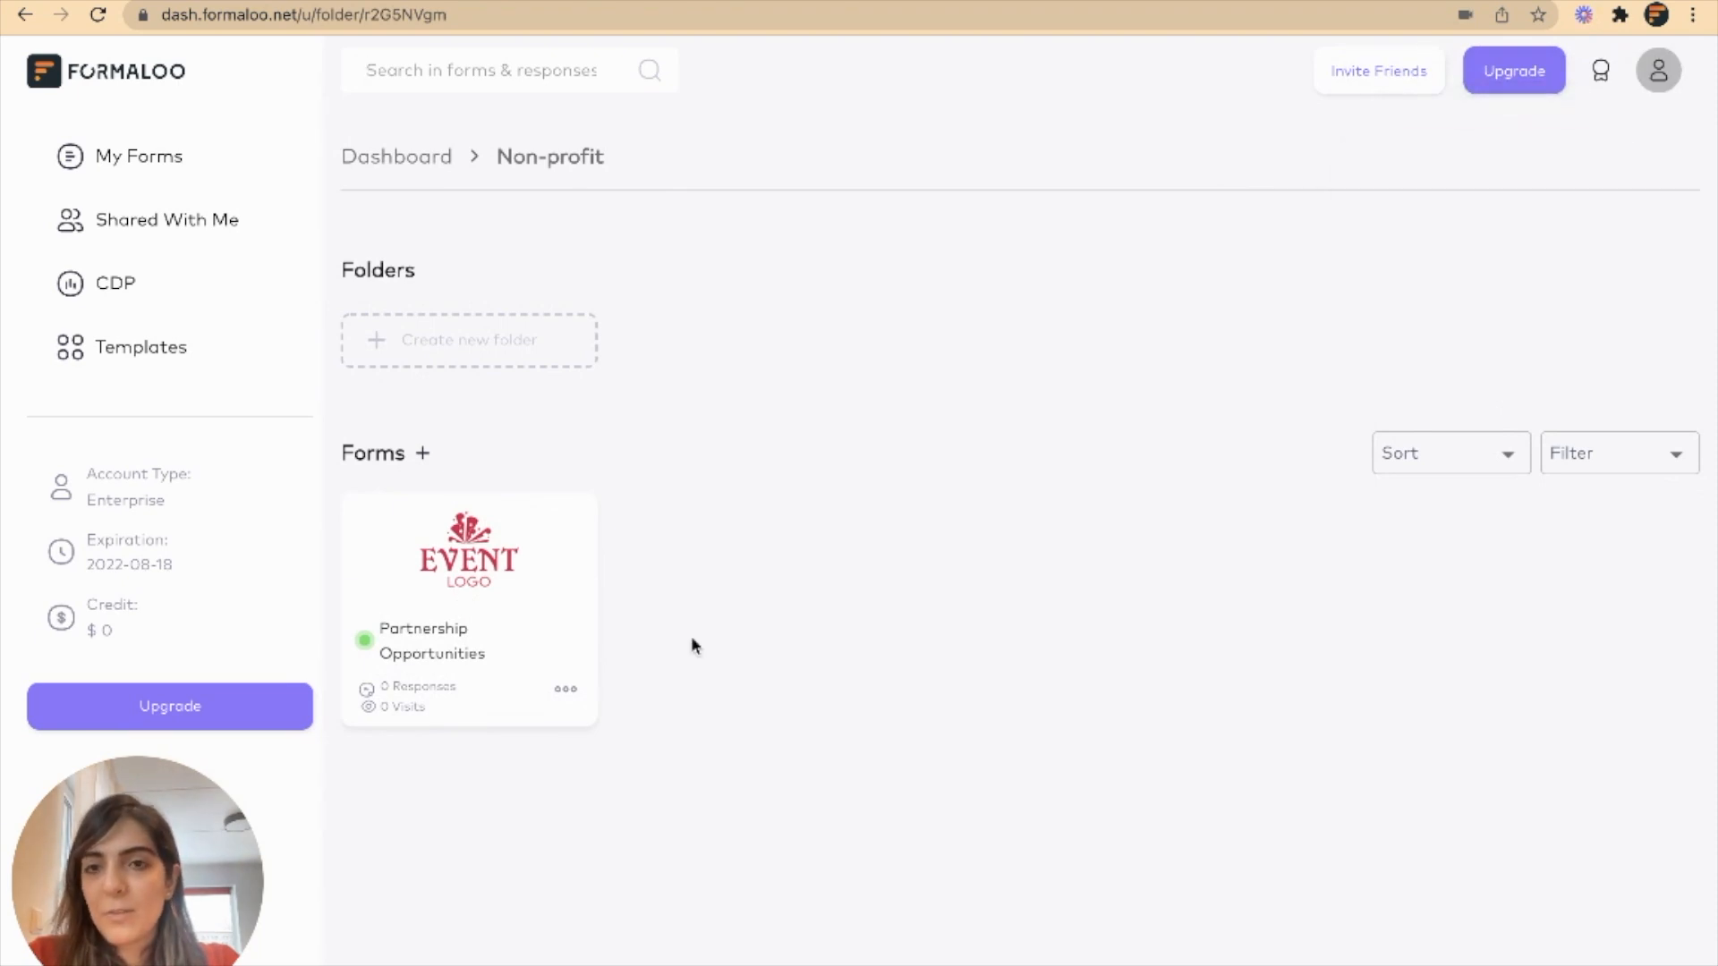
Copy the Script embed code of the Partnership Opportunities form from its sharing options.
click(565, 689)
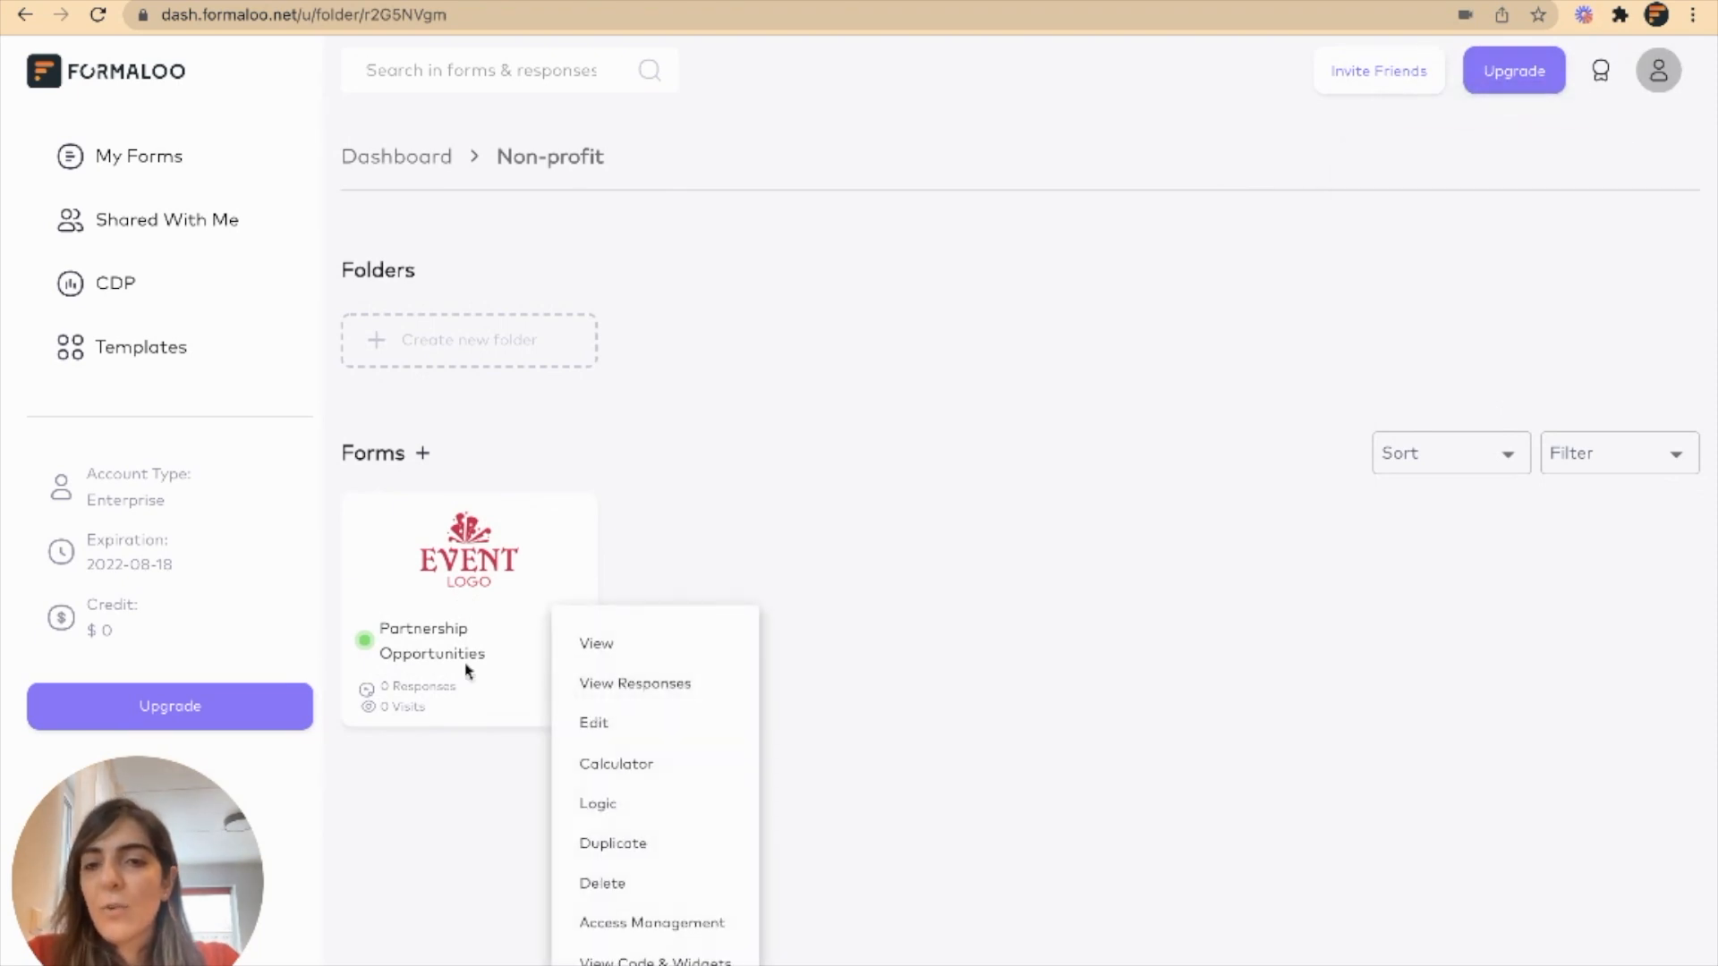
click(461, 568)
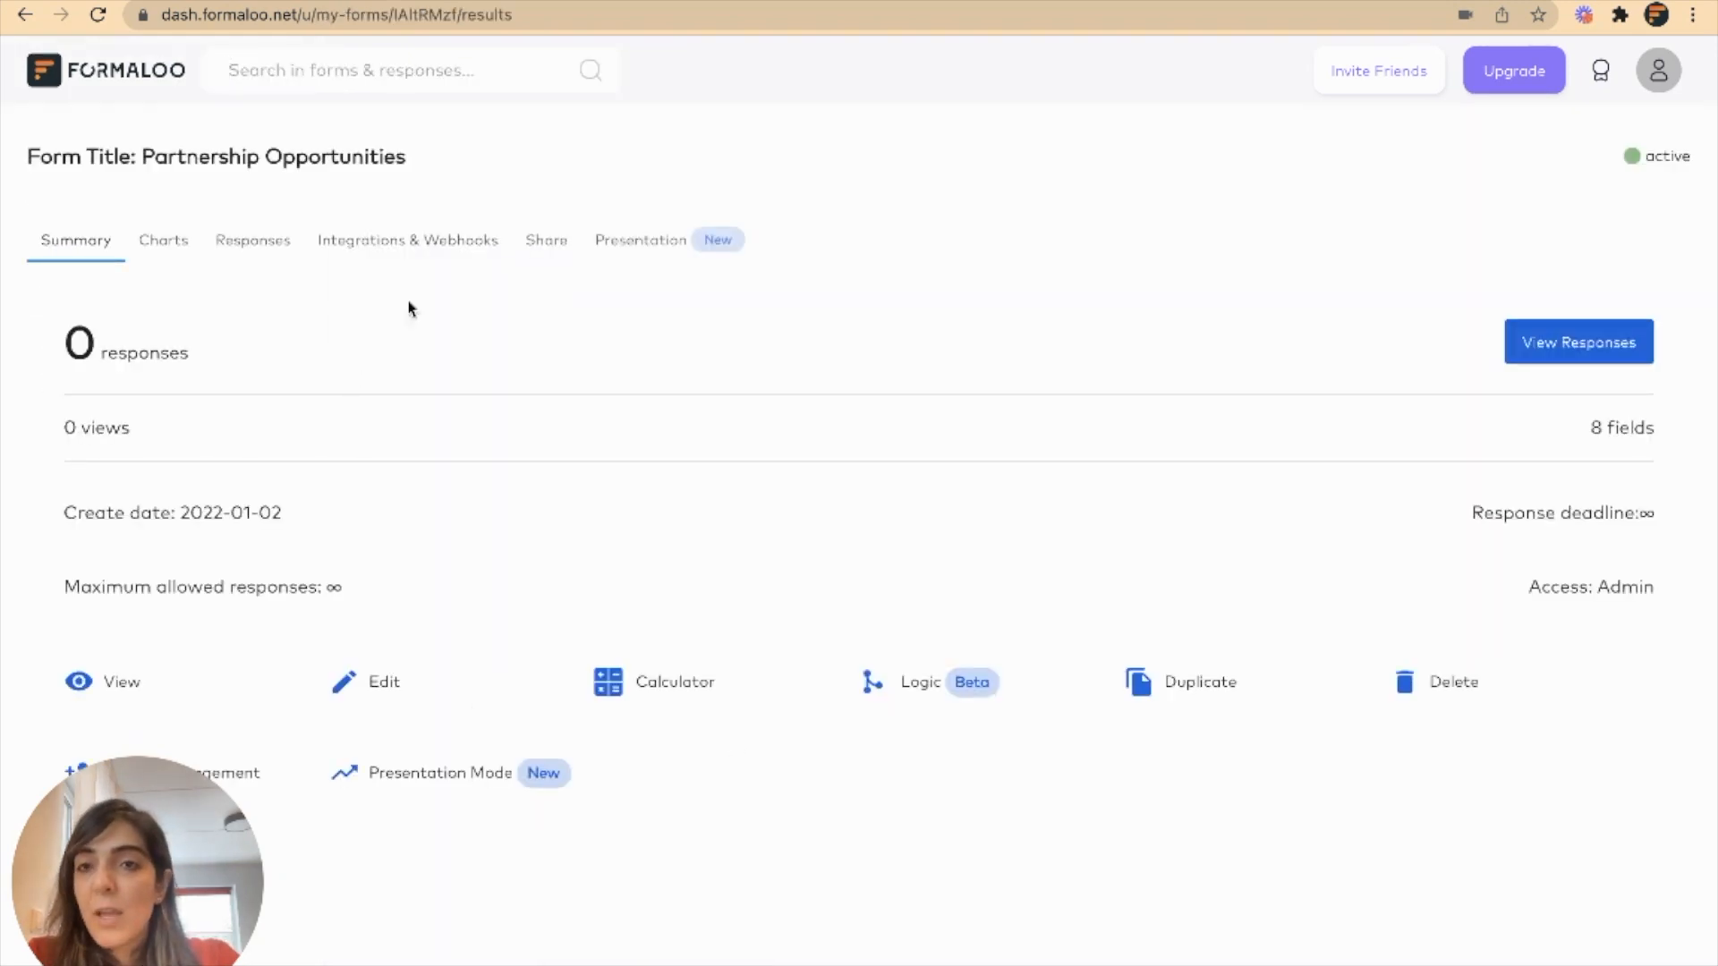
click(532, 239)
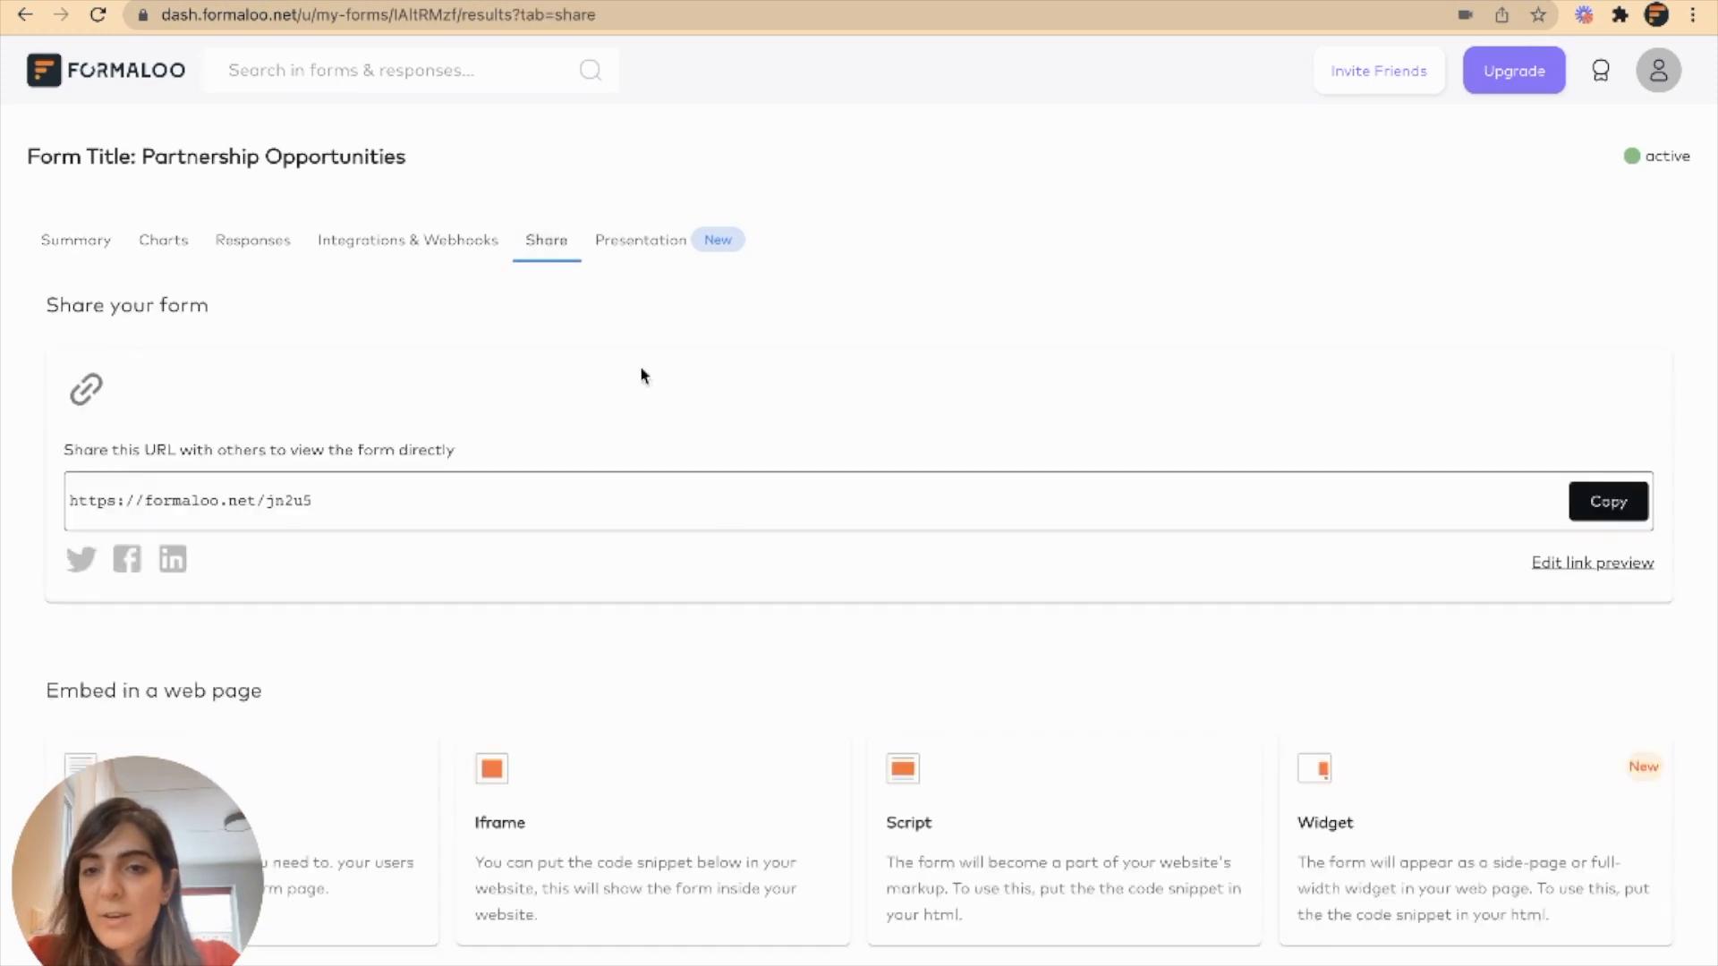
scroll(776, 617, down, 1)
click(977, 859)
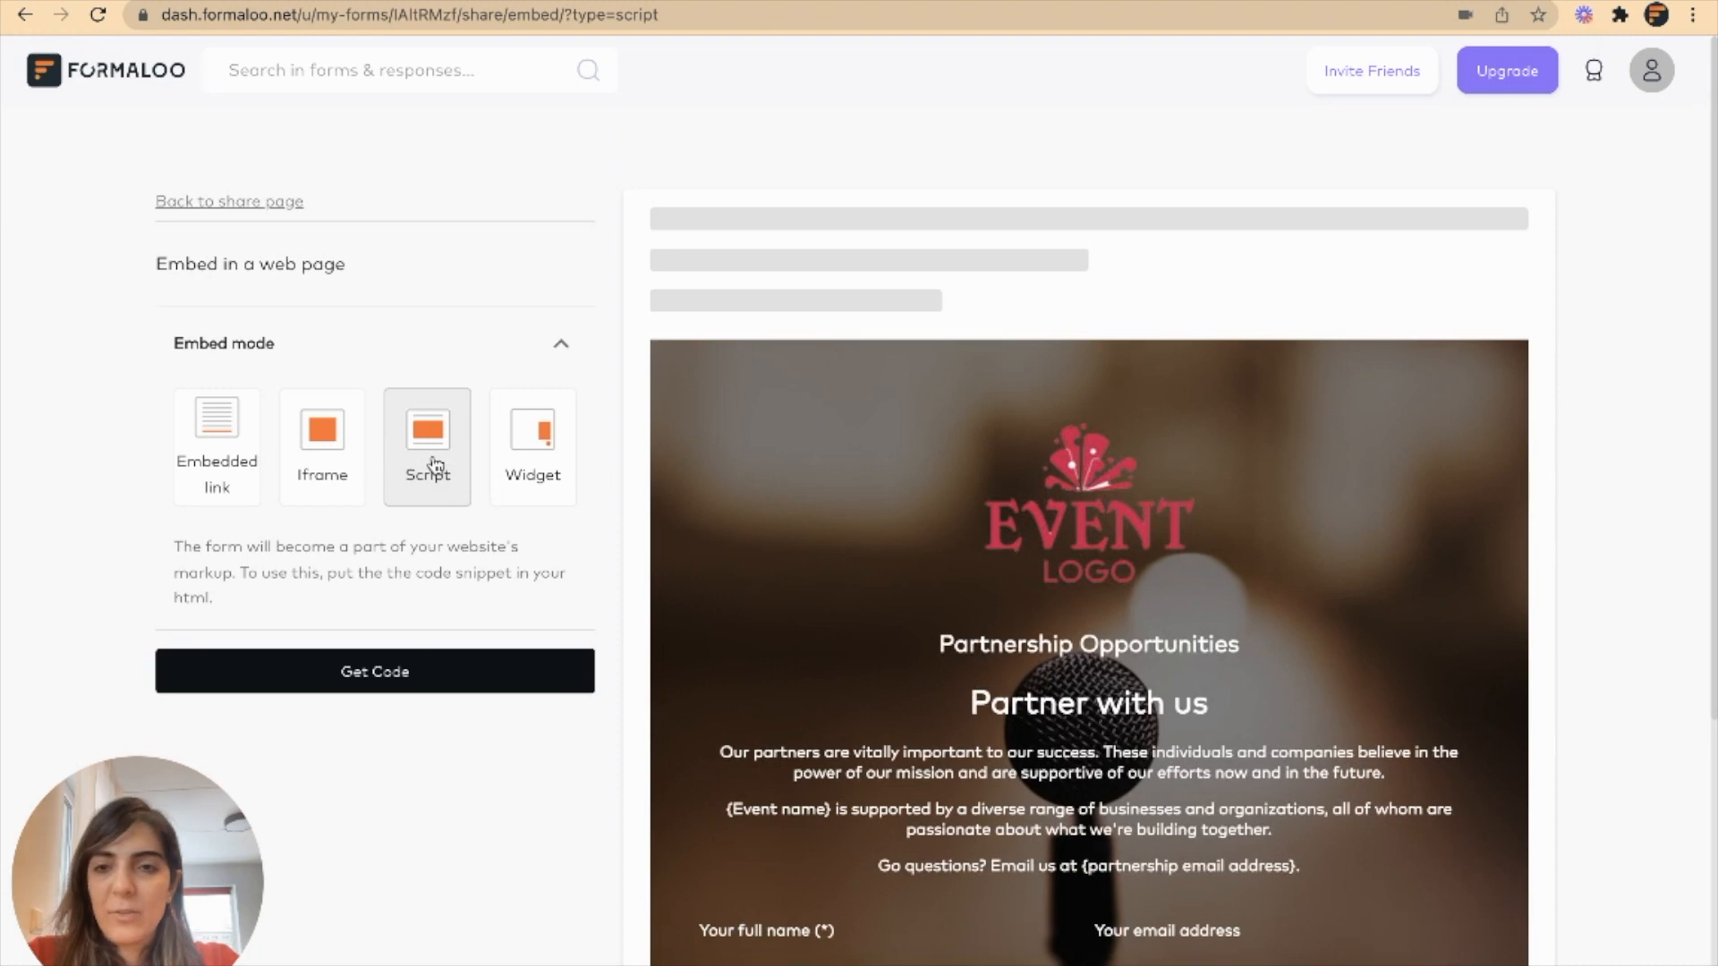
click(391, 668)
click(589, 637)
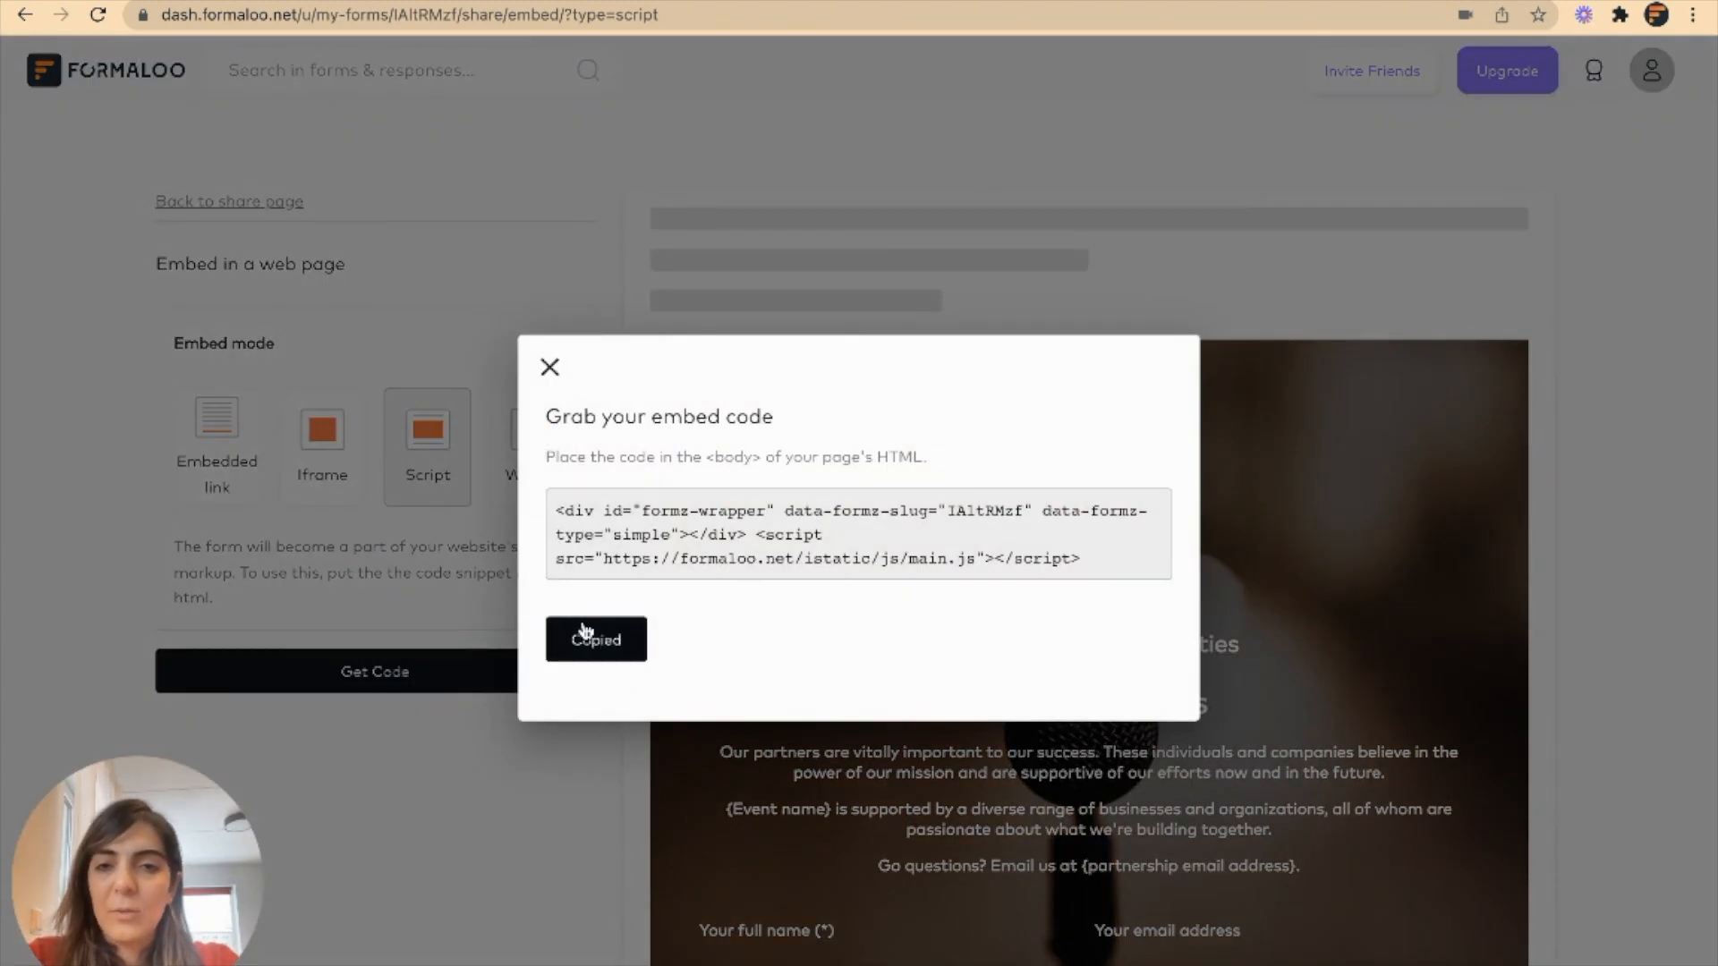
click(548, 369)
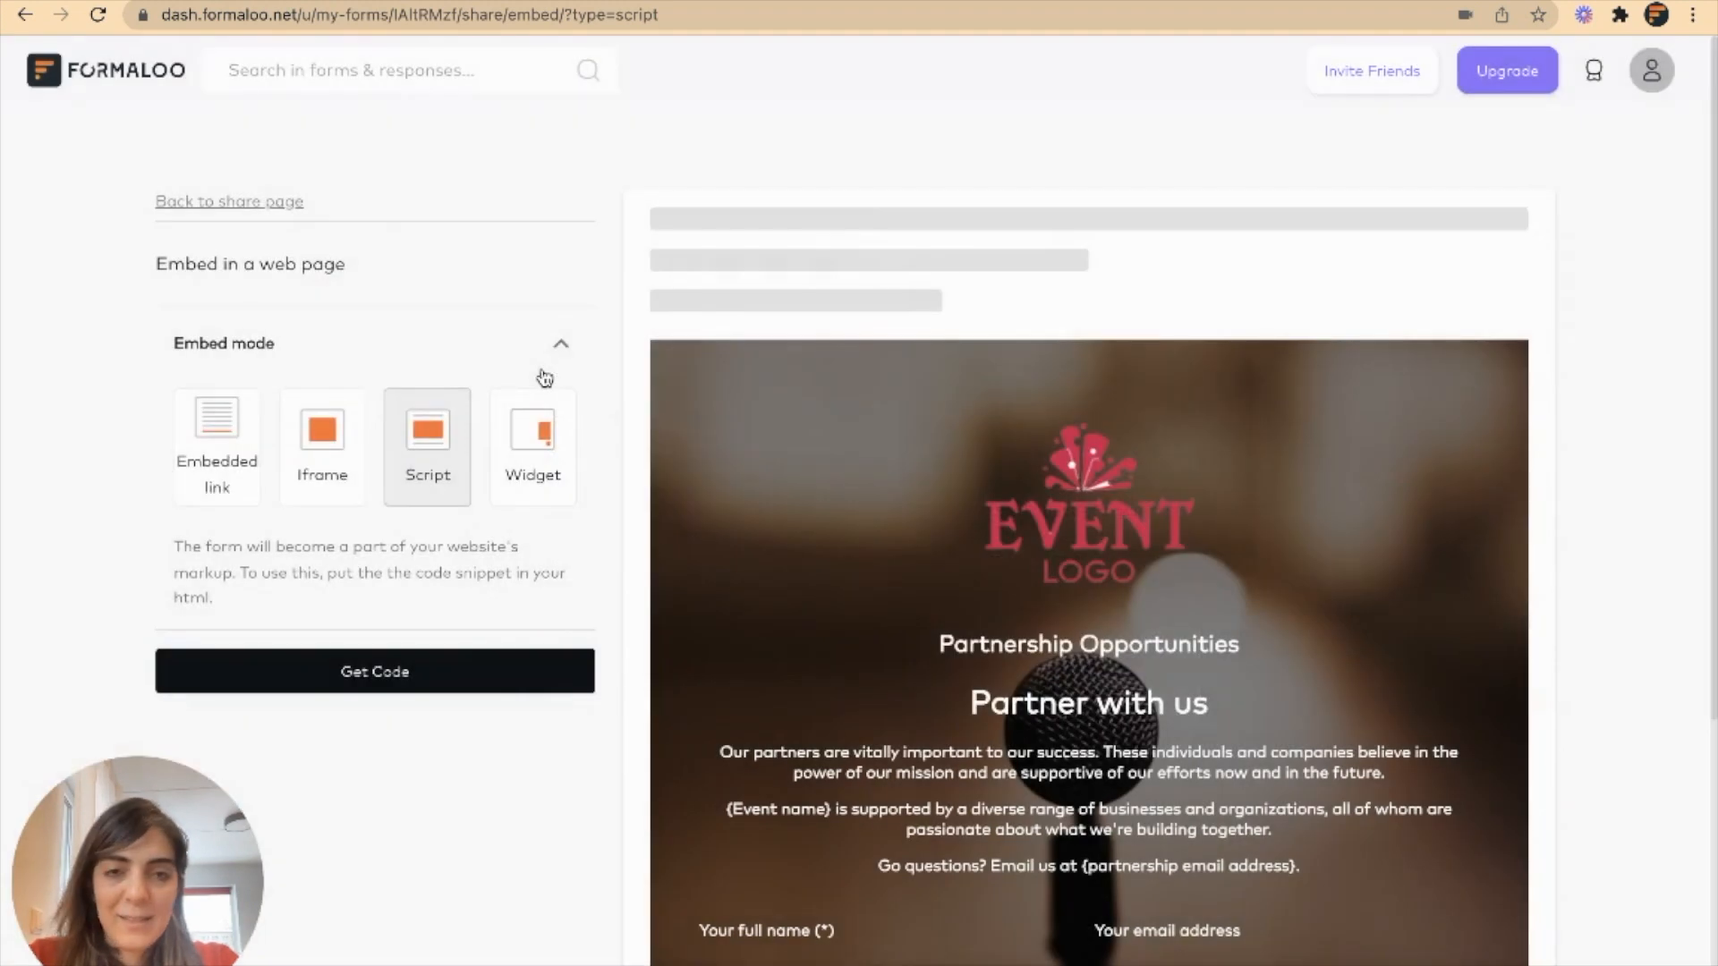
Switch the embed mode to Widget, preview the opened widget and expand its design settings.
click(547, 457)
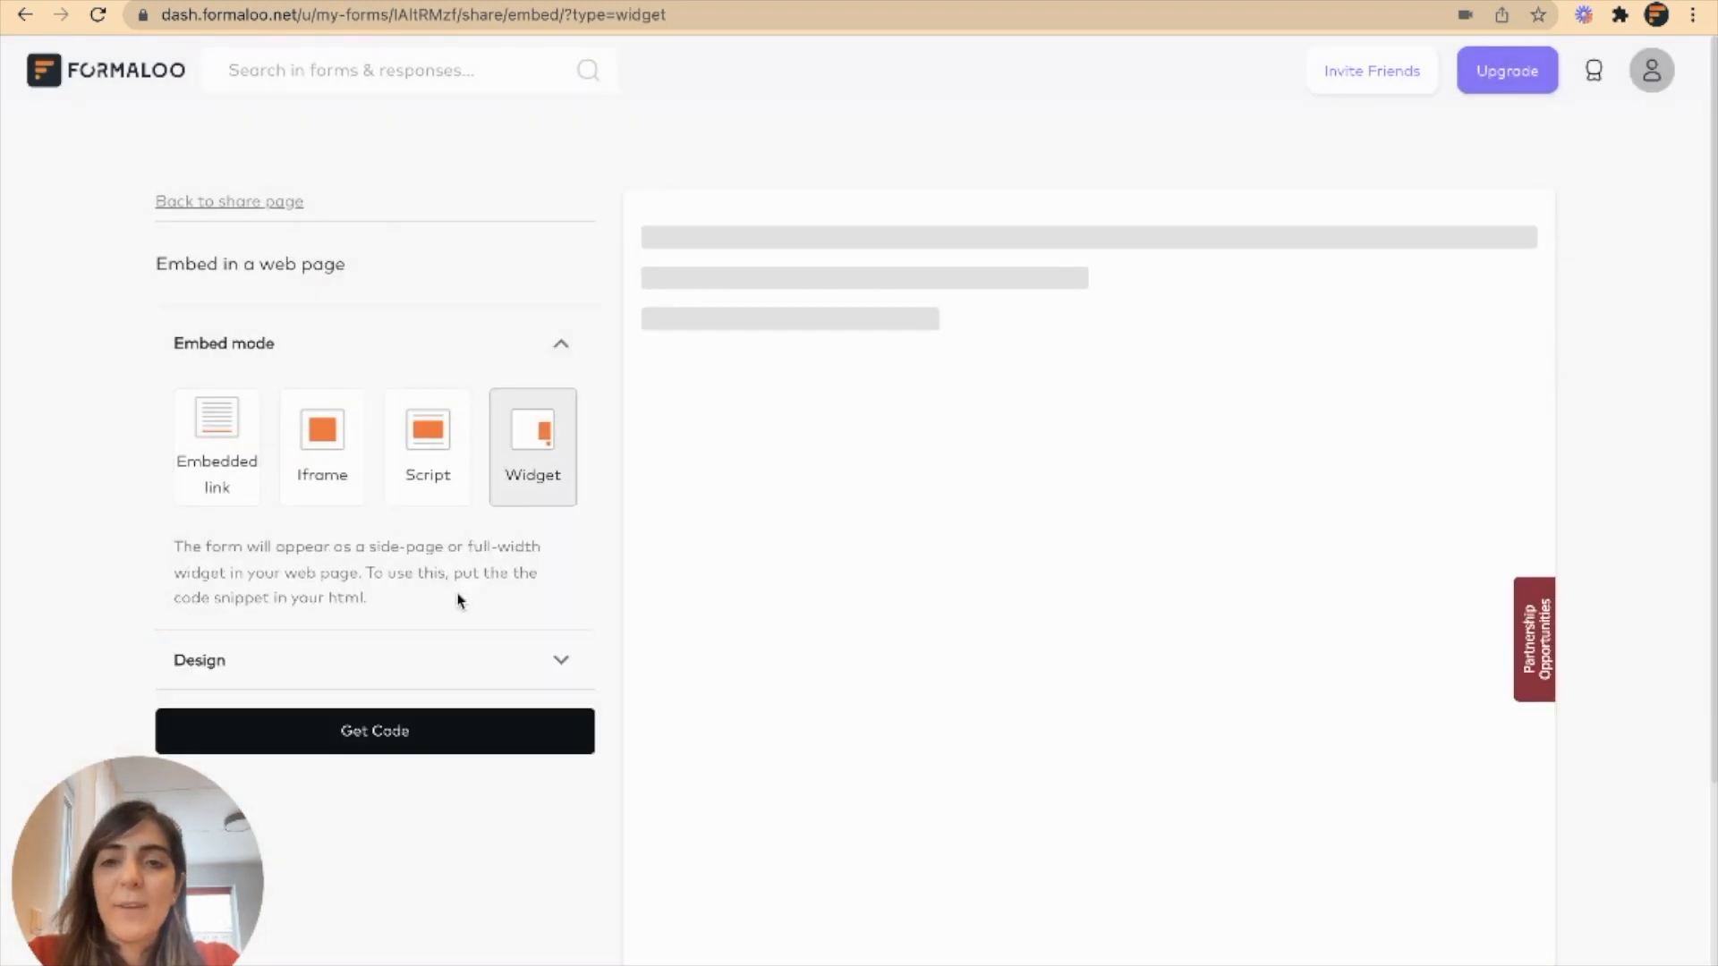
click(1526, 639)
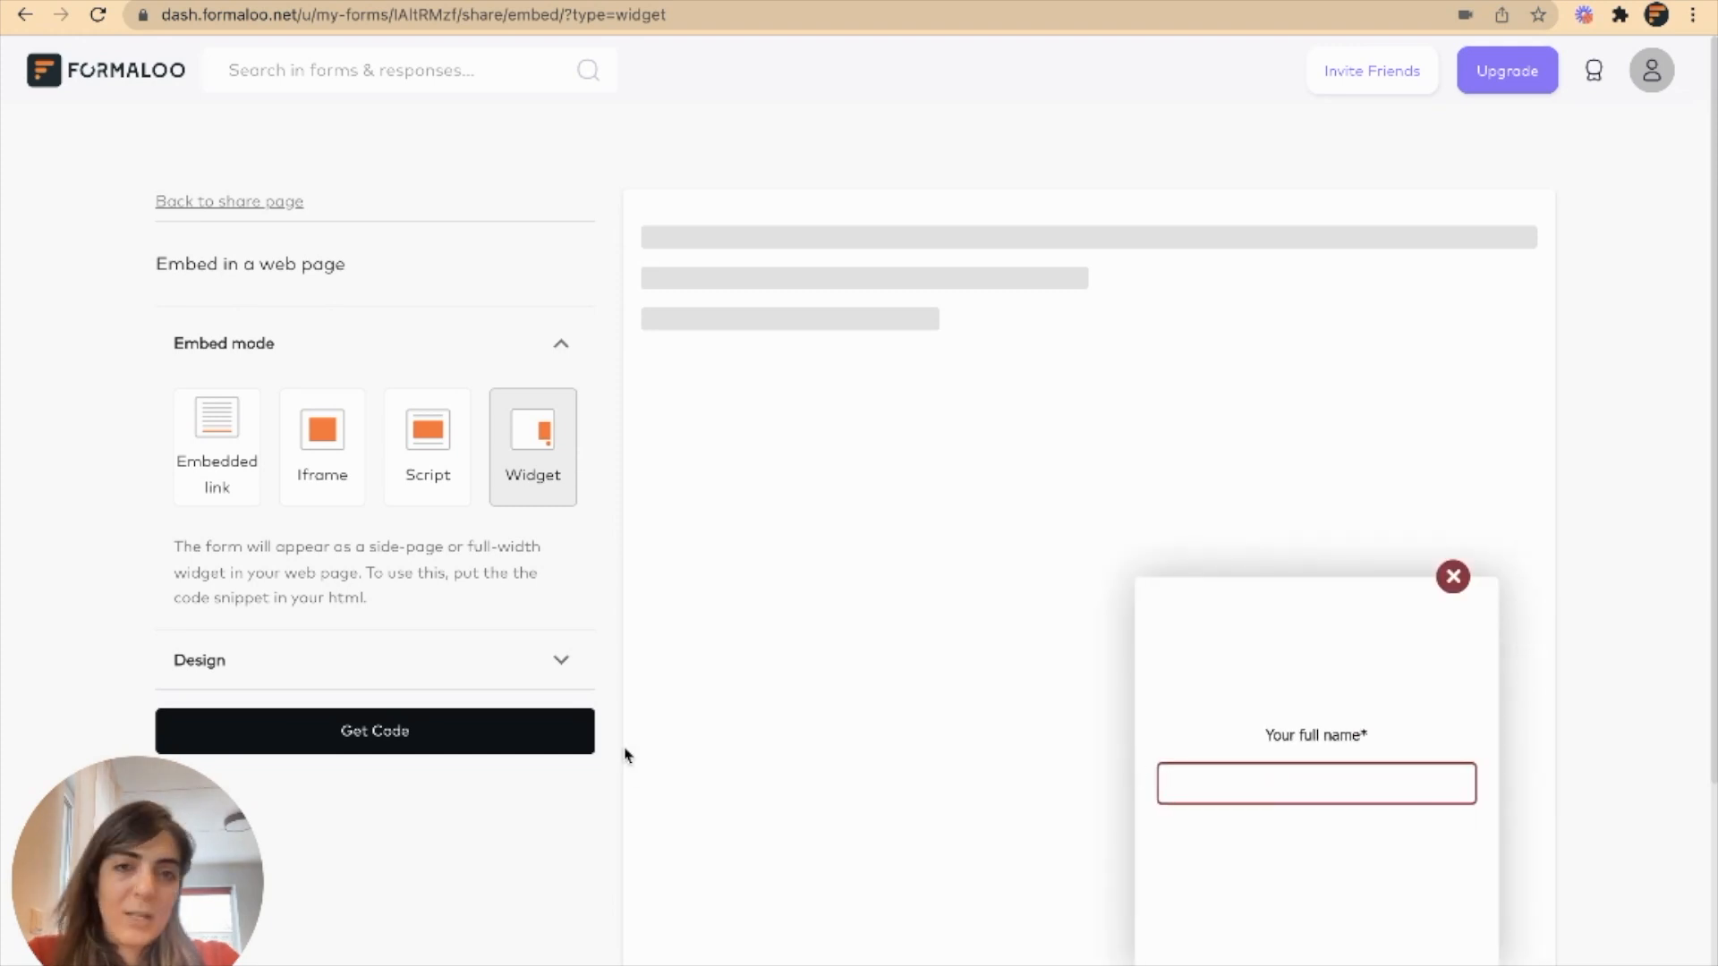
click(559, 662)
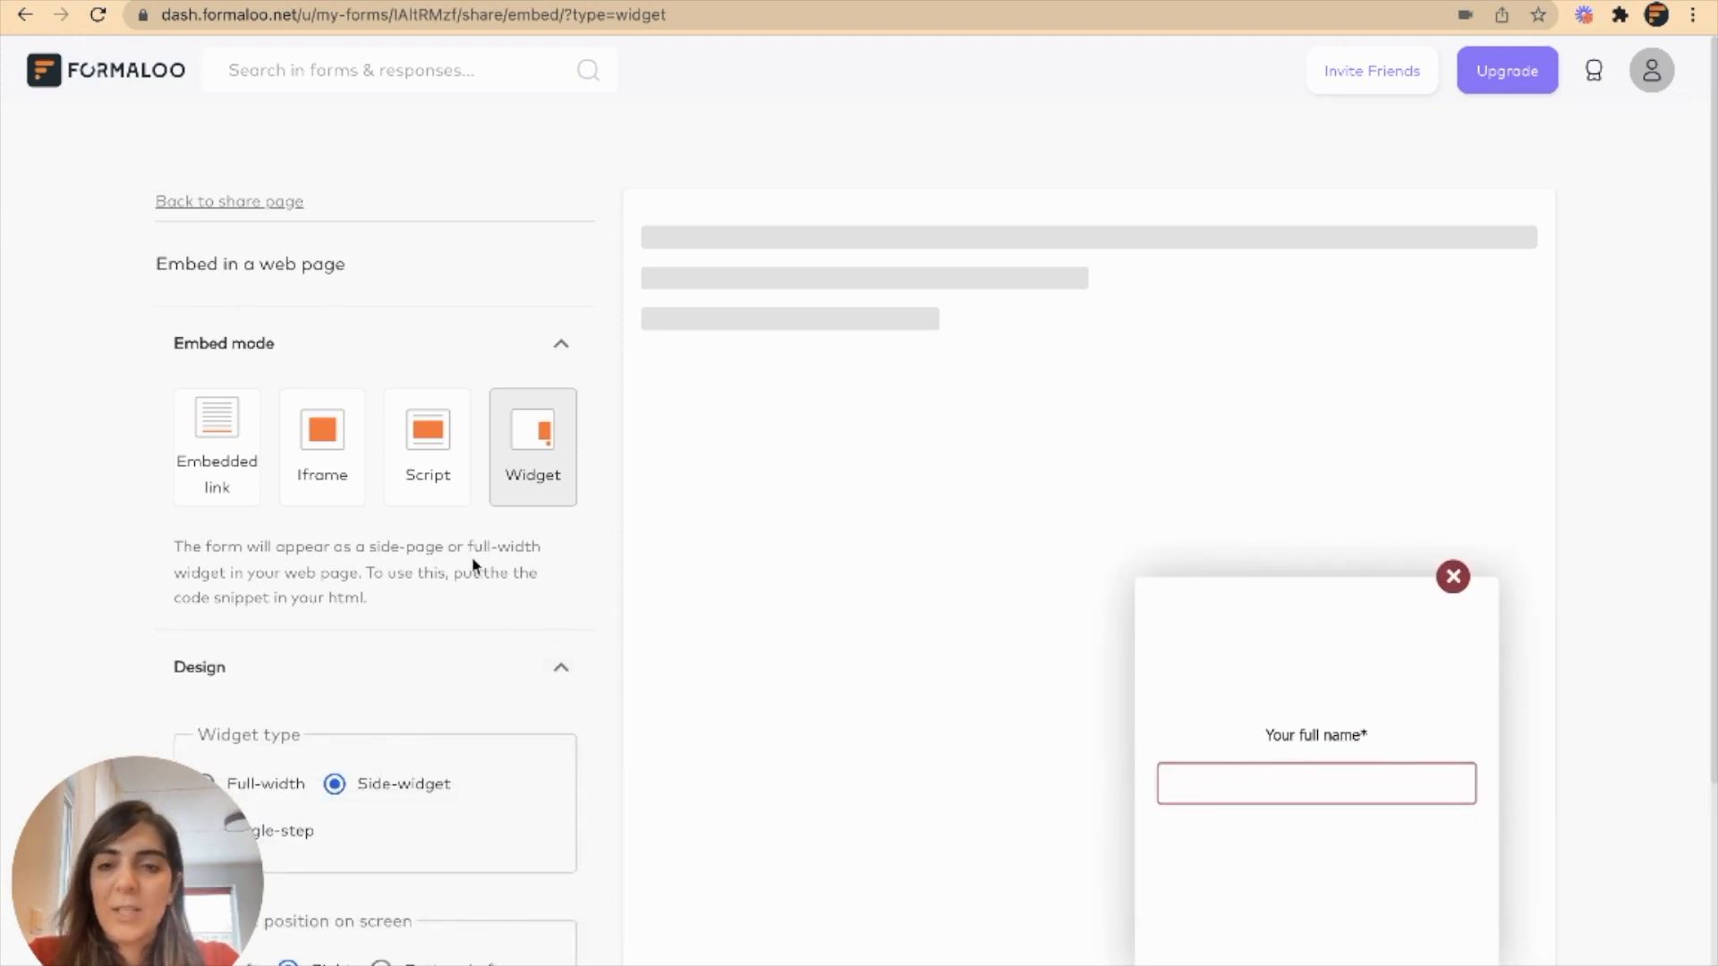
Try the Single-step widget type and look through the form's fields in its preview.
scroll(474, 565, down, 3)
click(248, 526)
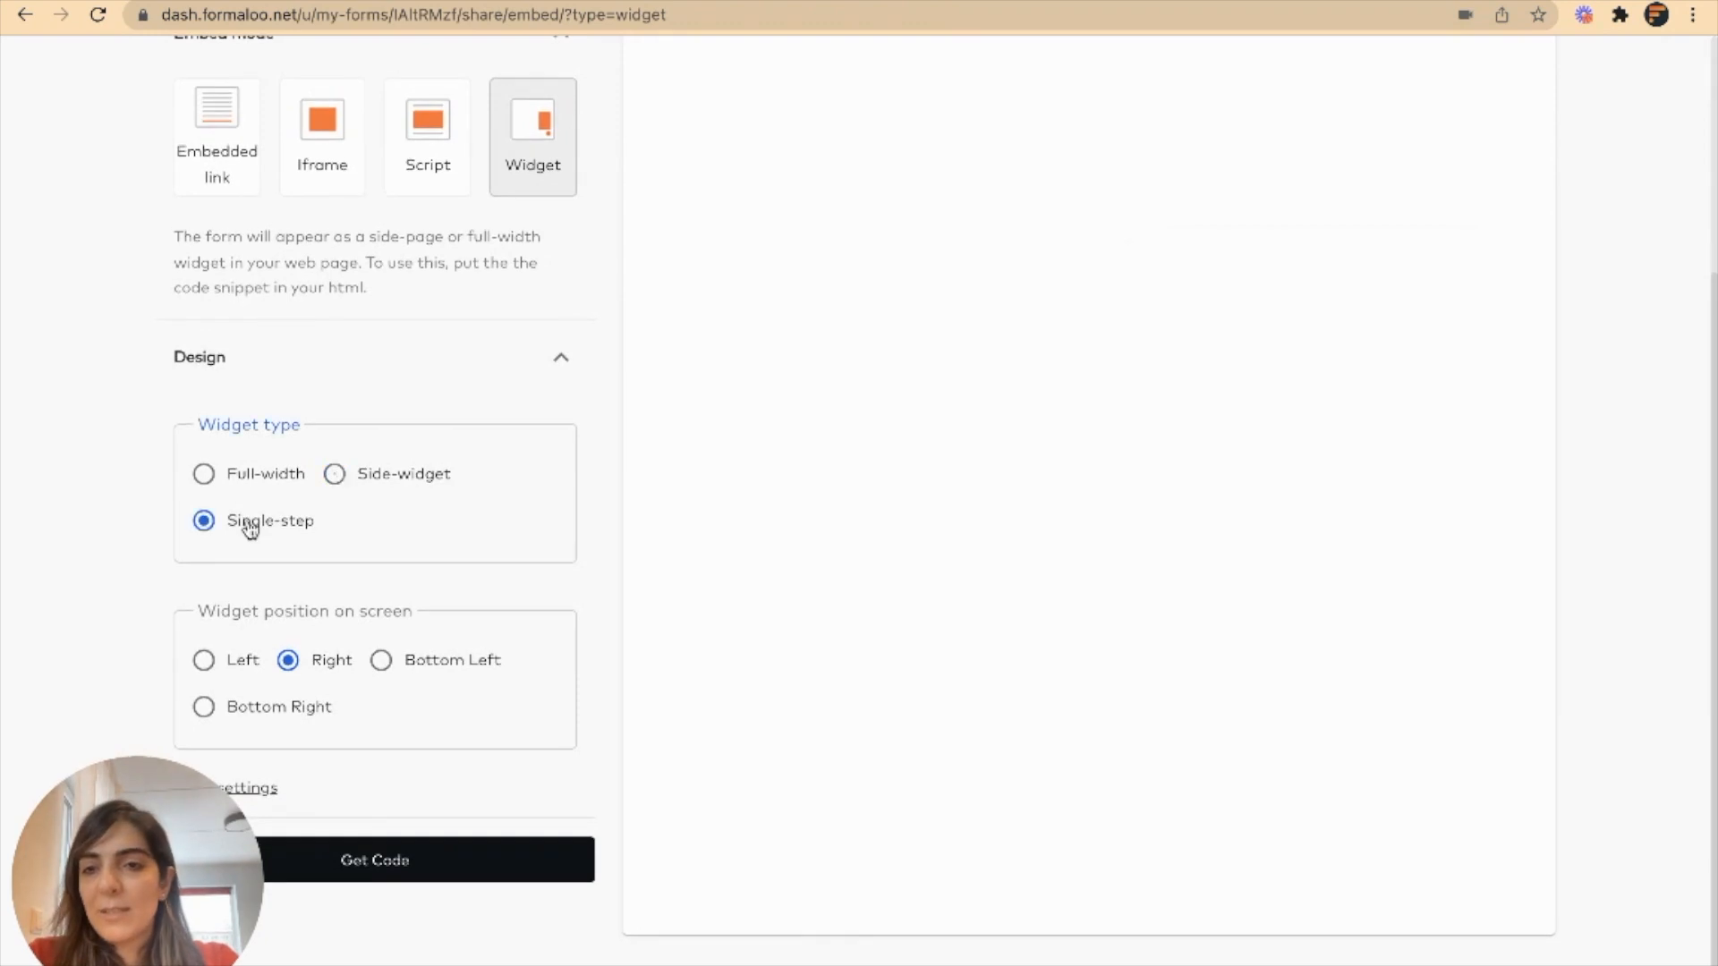
click(1534, 326)
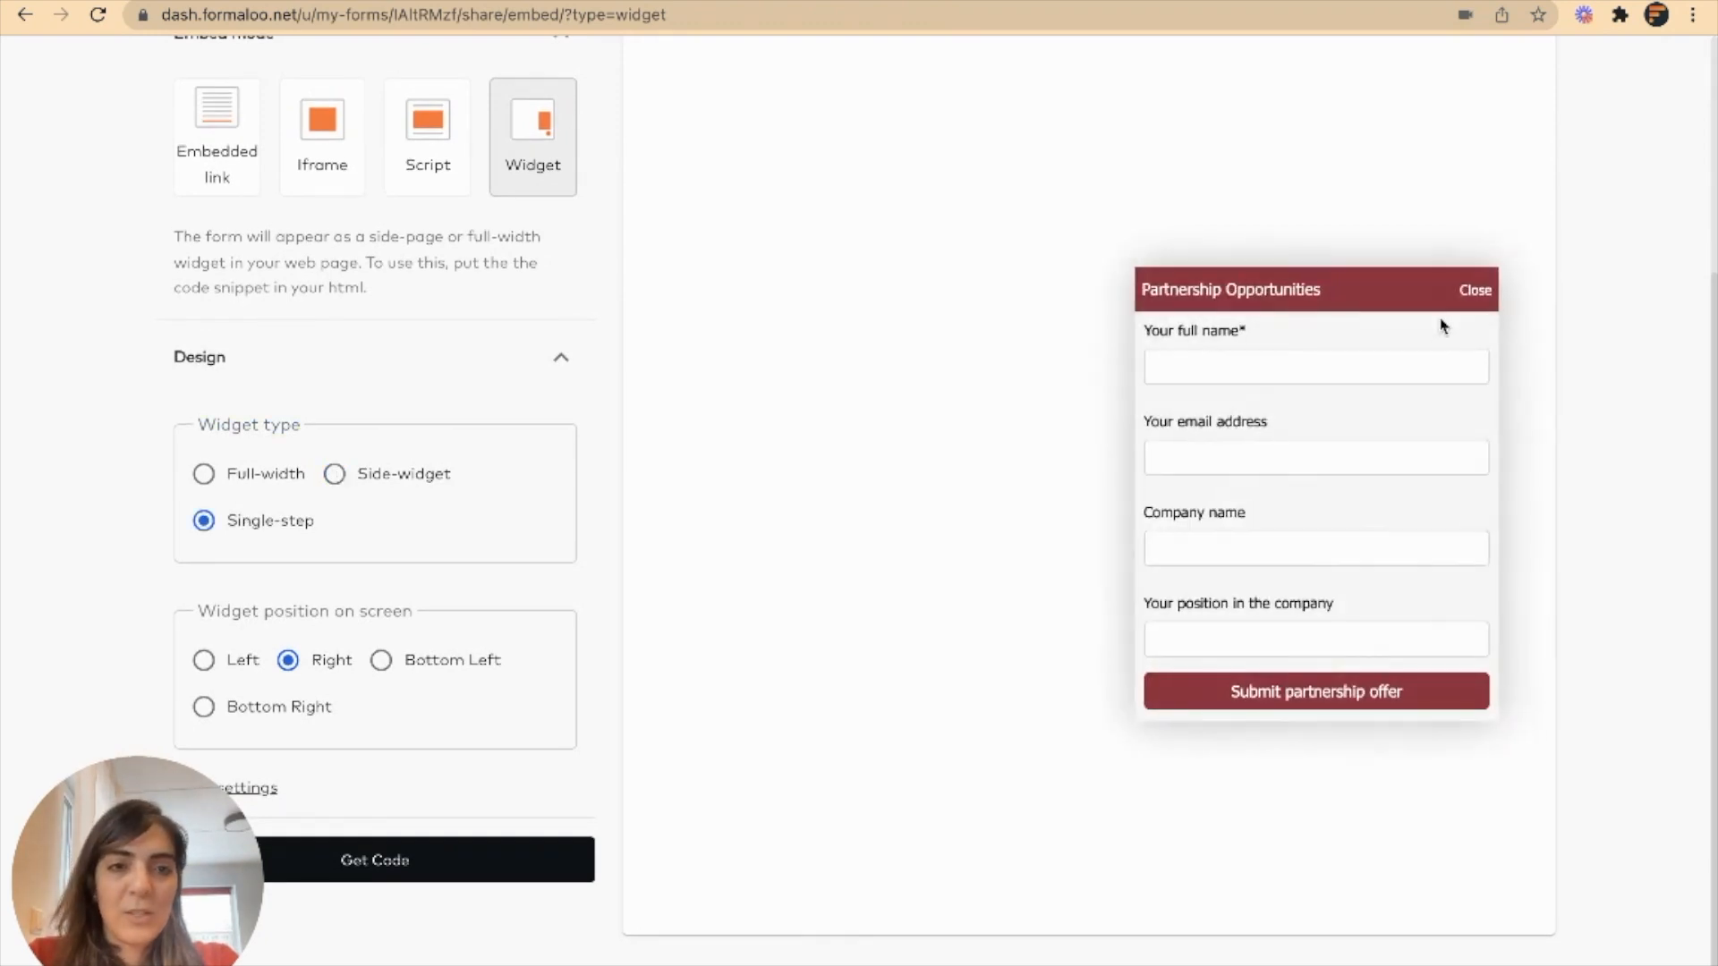
scroll(1360, 532, down, 3)
scroll(1360, 532, up, 2)
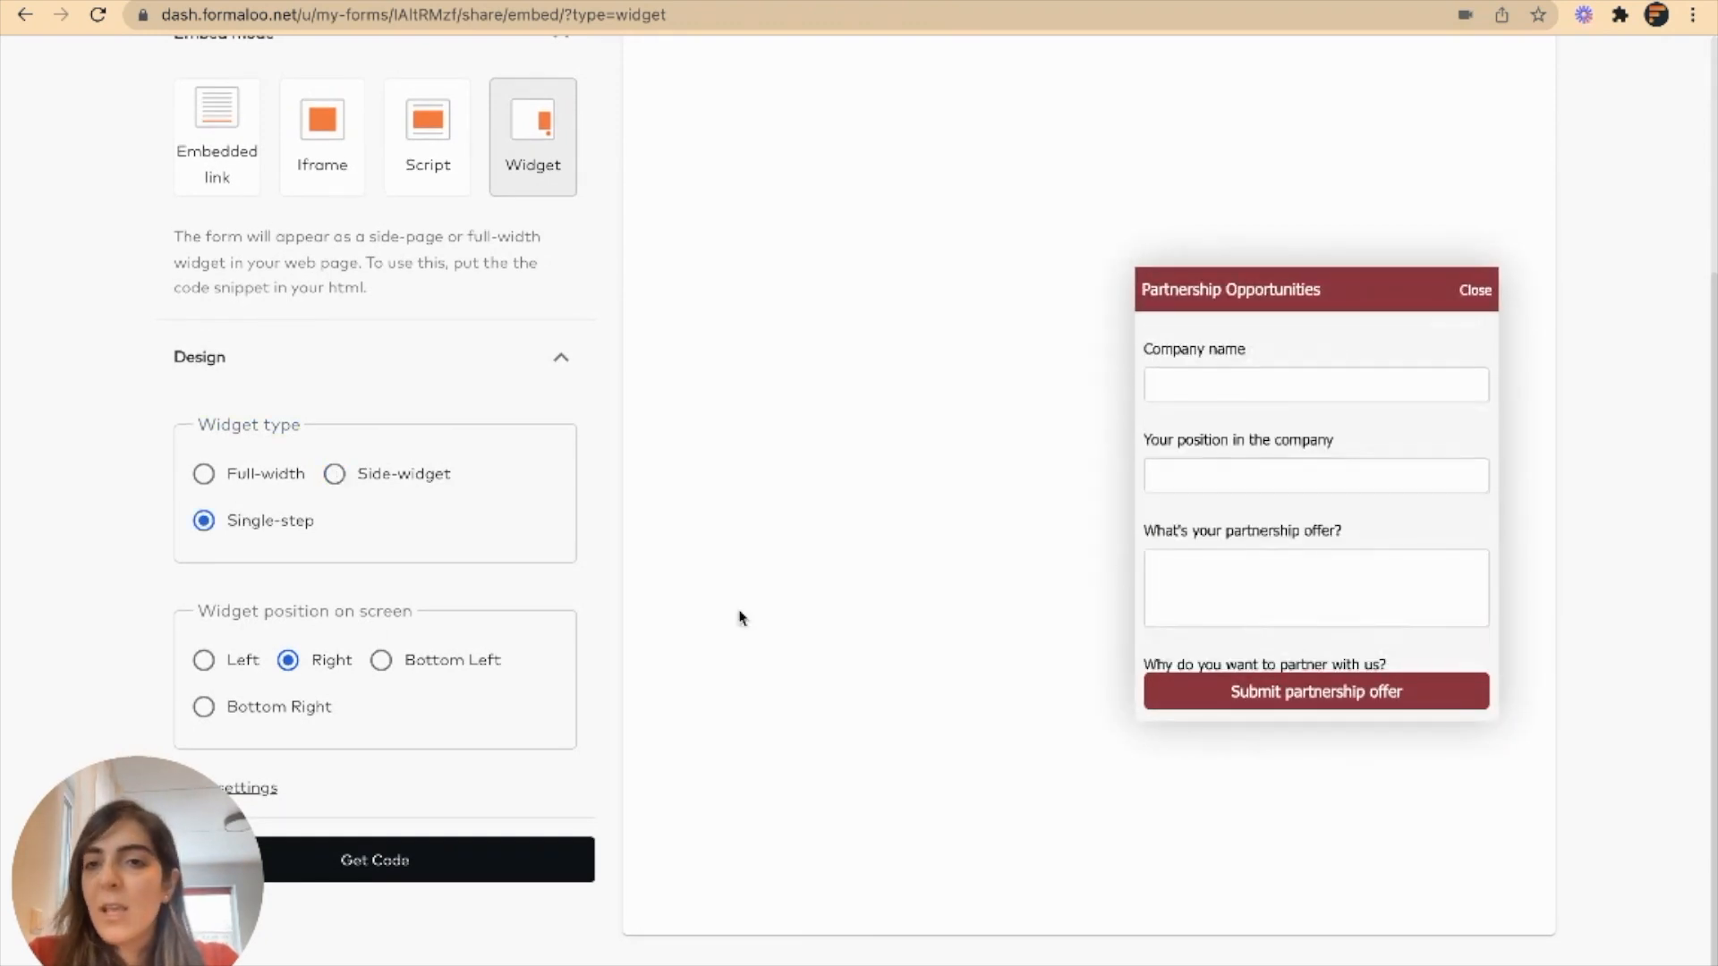
Set the widget type to Side-widget positioned at Bottom Left and preview the opened widget.
click(431, 488)
click(238, 663)
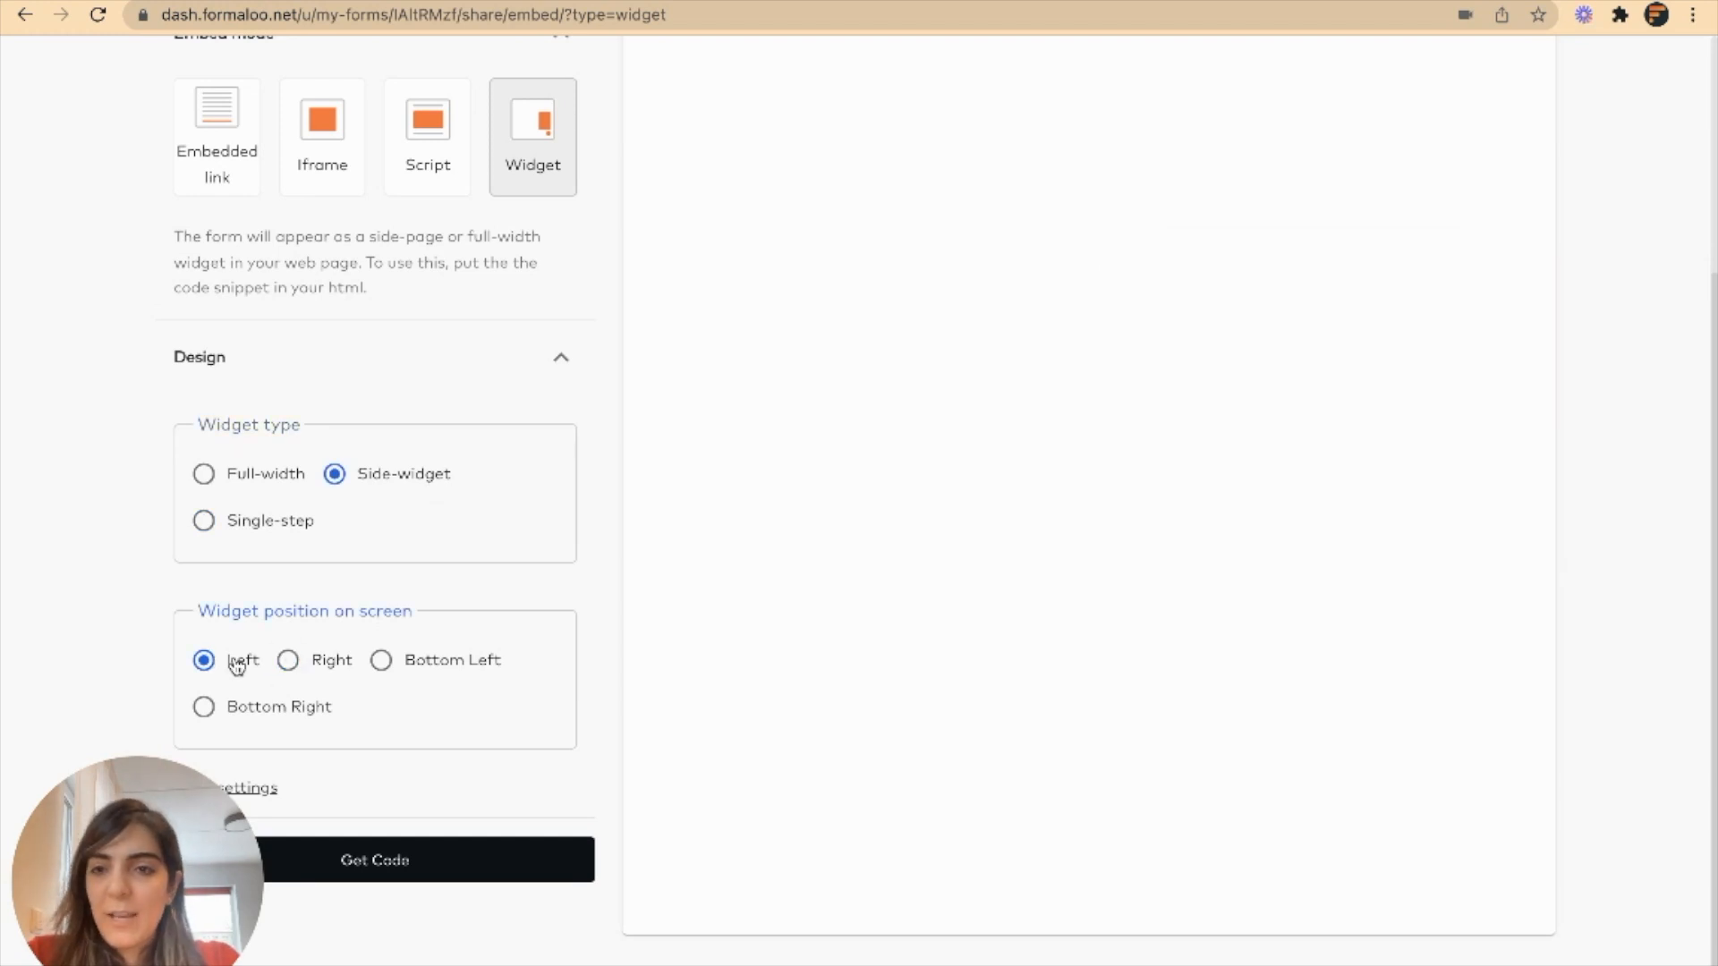
click(409, 667)
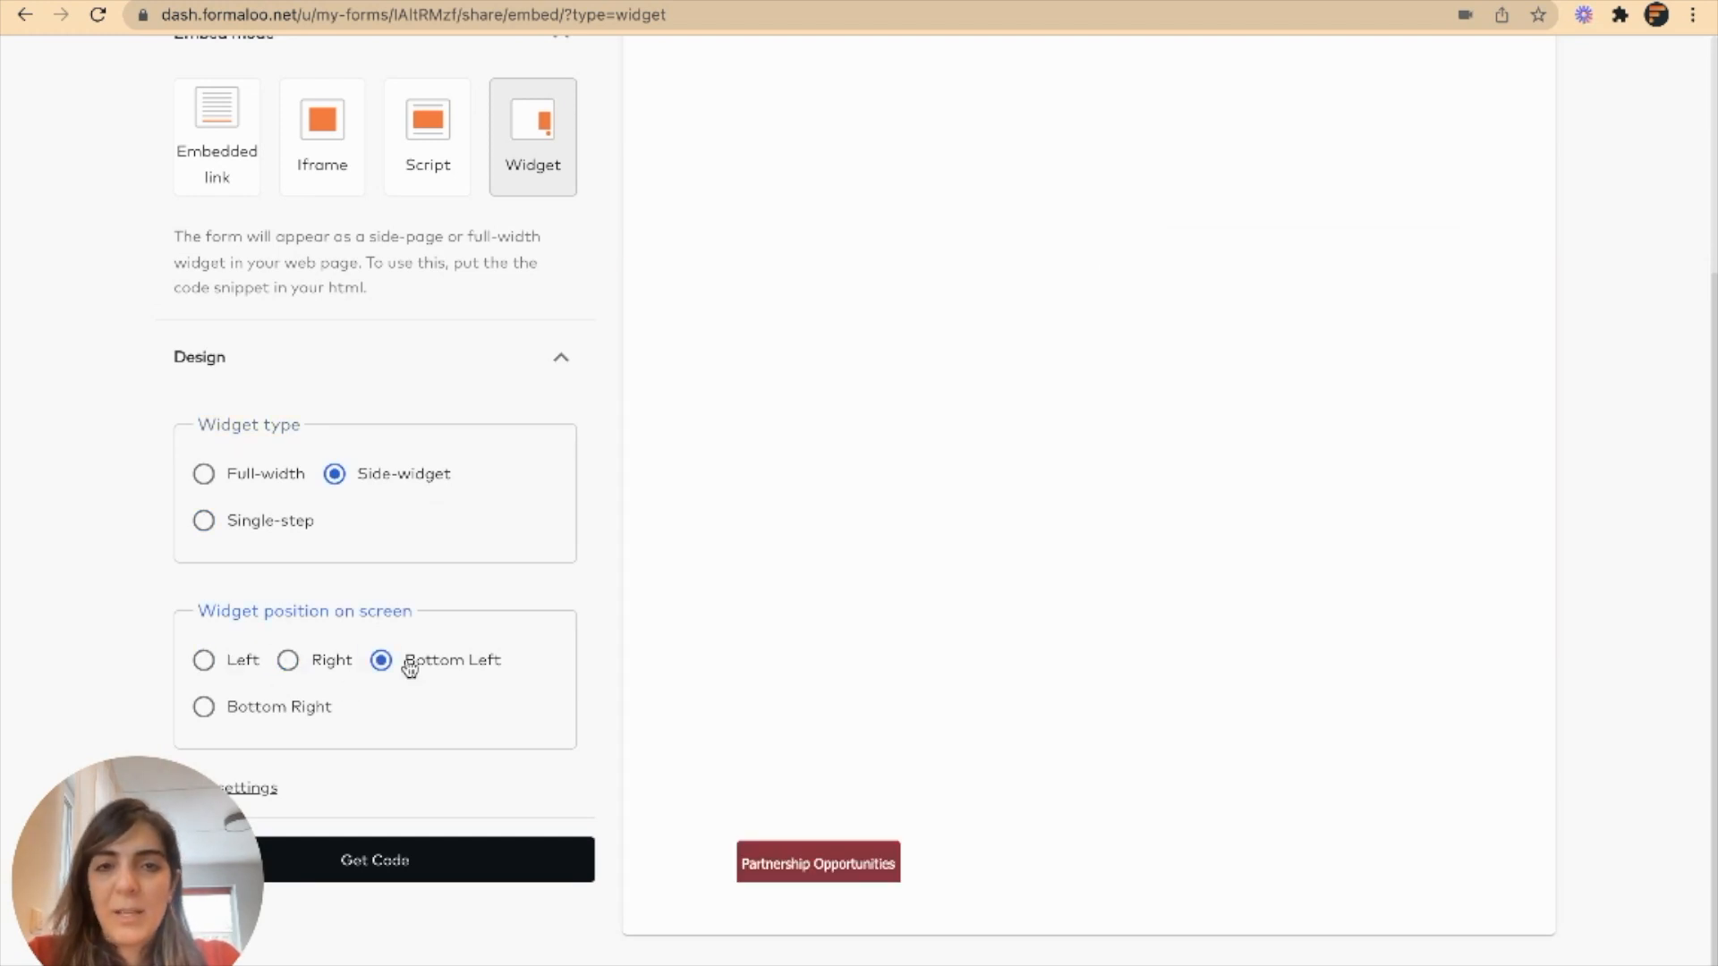
click(823, 872)
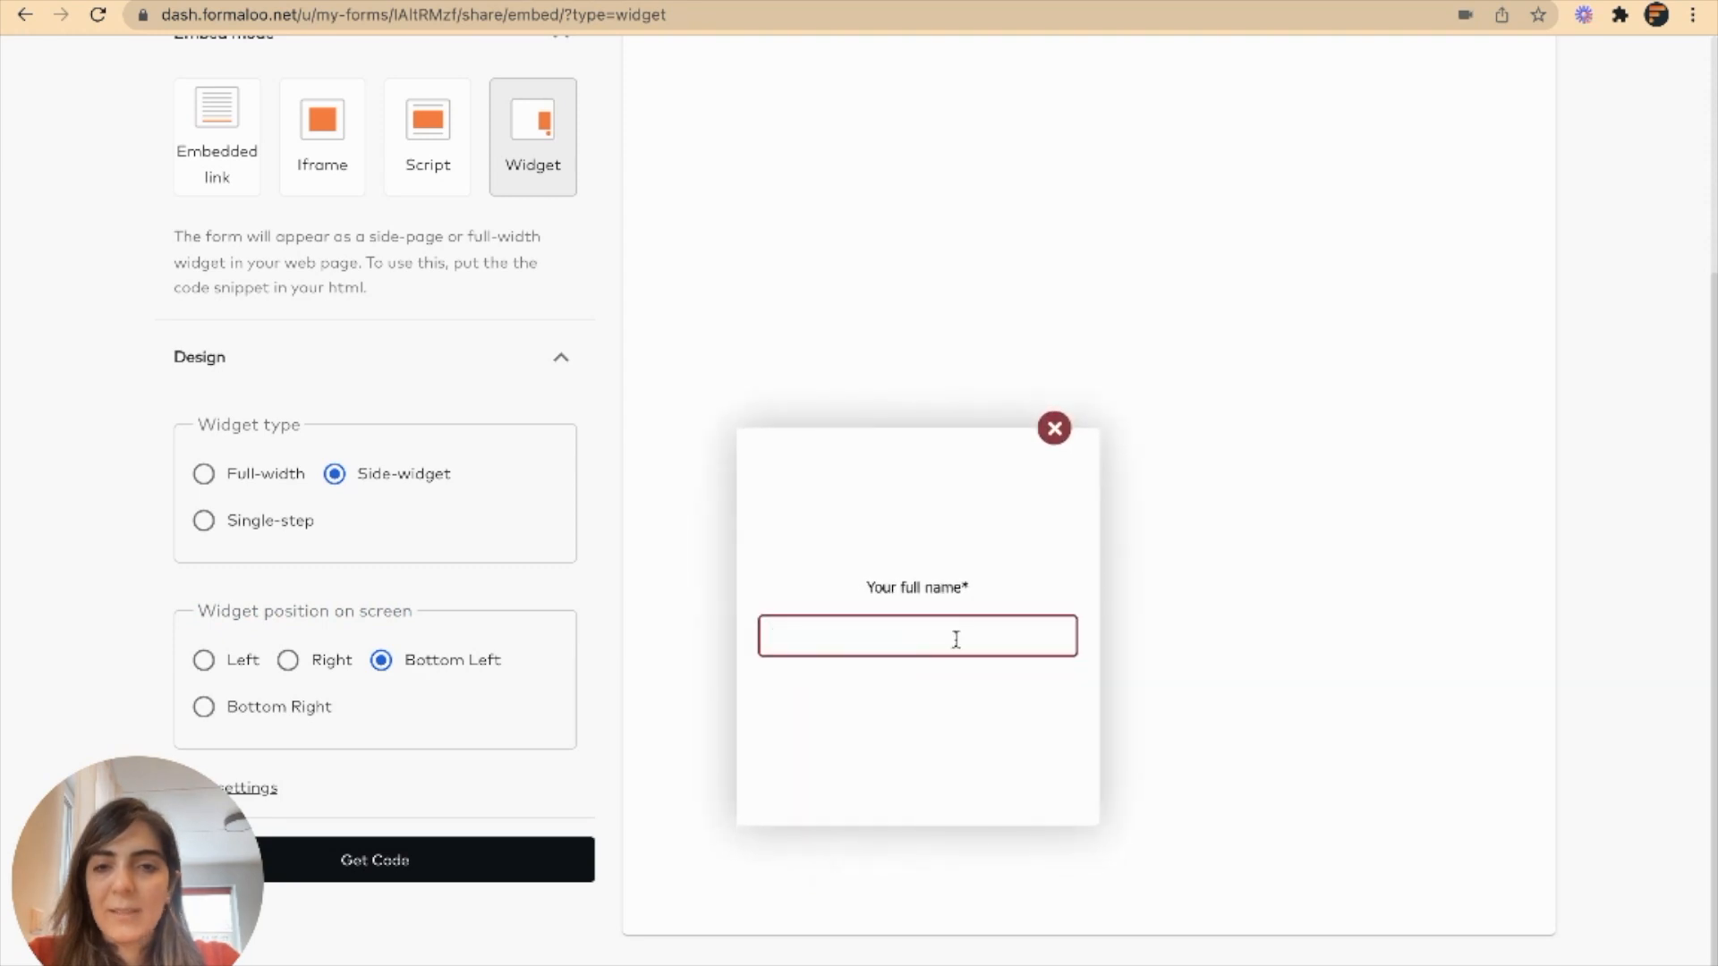
Display the embed code of the bottom-left side widget and close it again.
click(417, 862)
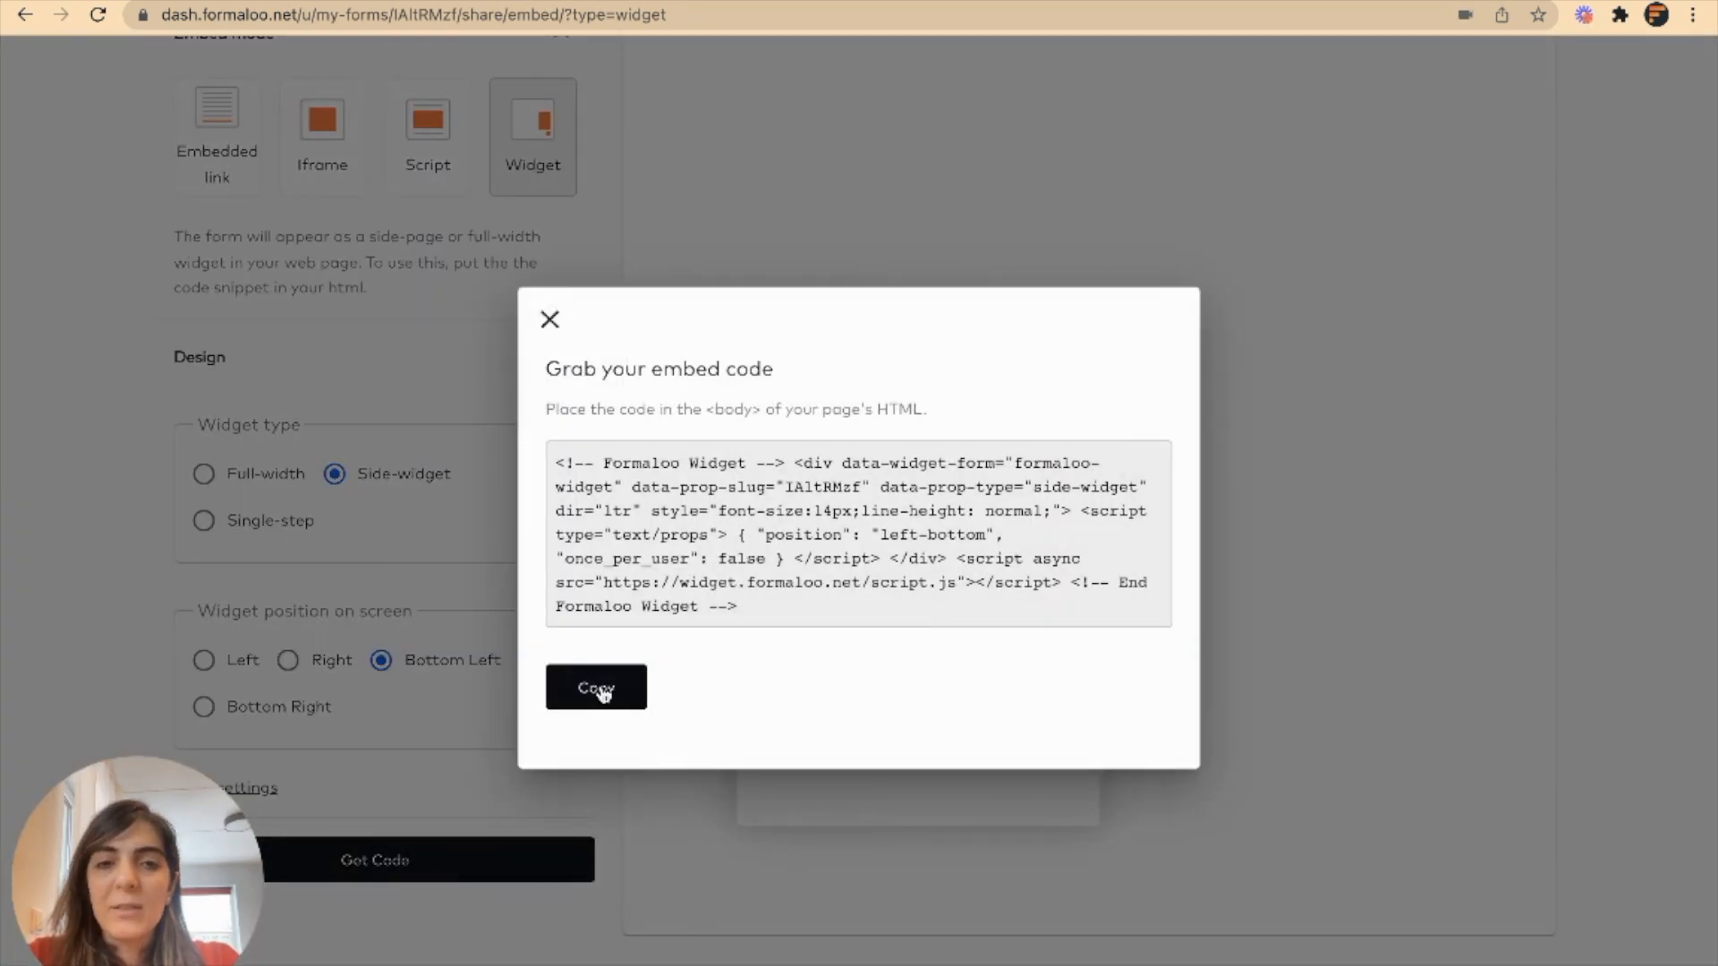
click(550, 324)
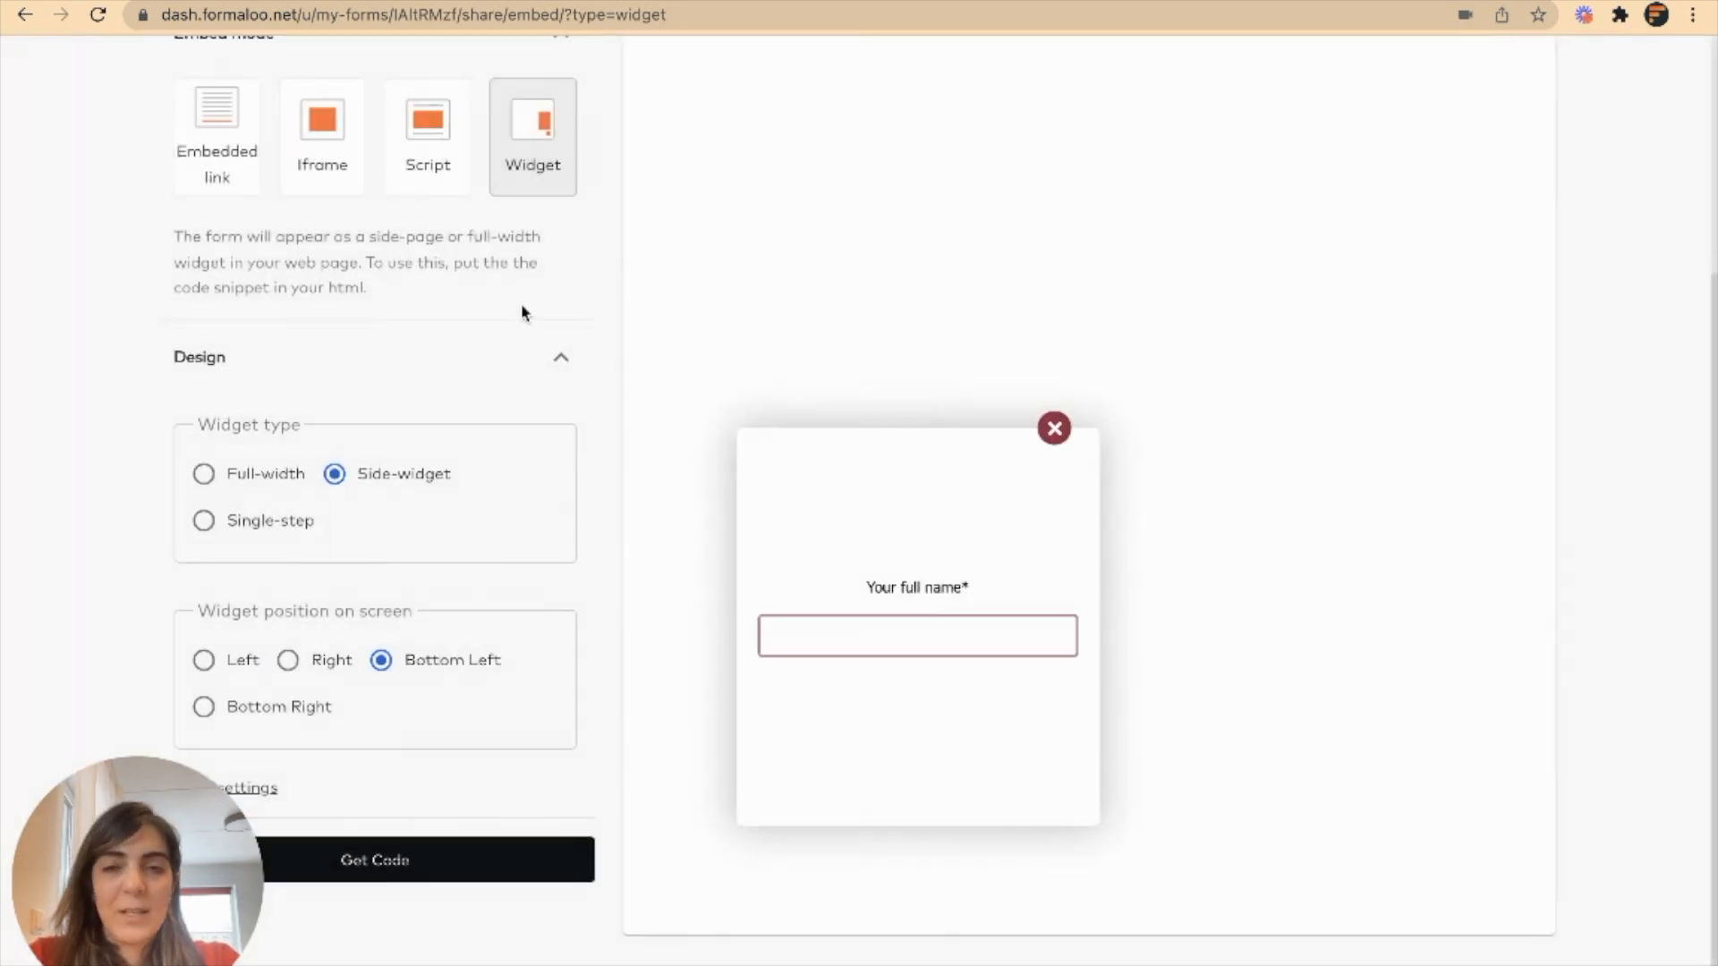
scroll(522, 309, up, 4)
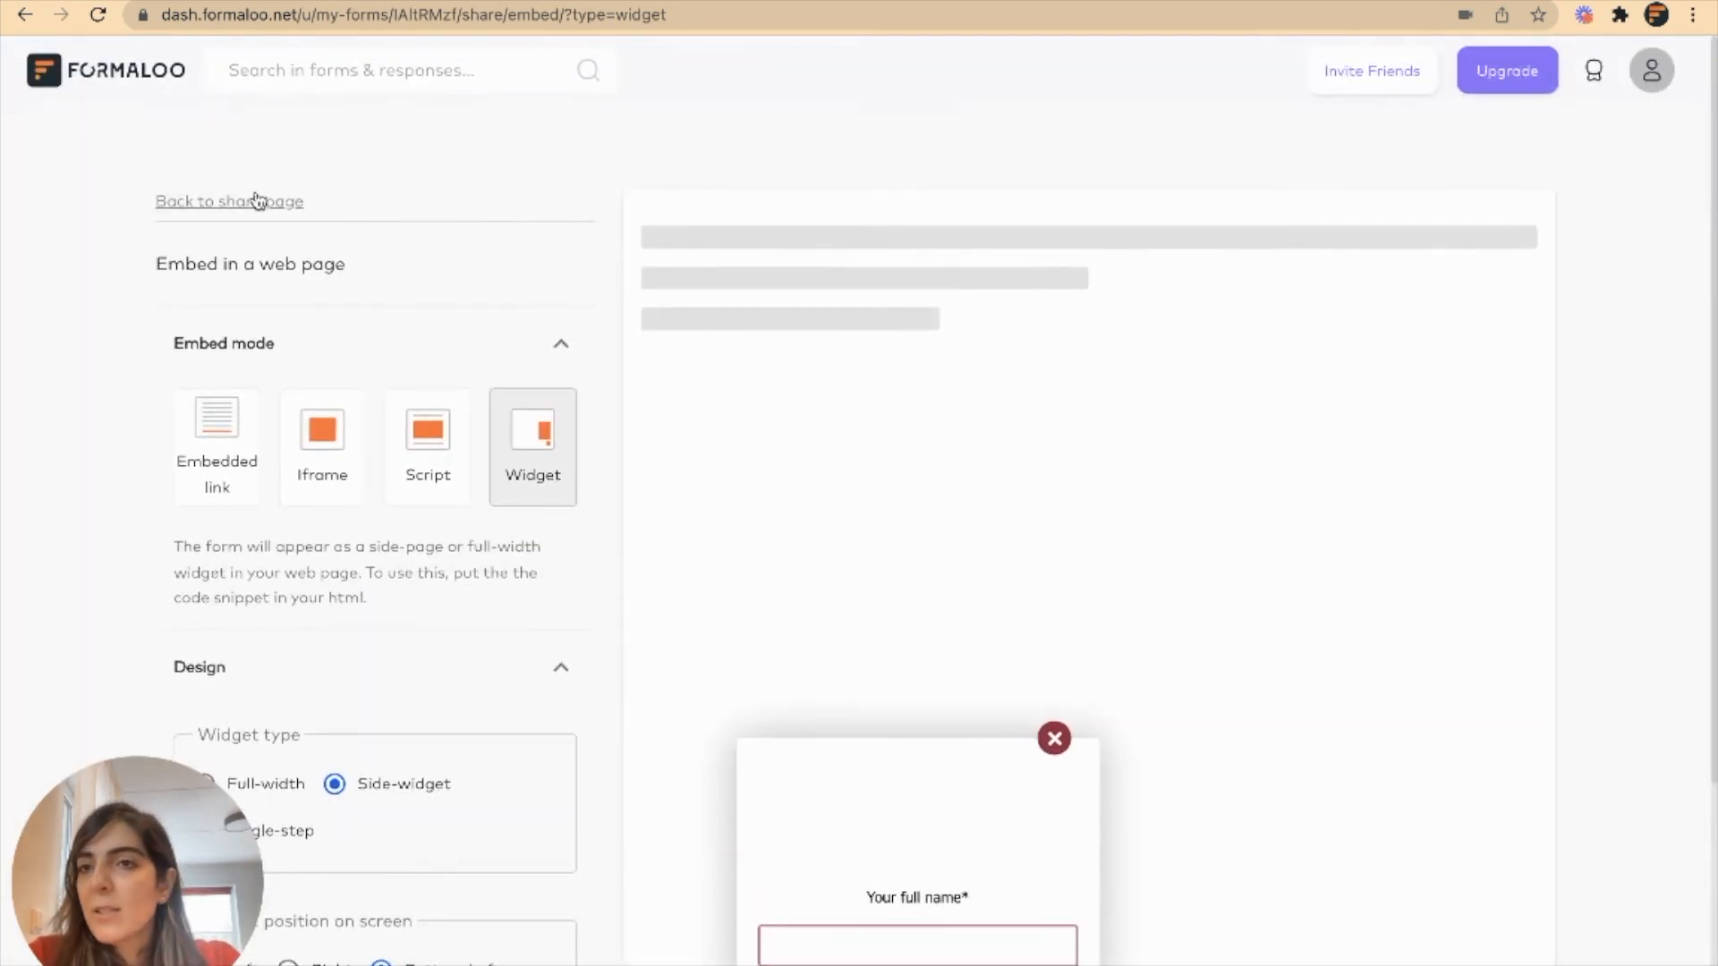
Return to the Non-profit folder from the dashboard and show the choices for creating a new form there.
click(124, 77)
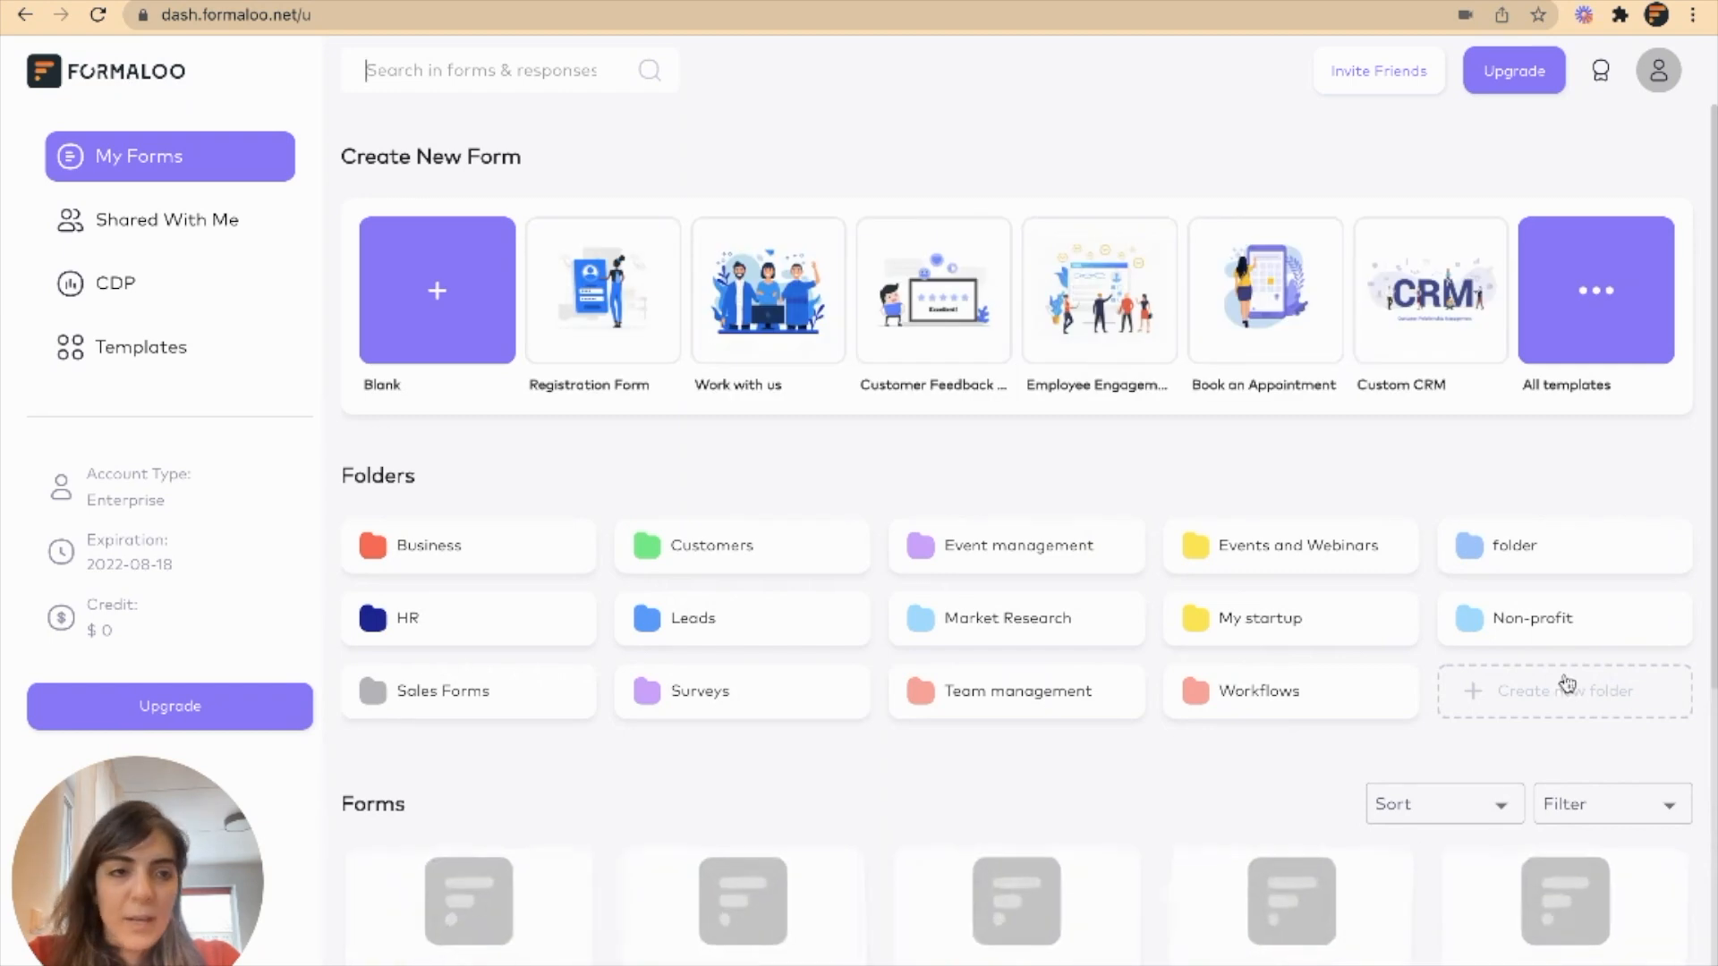
click(1568, 604)
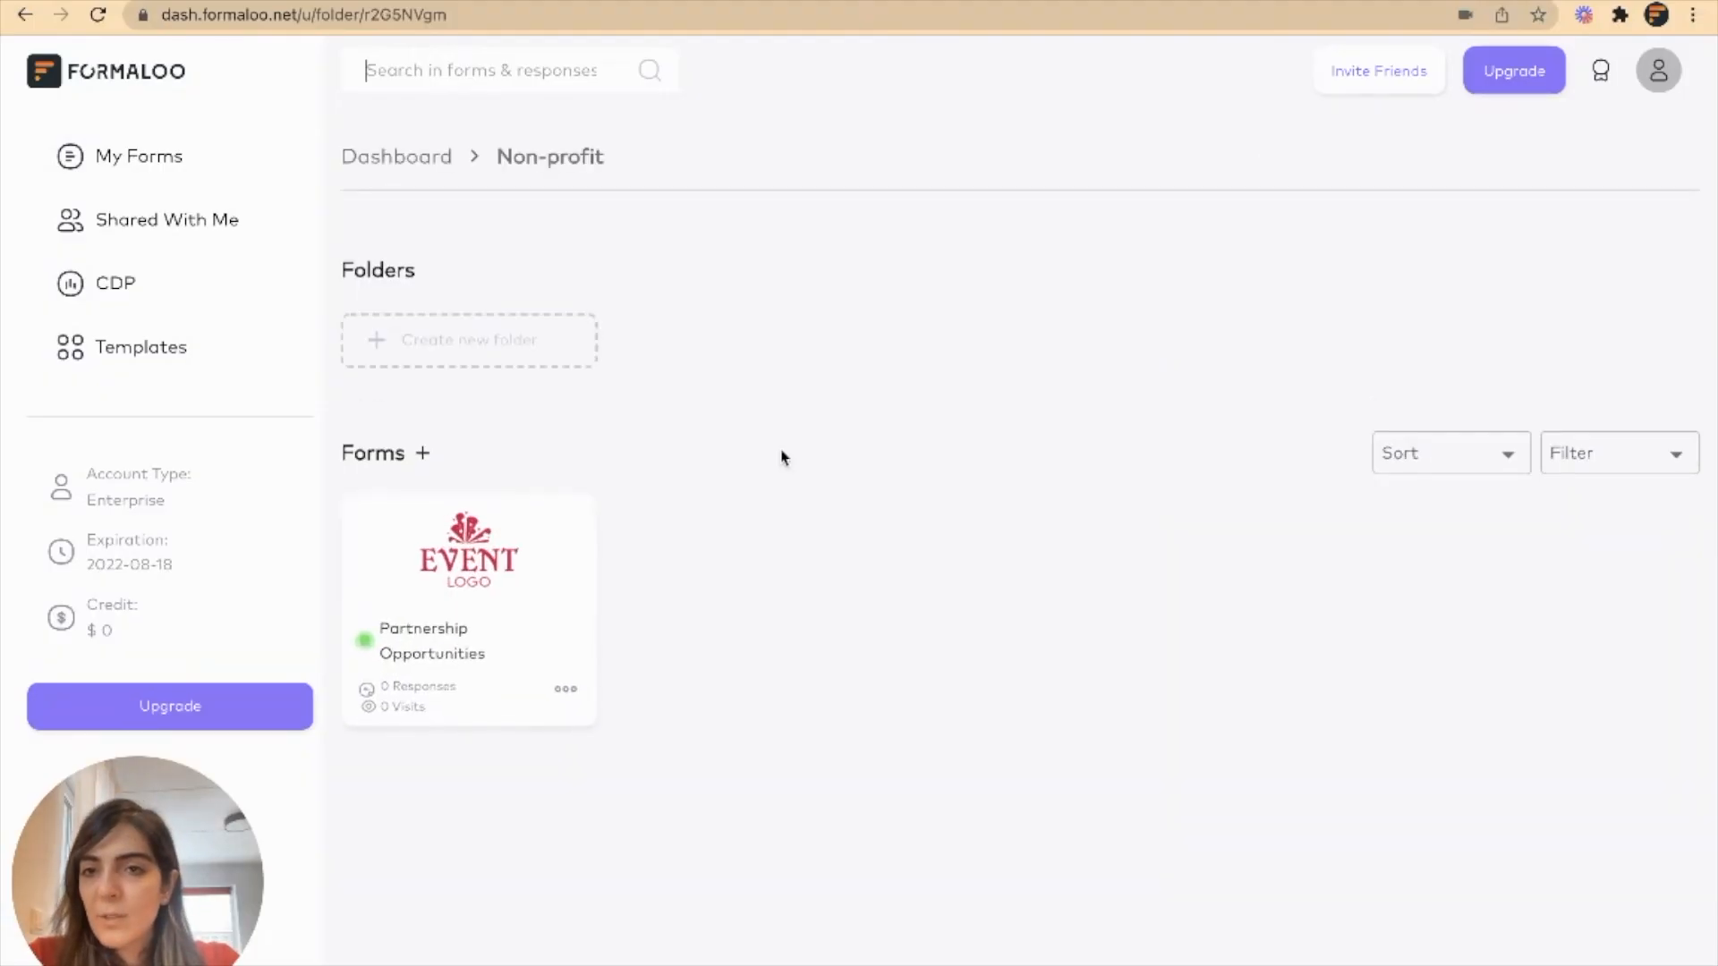
click(423, 457)
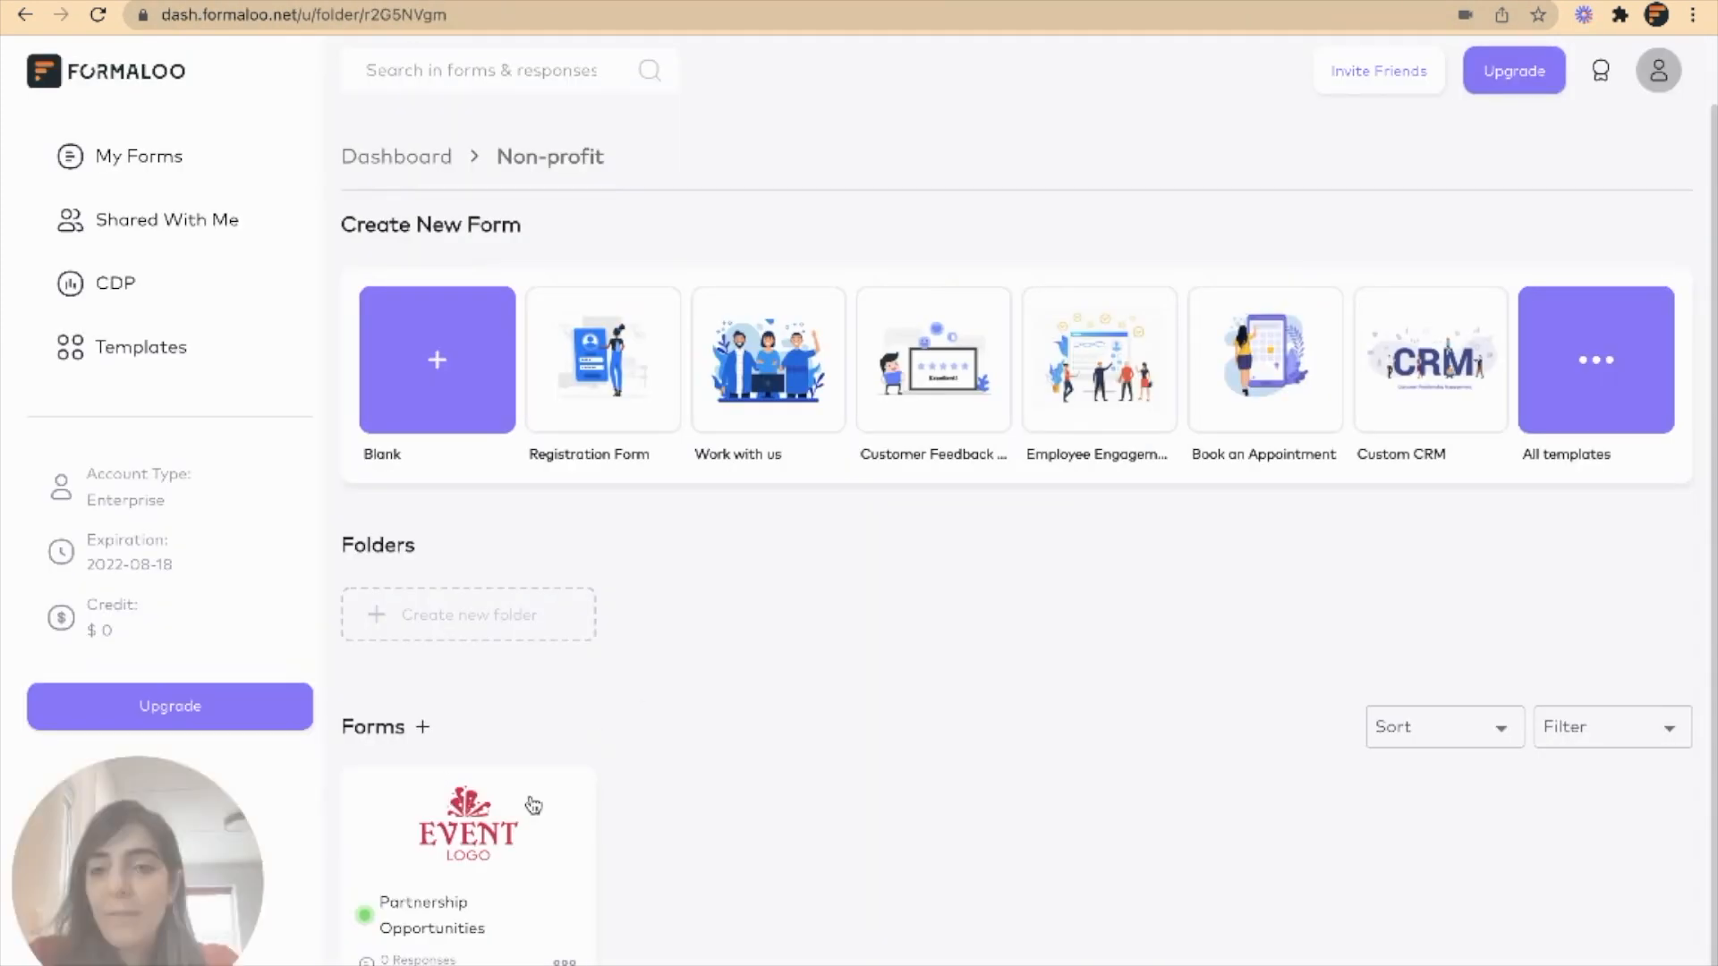
scroll(534, 805, down, 1)
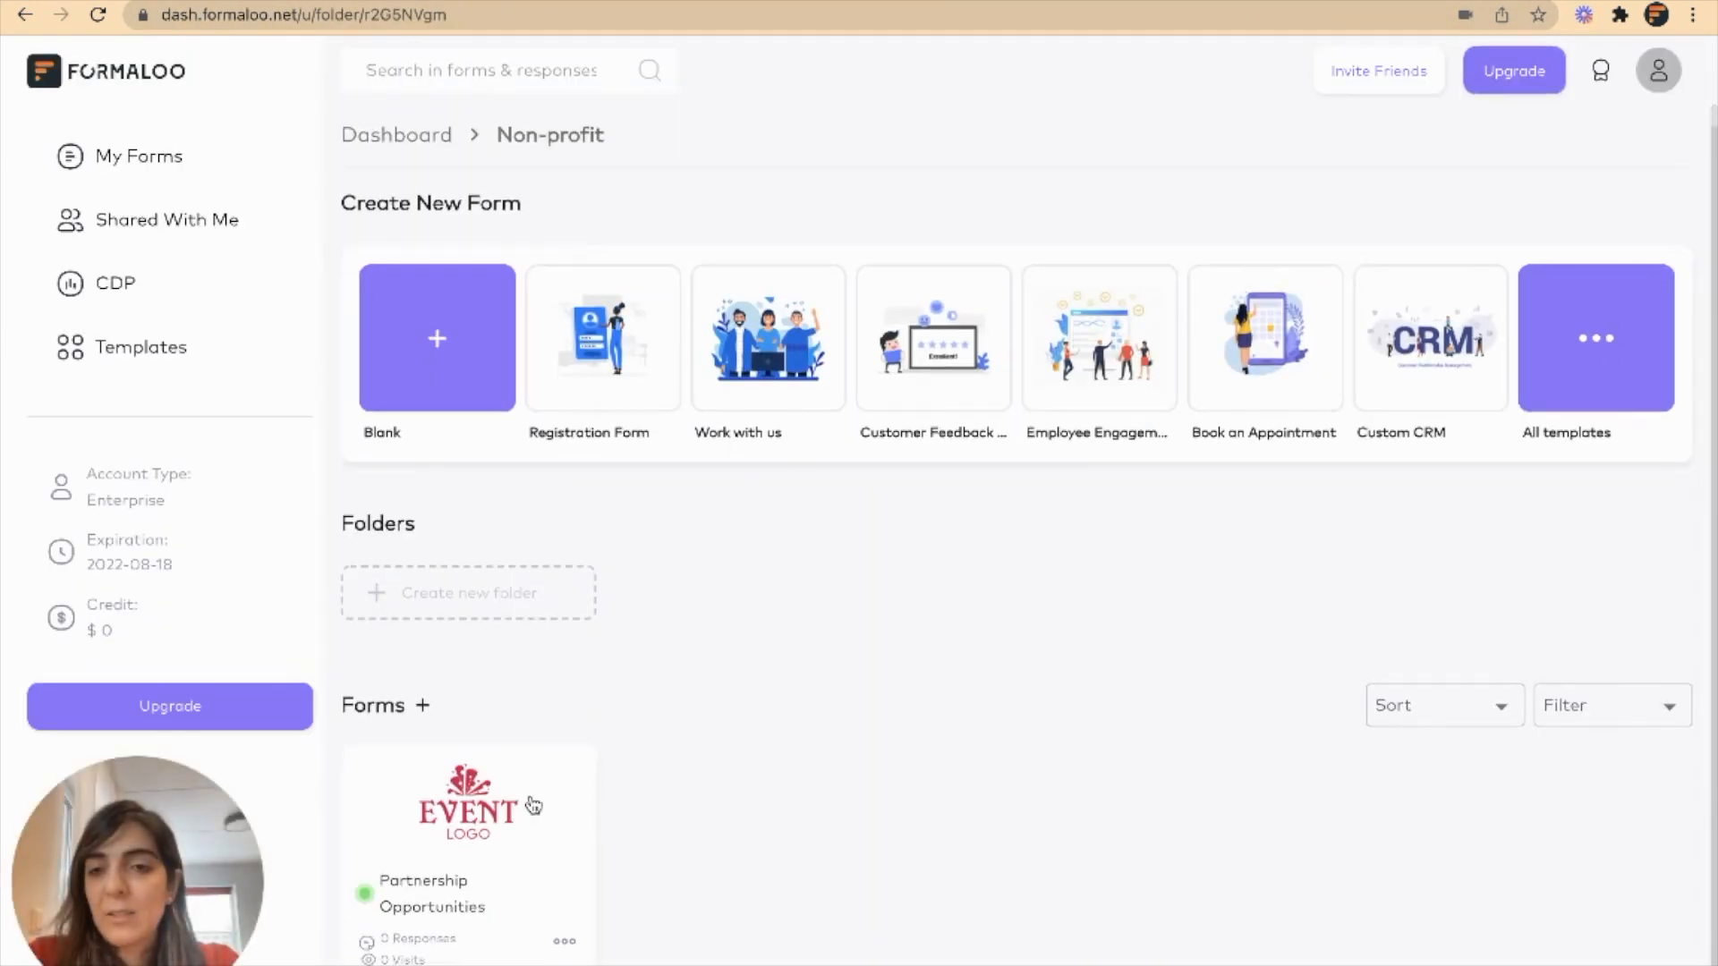
Create a light blue subfolder titled "Operations" inside the Non-profit folder.
click(516, 592)
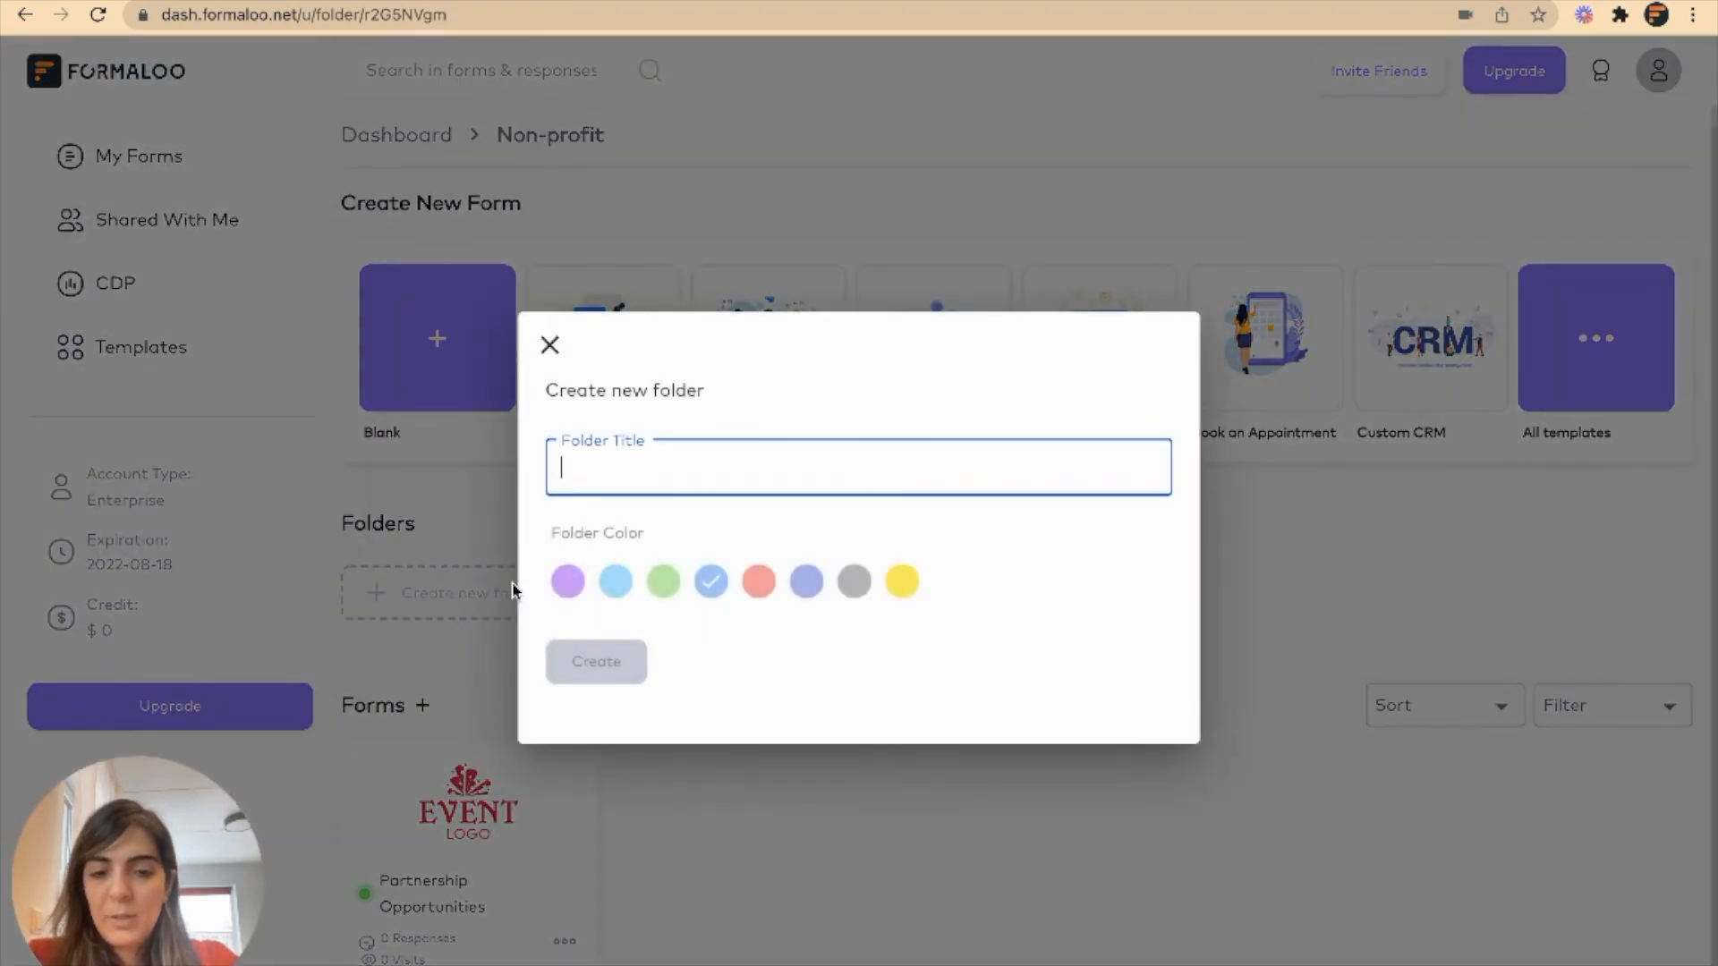
text(Operations)
click(615, 582)
click(612, 660)
Examine the access types offered for sharing the Operations folder and close the sharing settings without adding anyone.
click(486, 595)
click(552, 652)
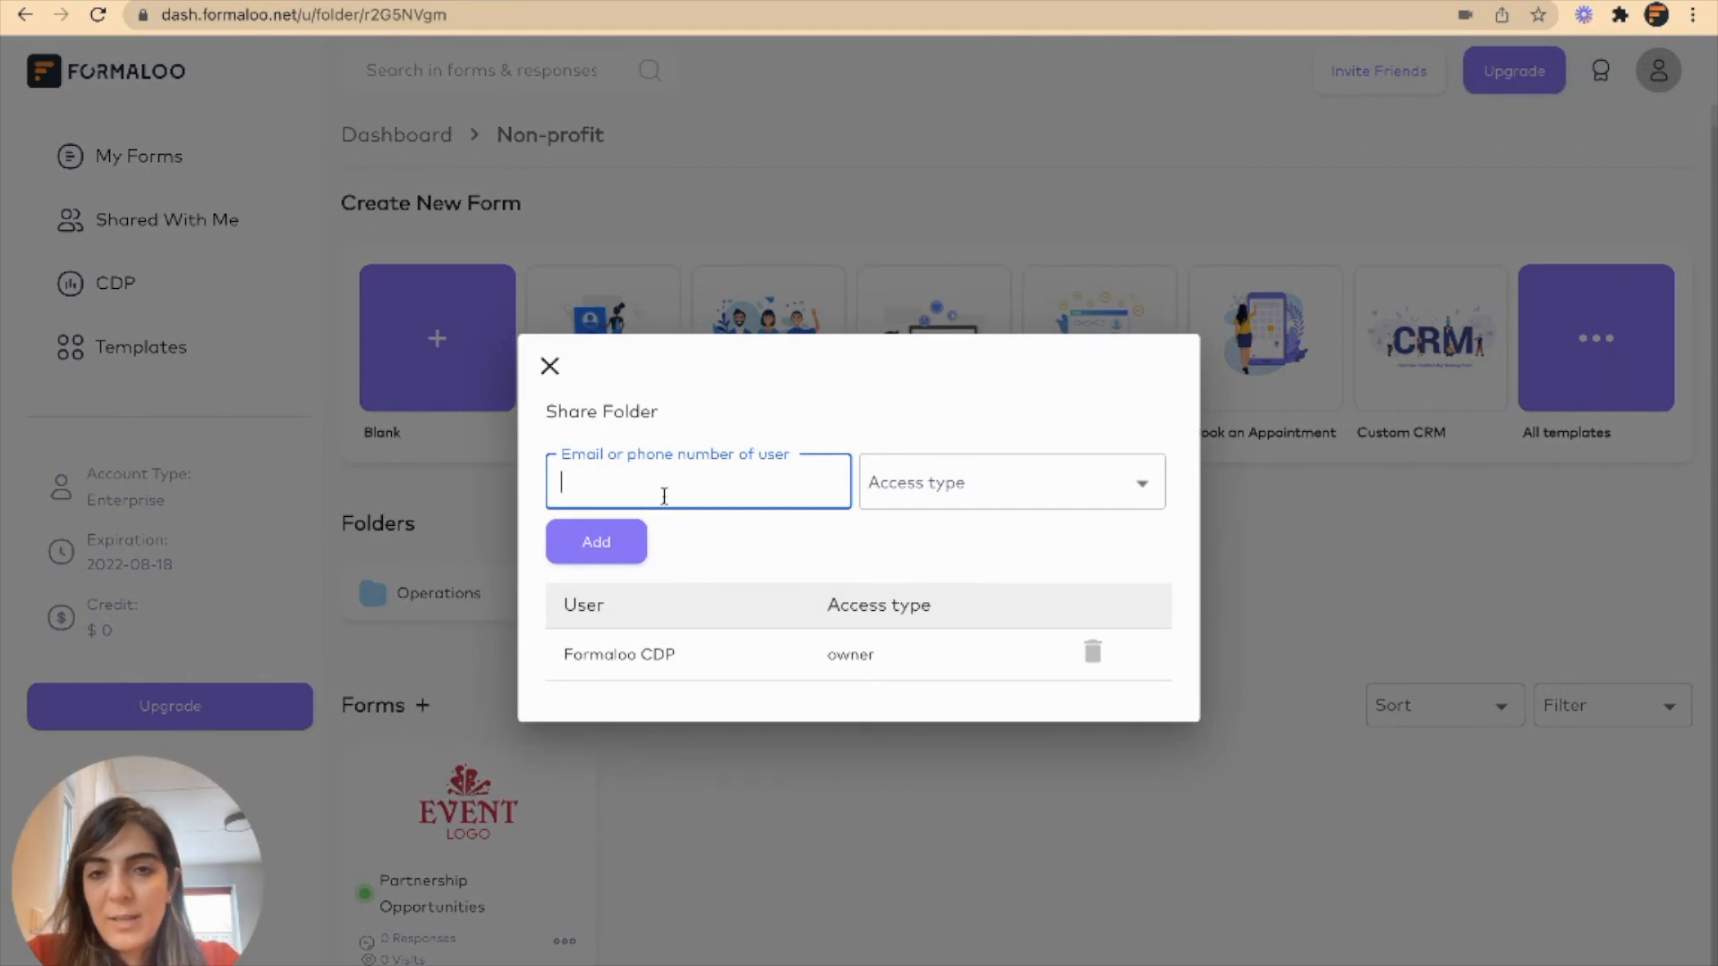
click(960, 483)
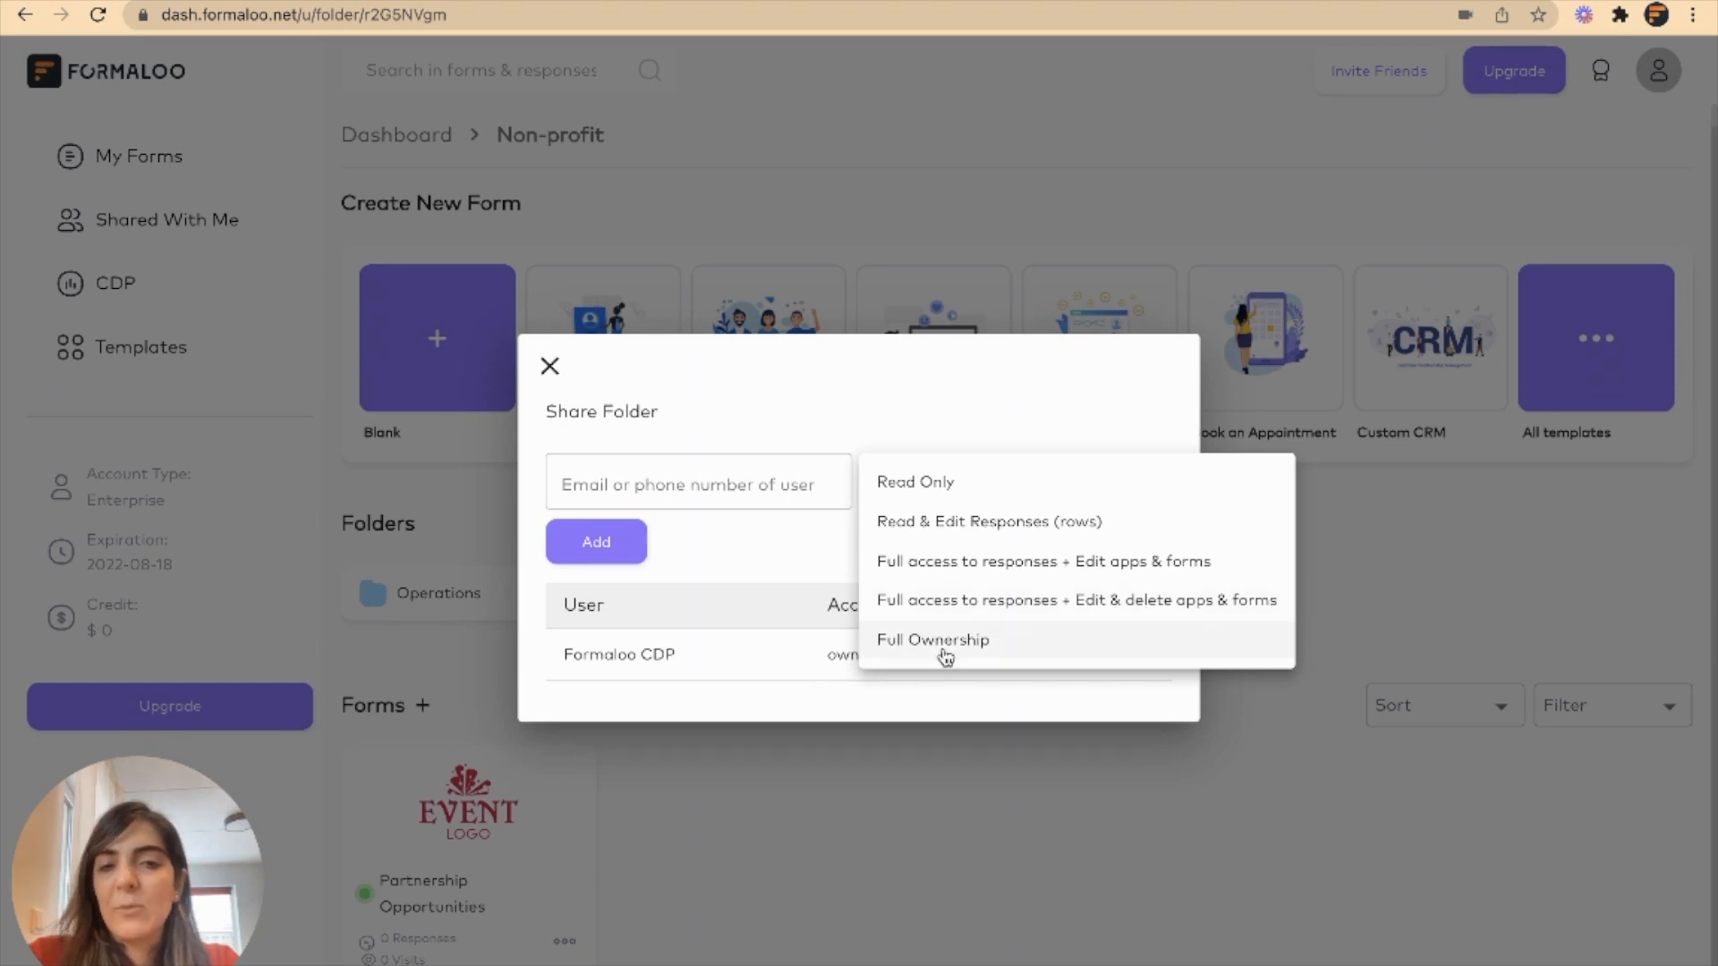
click(550, 370)
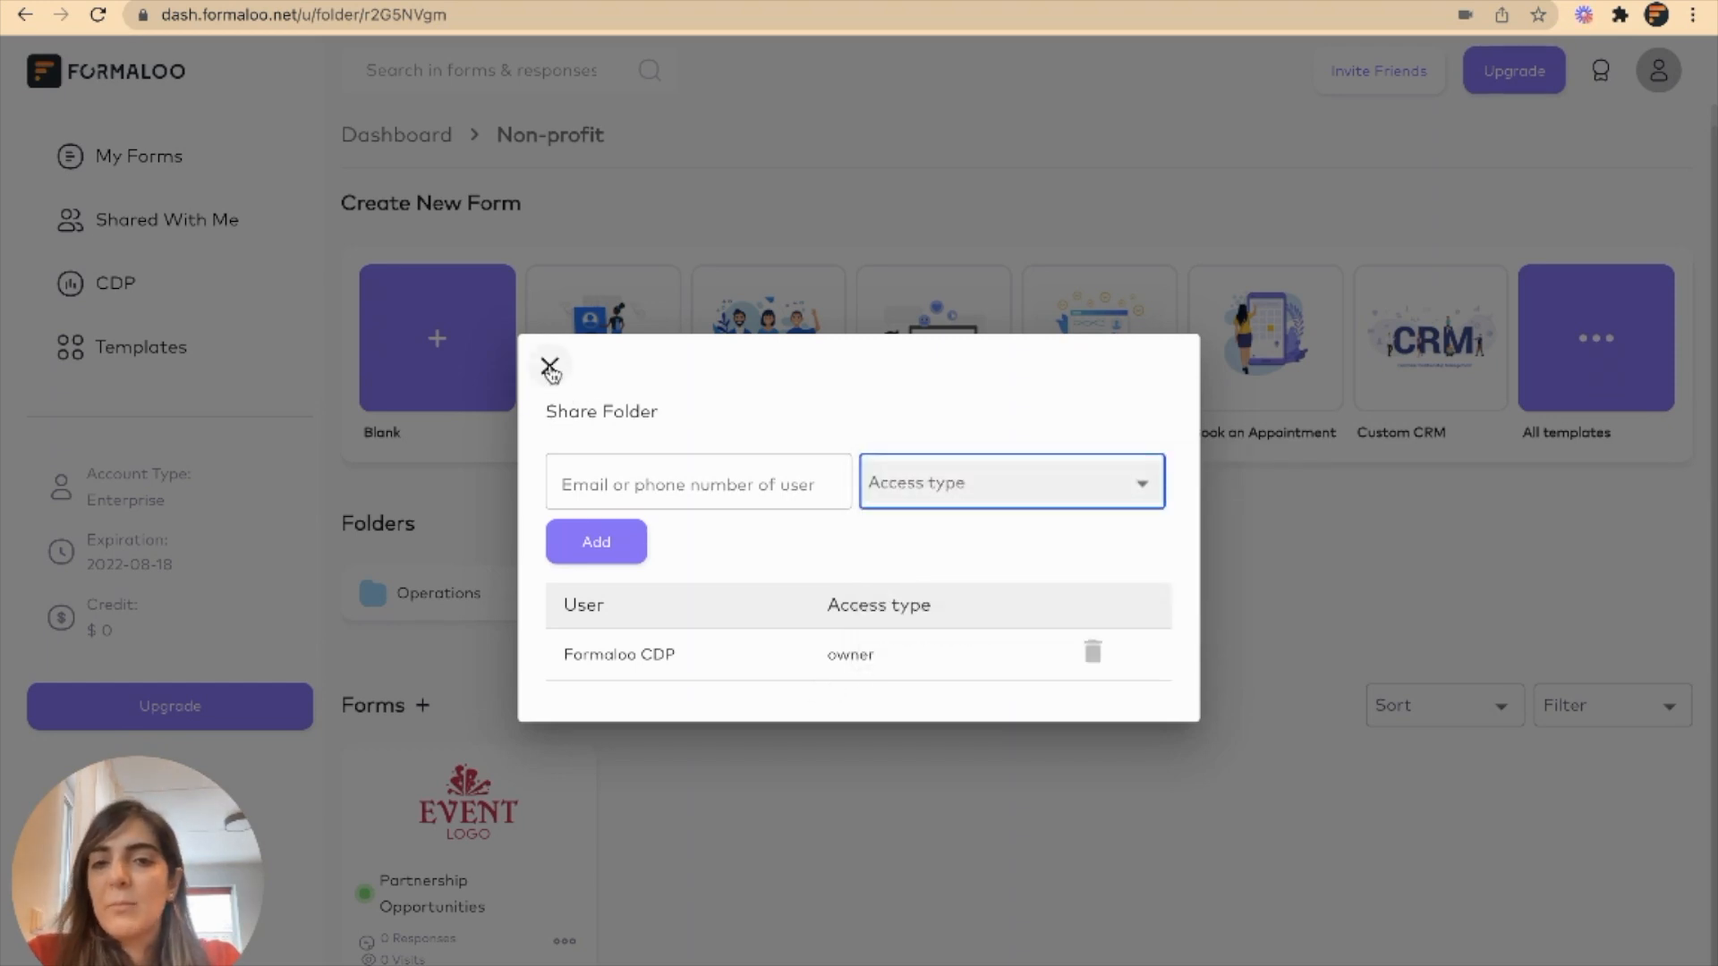
click(550, 368)
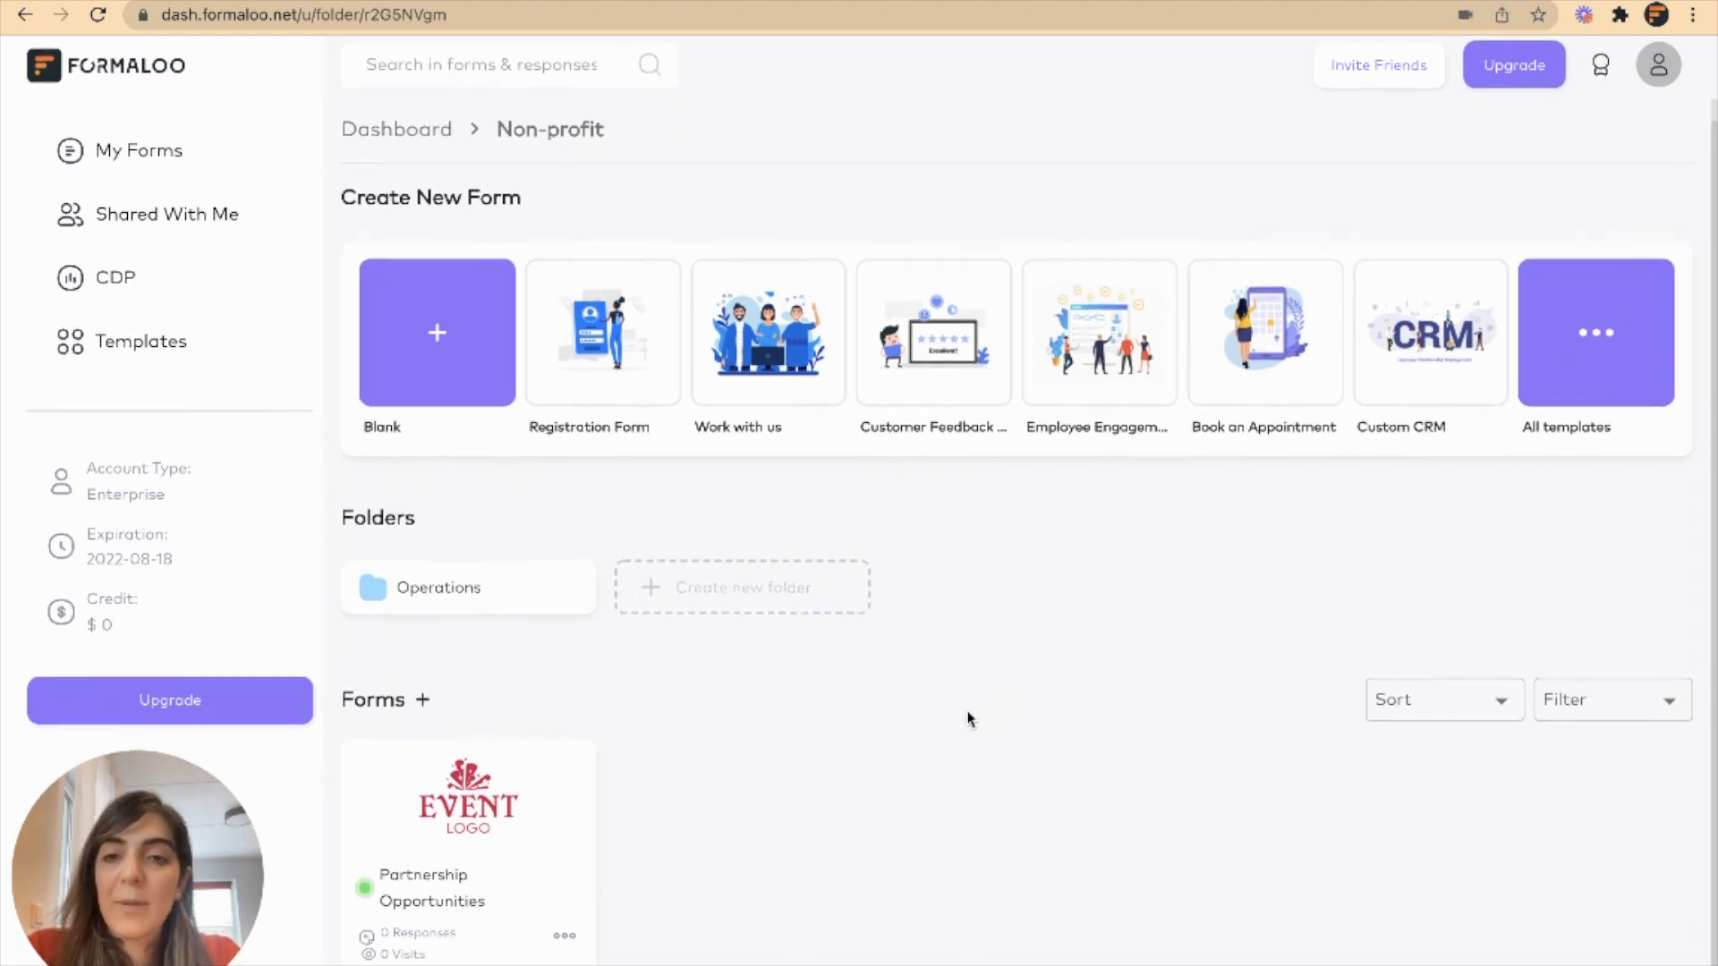
Examine the user access levels in the Partnership Opportunities form's access management and close its sharing settings.
click(561, 943)
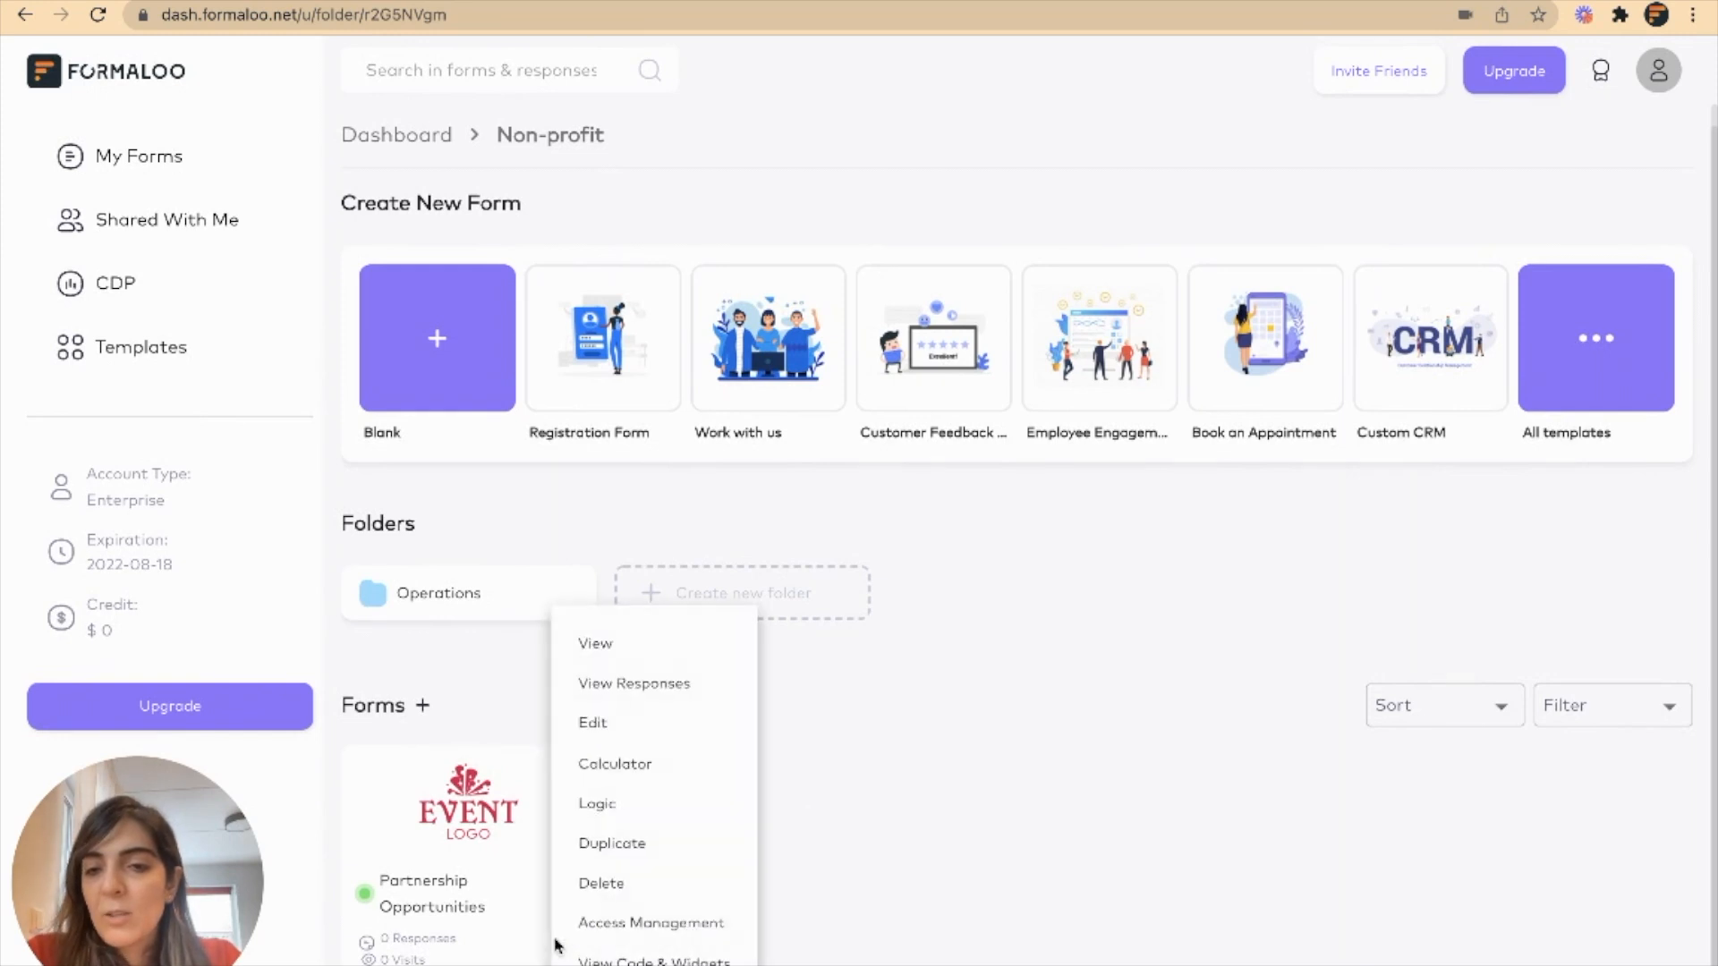
click(618, 923)
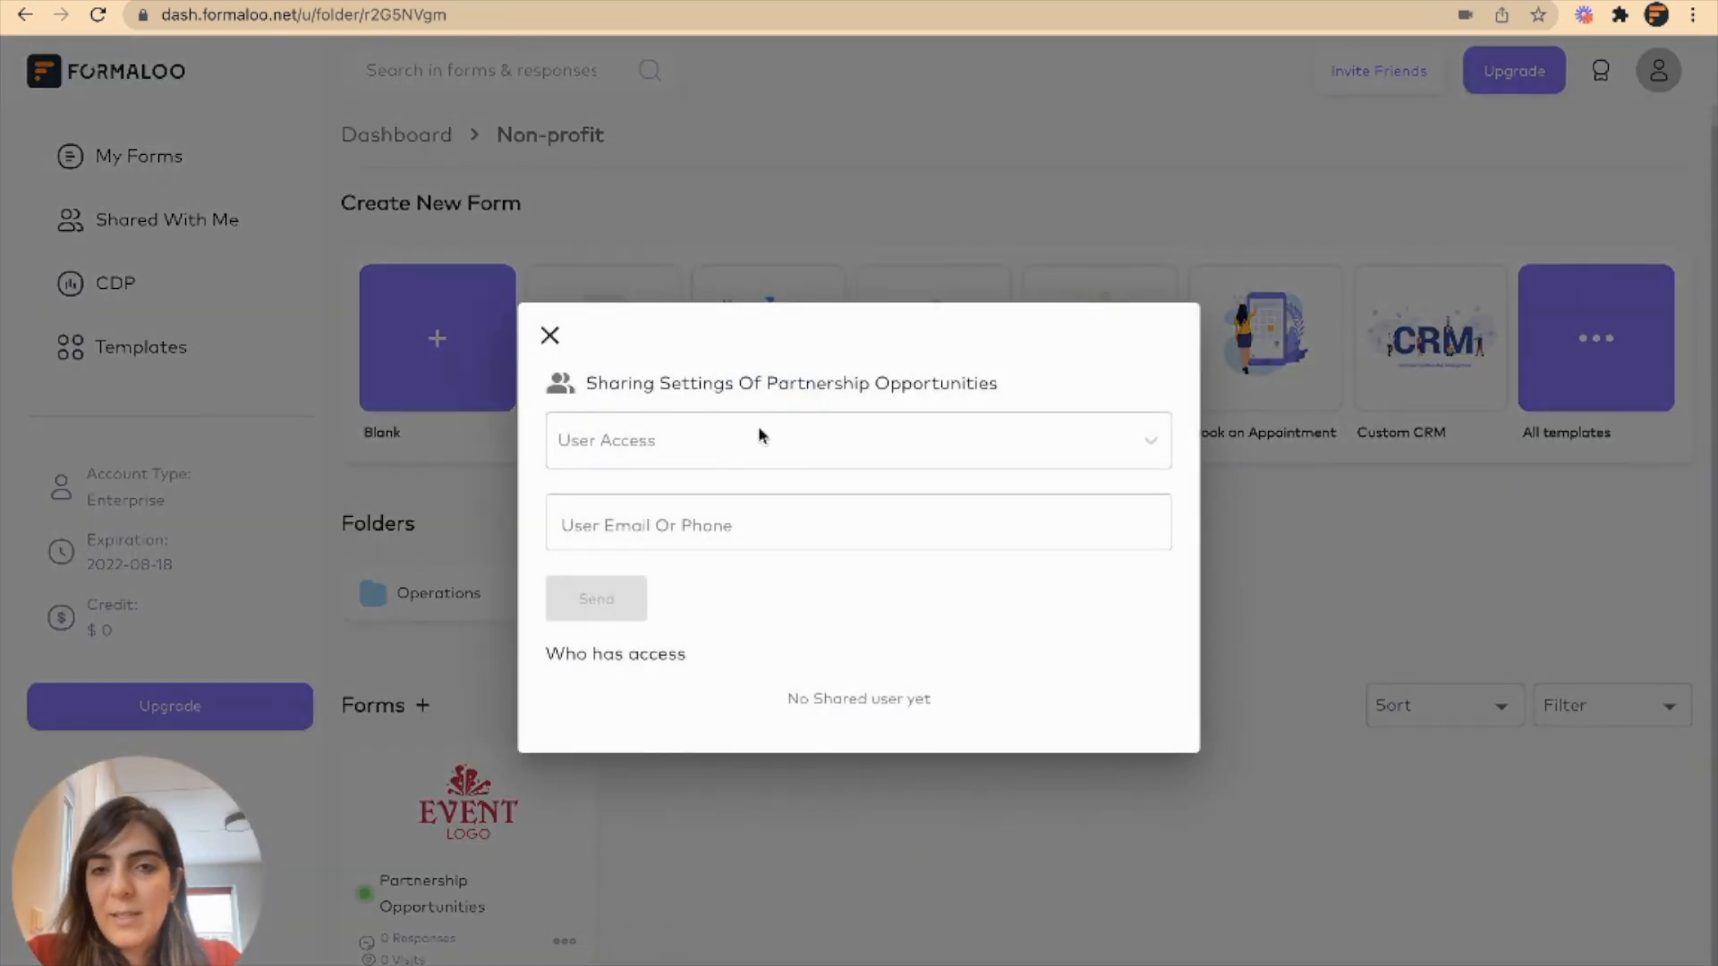
click(844, 441)
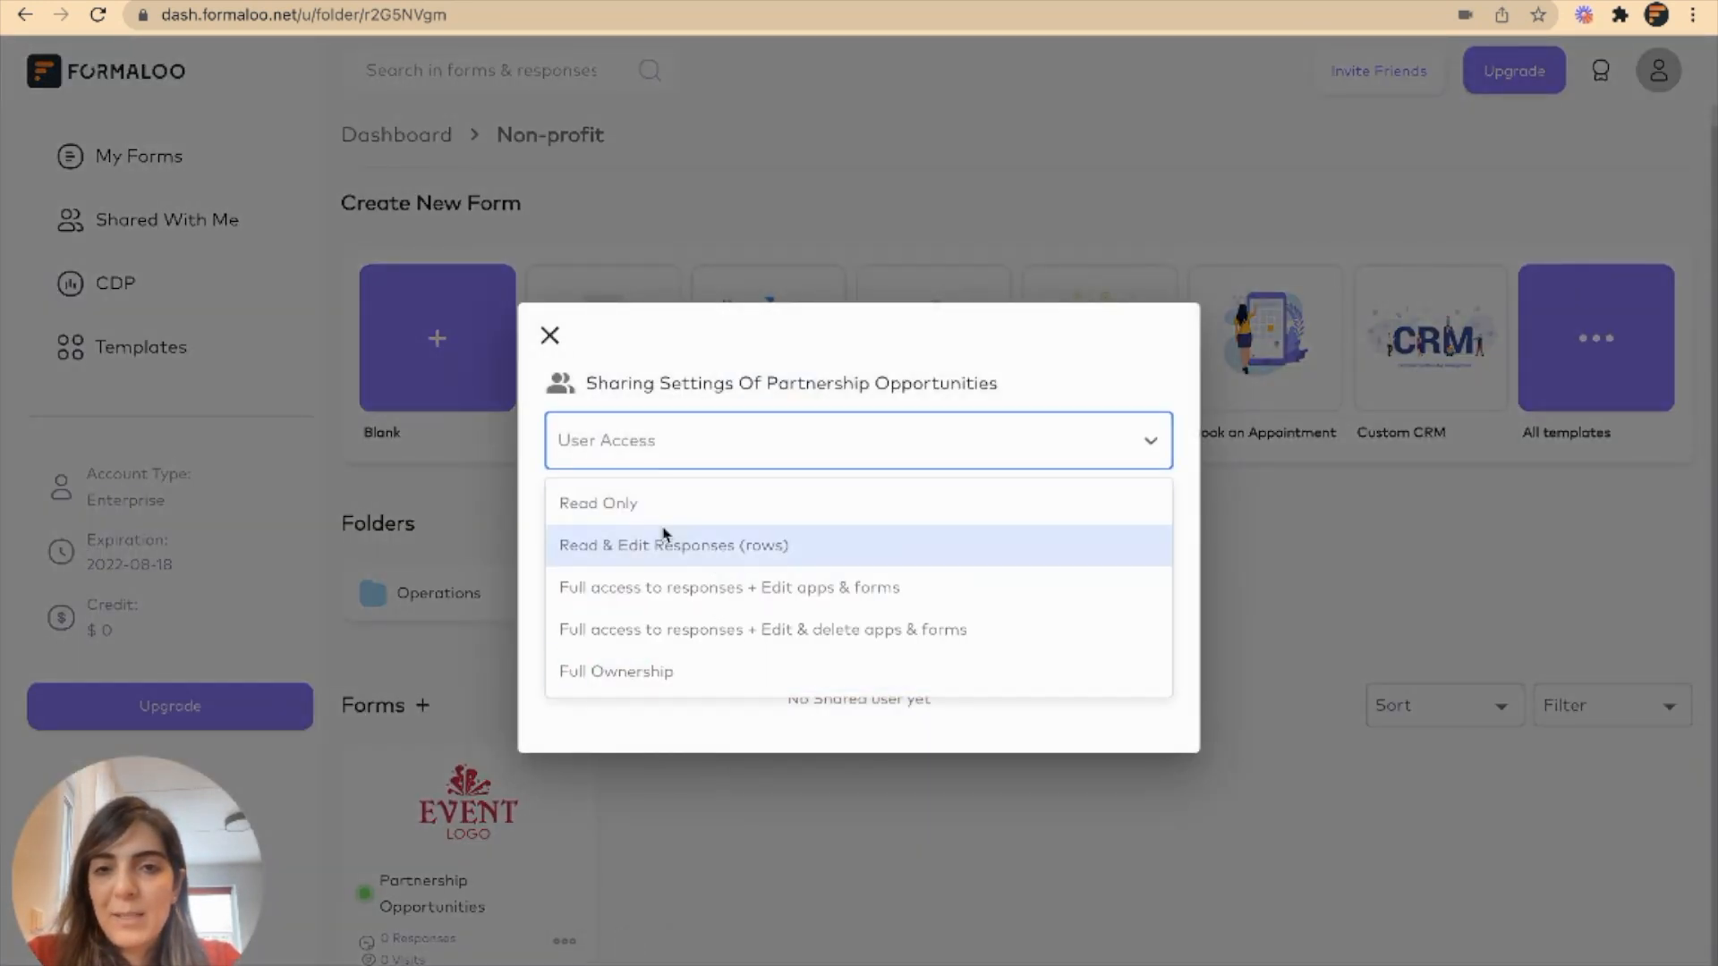
click(632, 361)
click(550, 335)
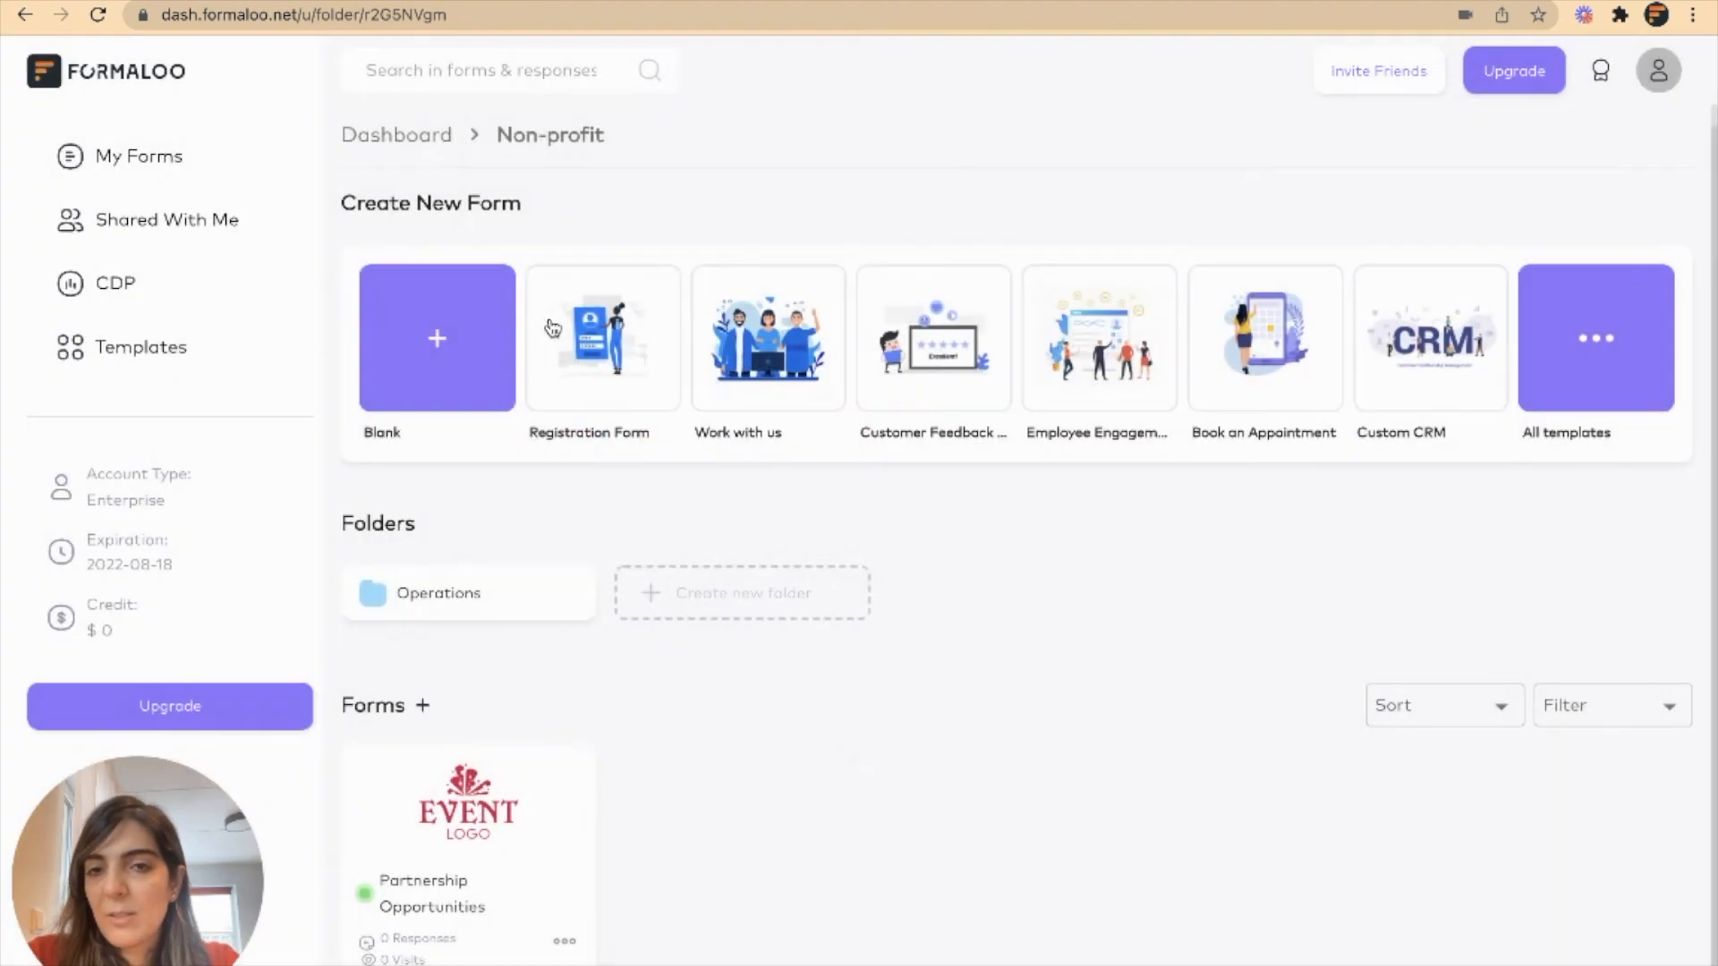
Open the Partnership Opportunities form's advanced logic and show the actions offered for the "Your full name" question.
click(564, 942)
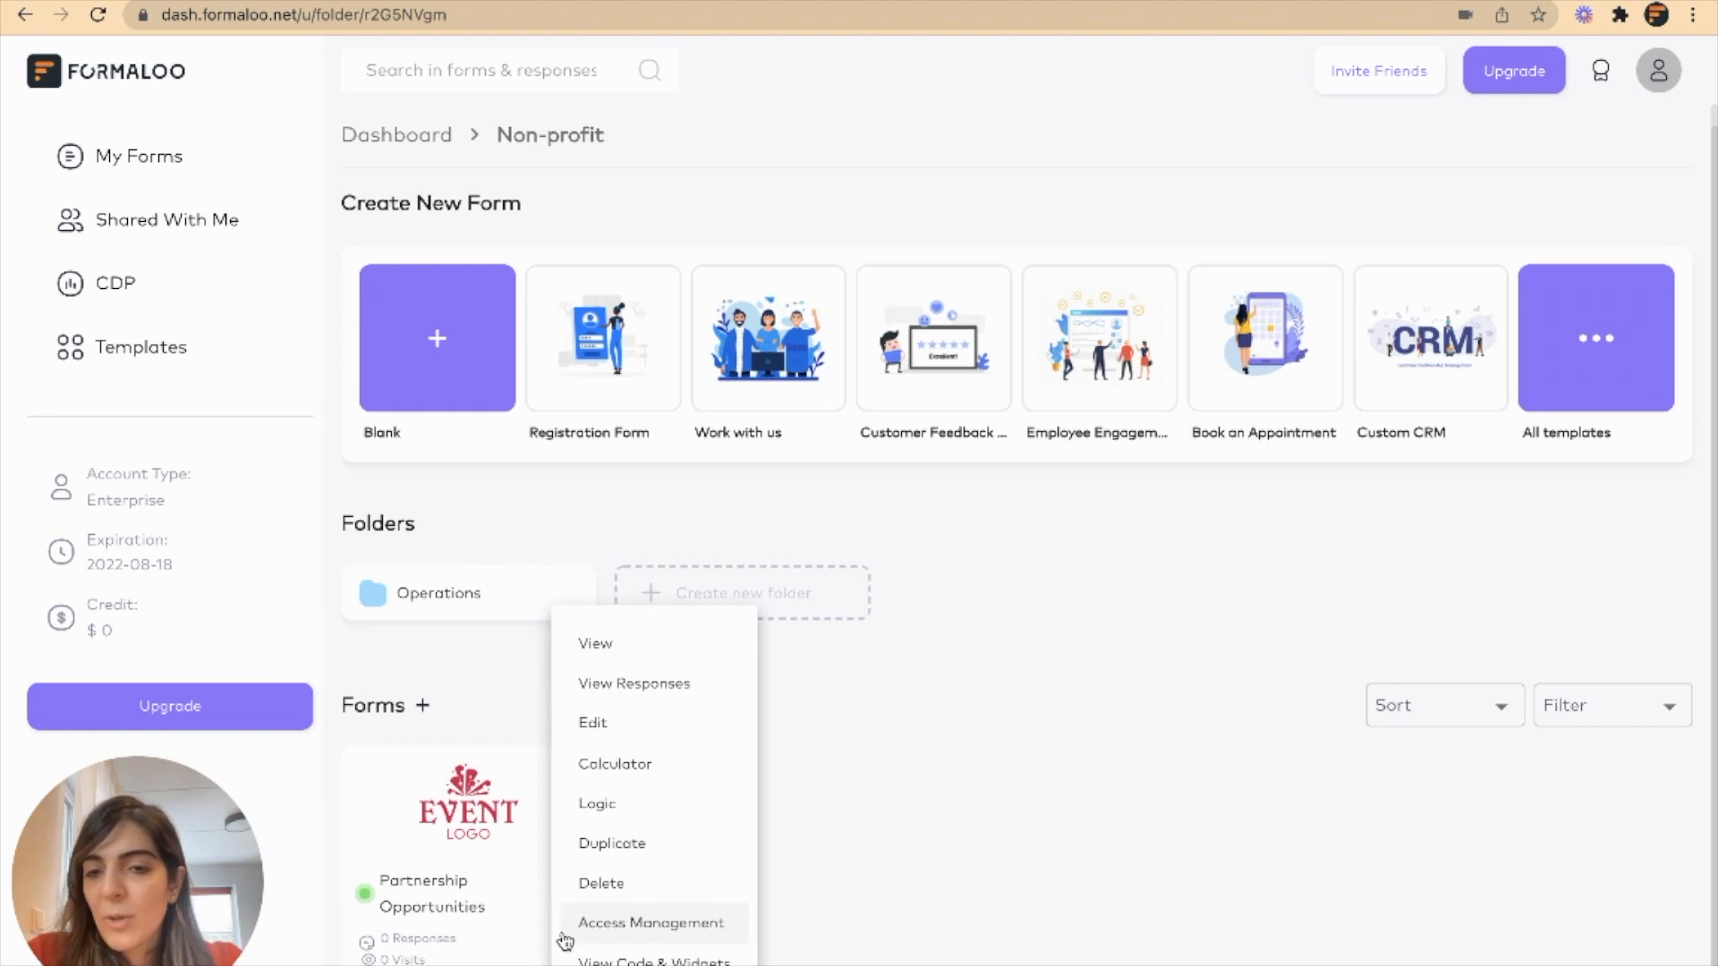
click(672, 803)
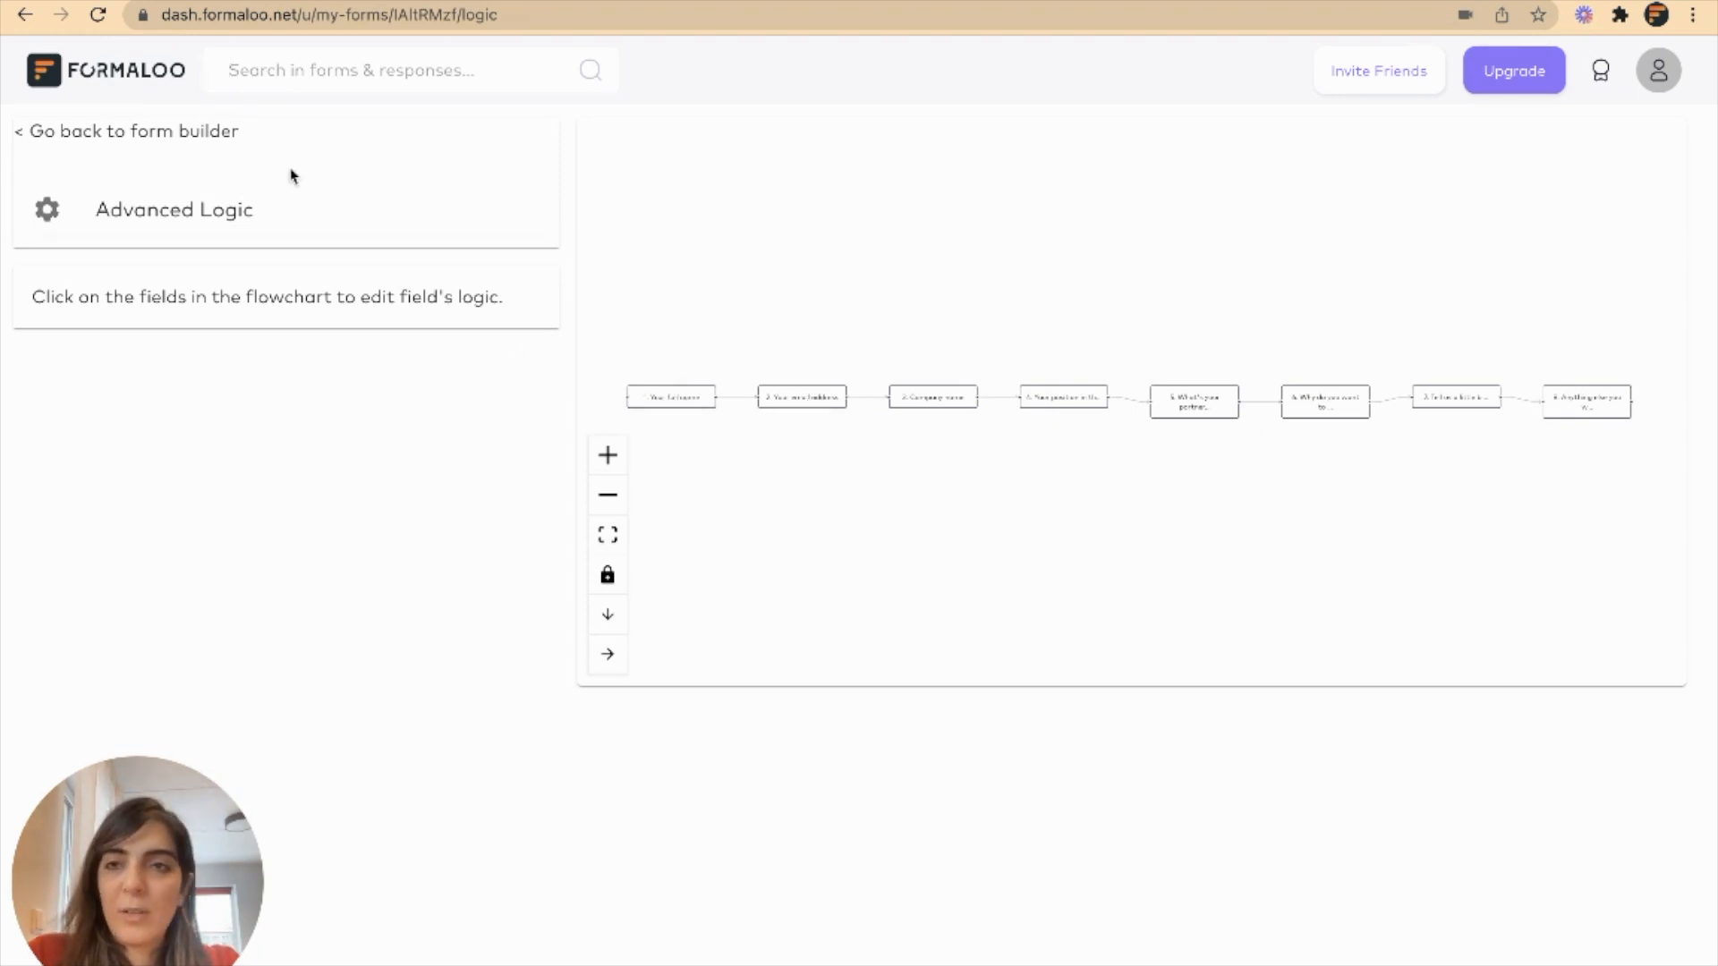
click(307, 208)
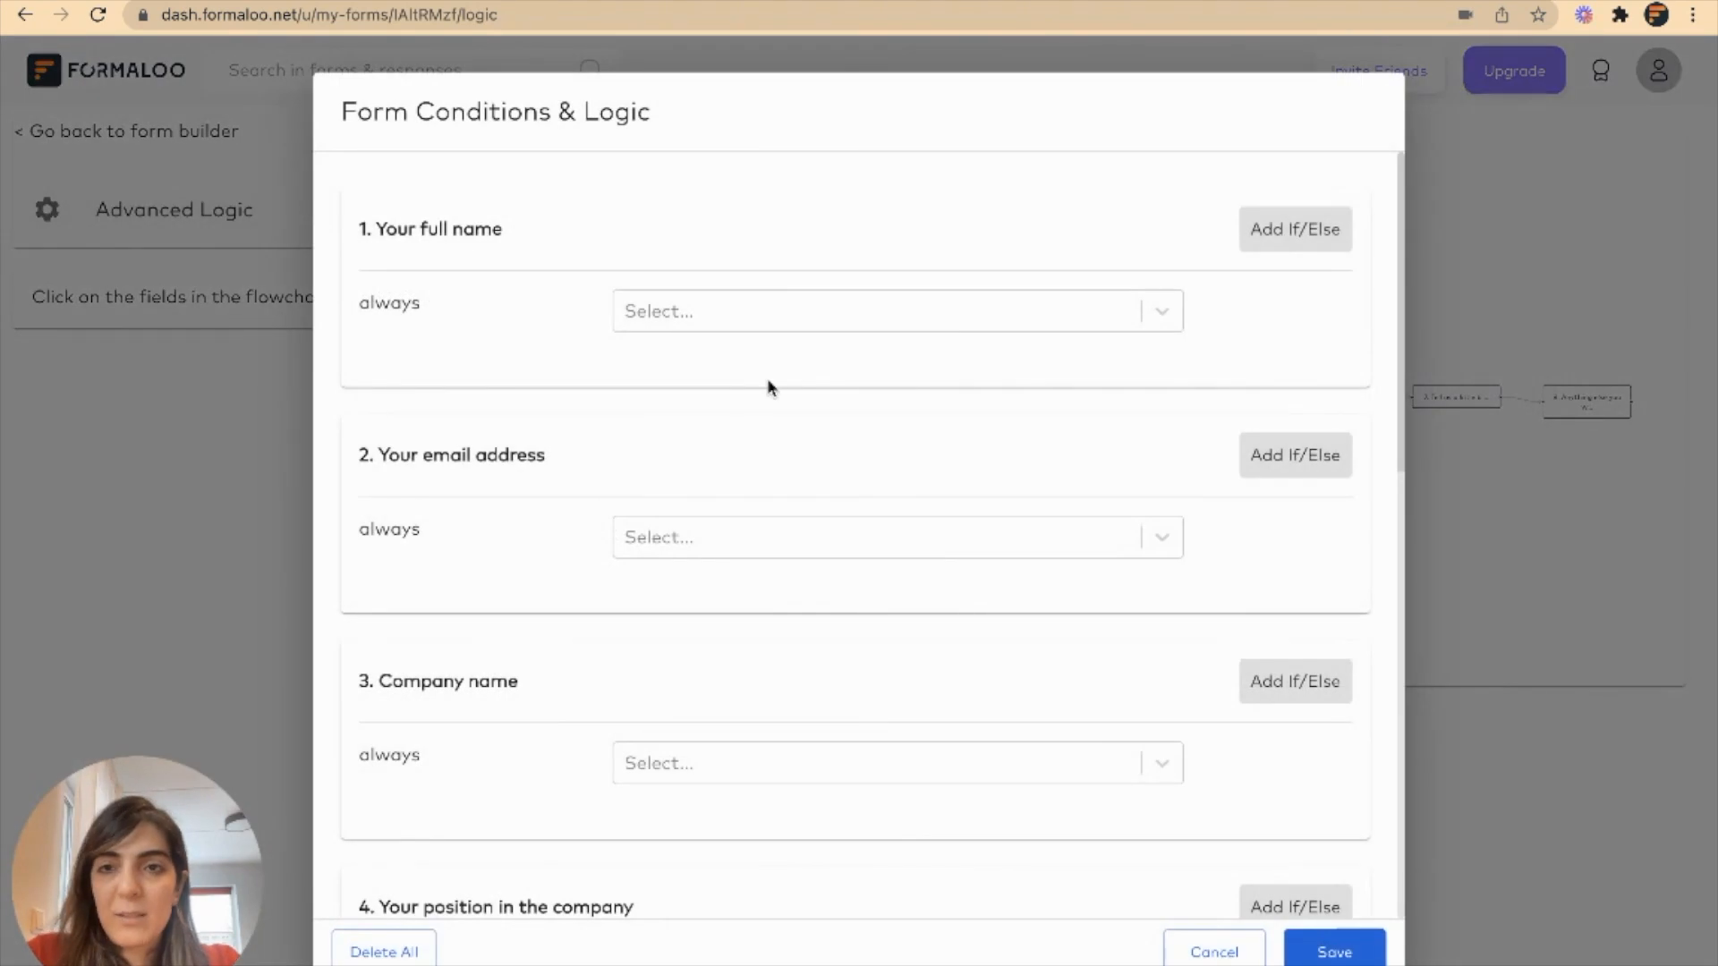
triple_click(427, 226)
click(687, 322)
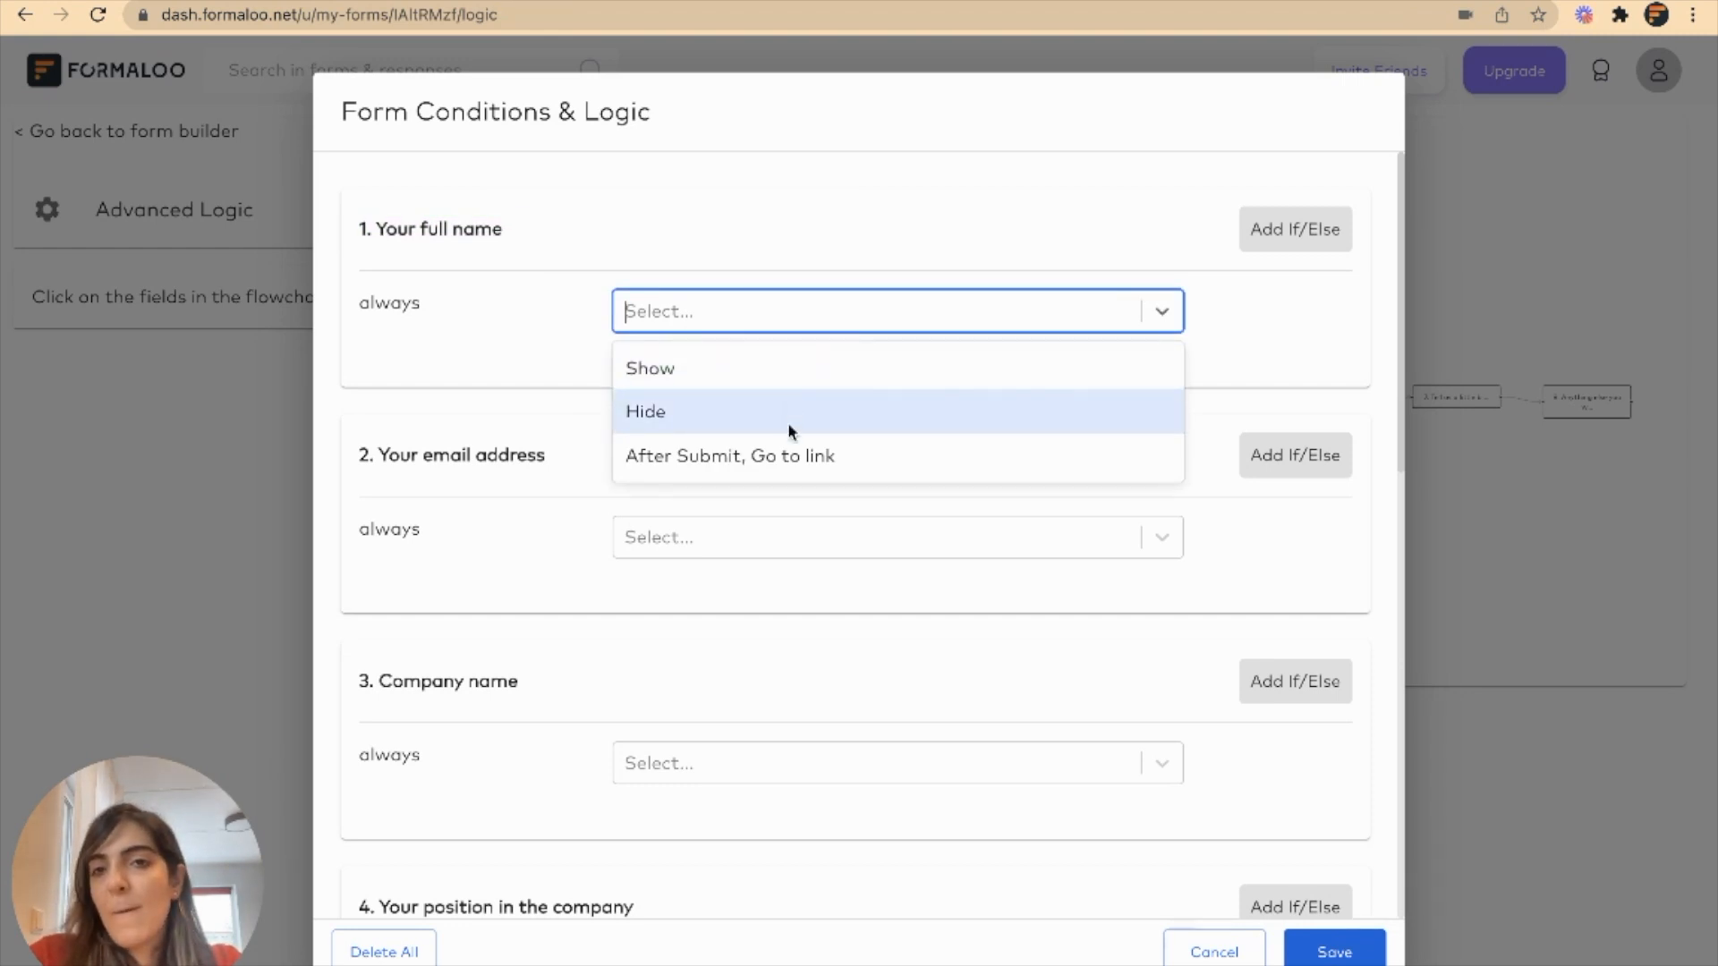
Try an if/else rule on the "Your full name" question, check its action choices and delete the rule.
click(1313, 234)
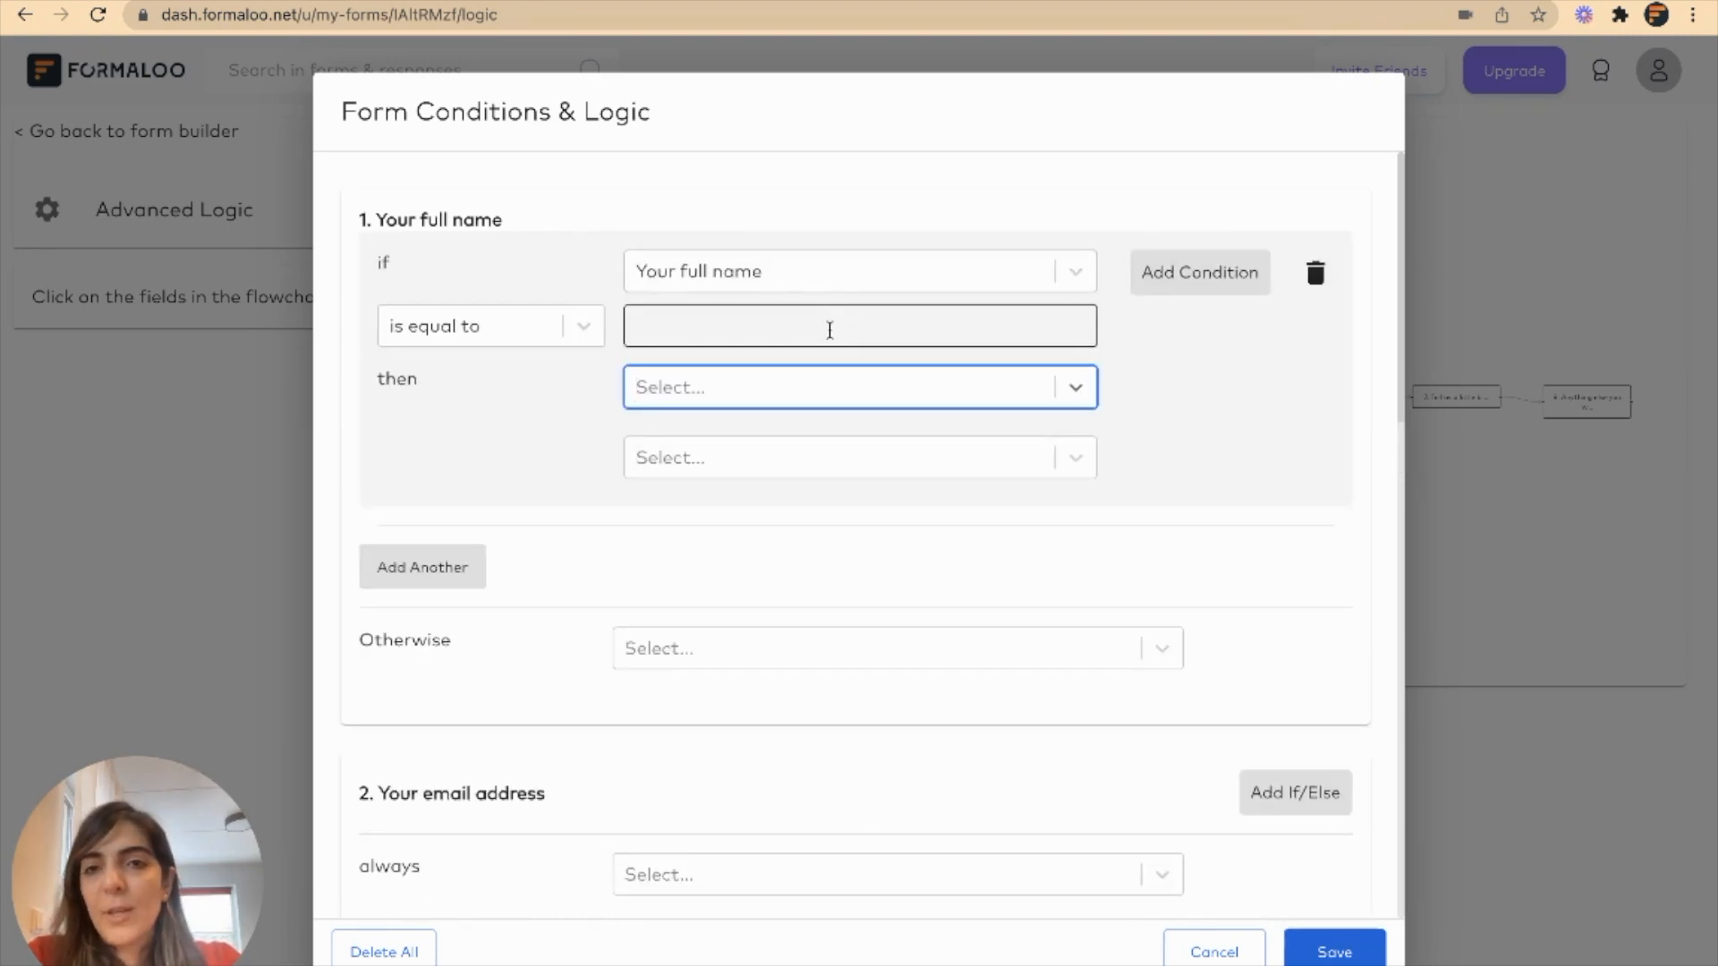
click(865, 331)
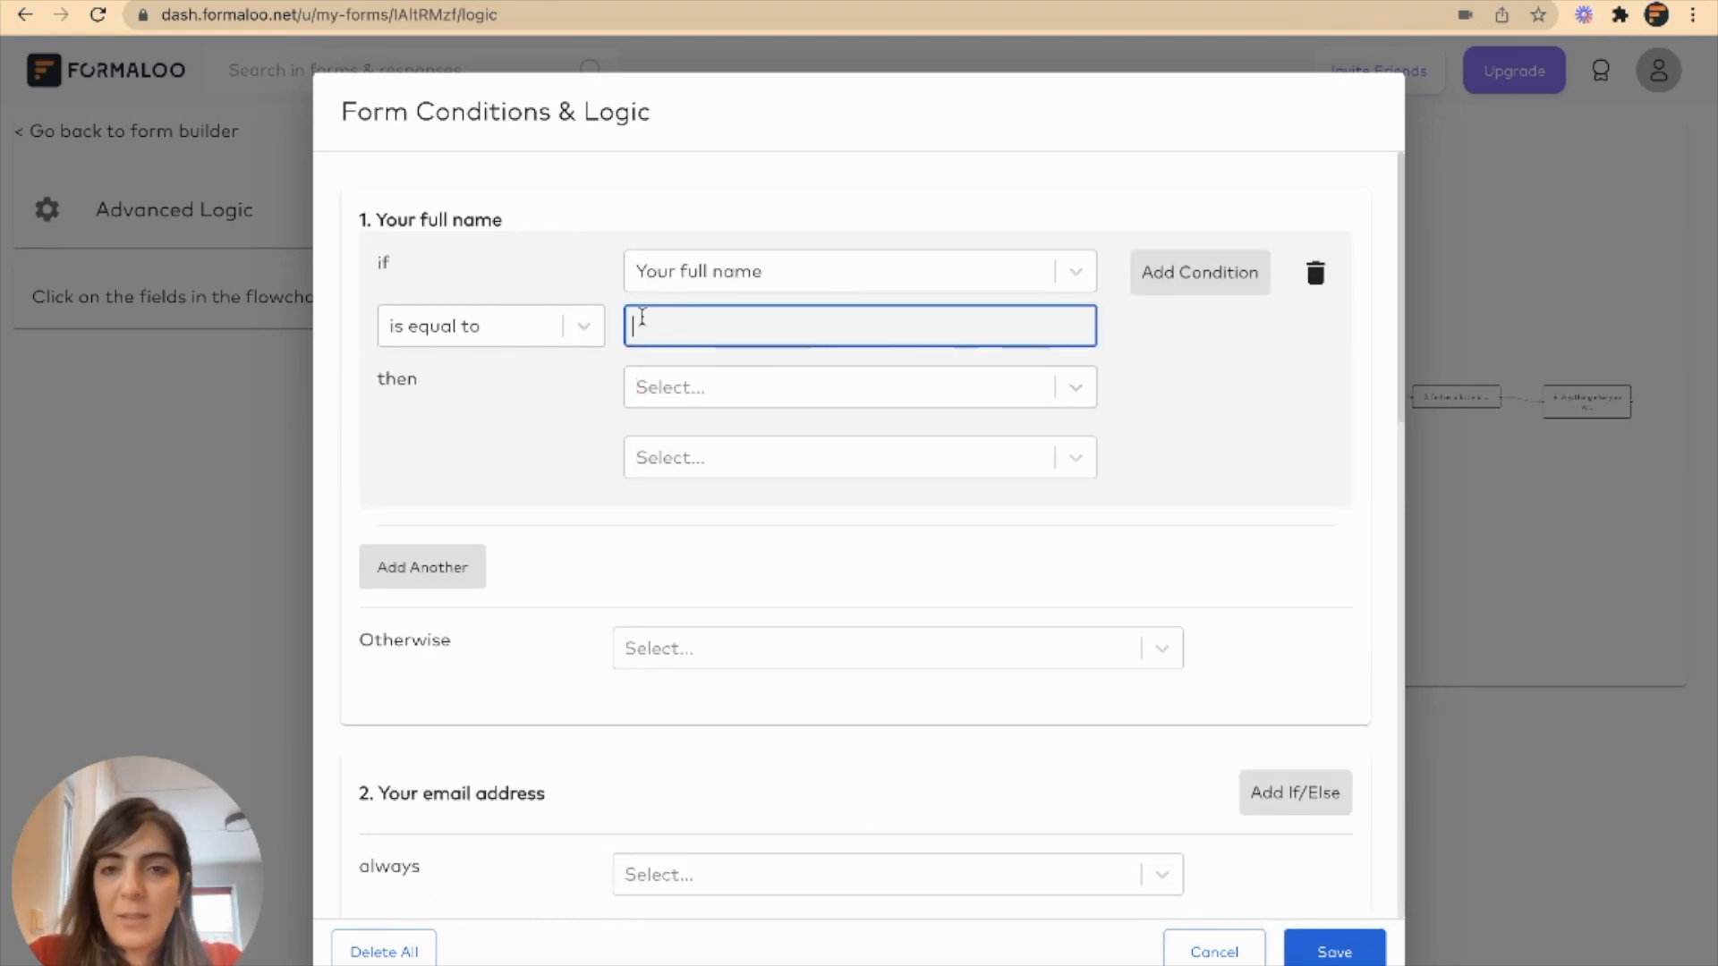
click(734, 393)
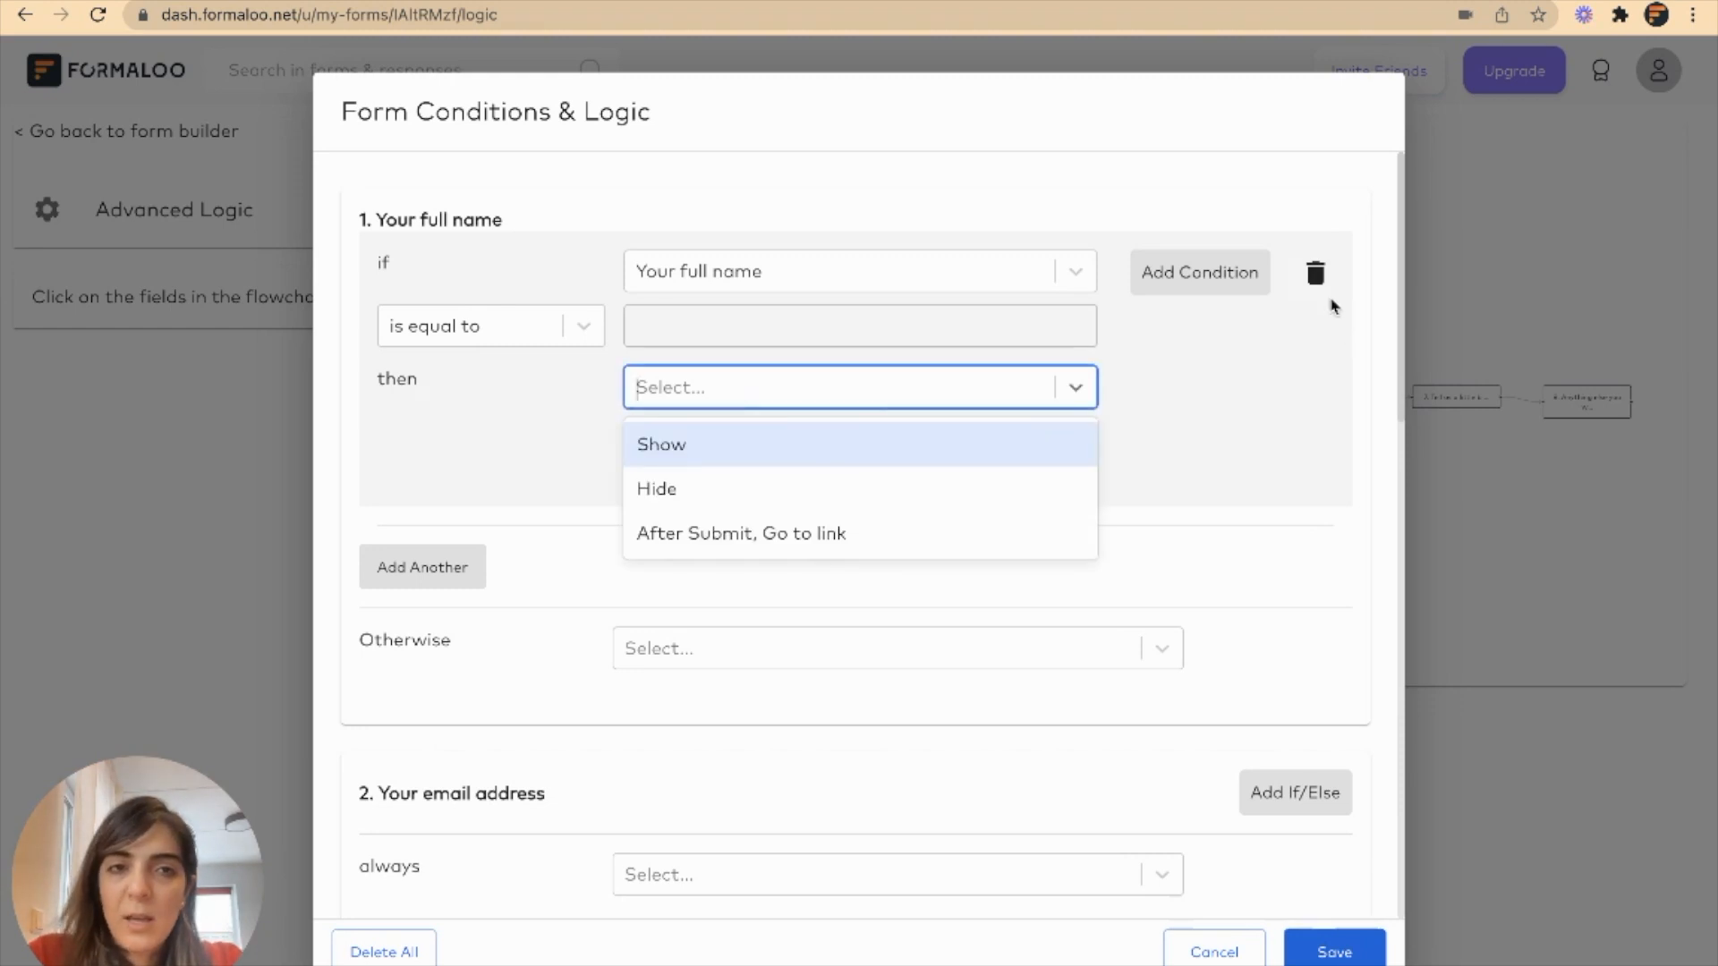
click(1315, 275)
Add an if/else rule for "Your position in the company": if it contains "marketing", use the action "After Submit, Go to link".
scroll(892, 463, down, 5)
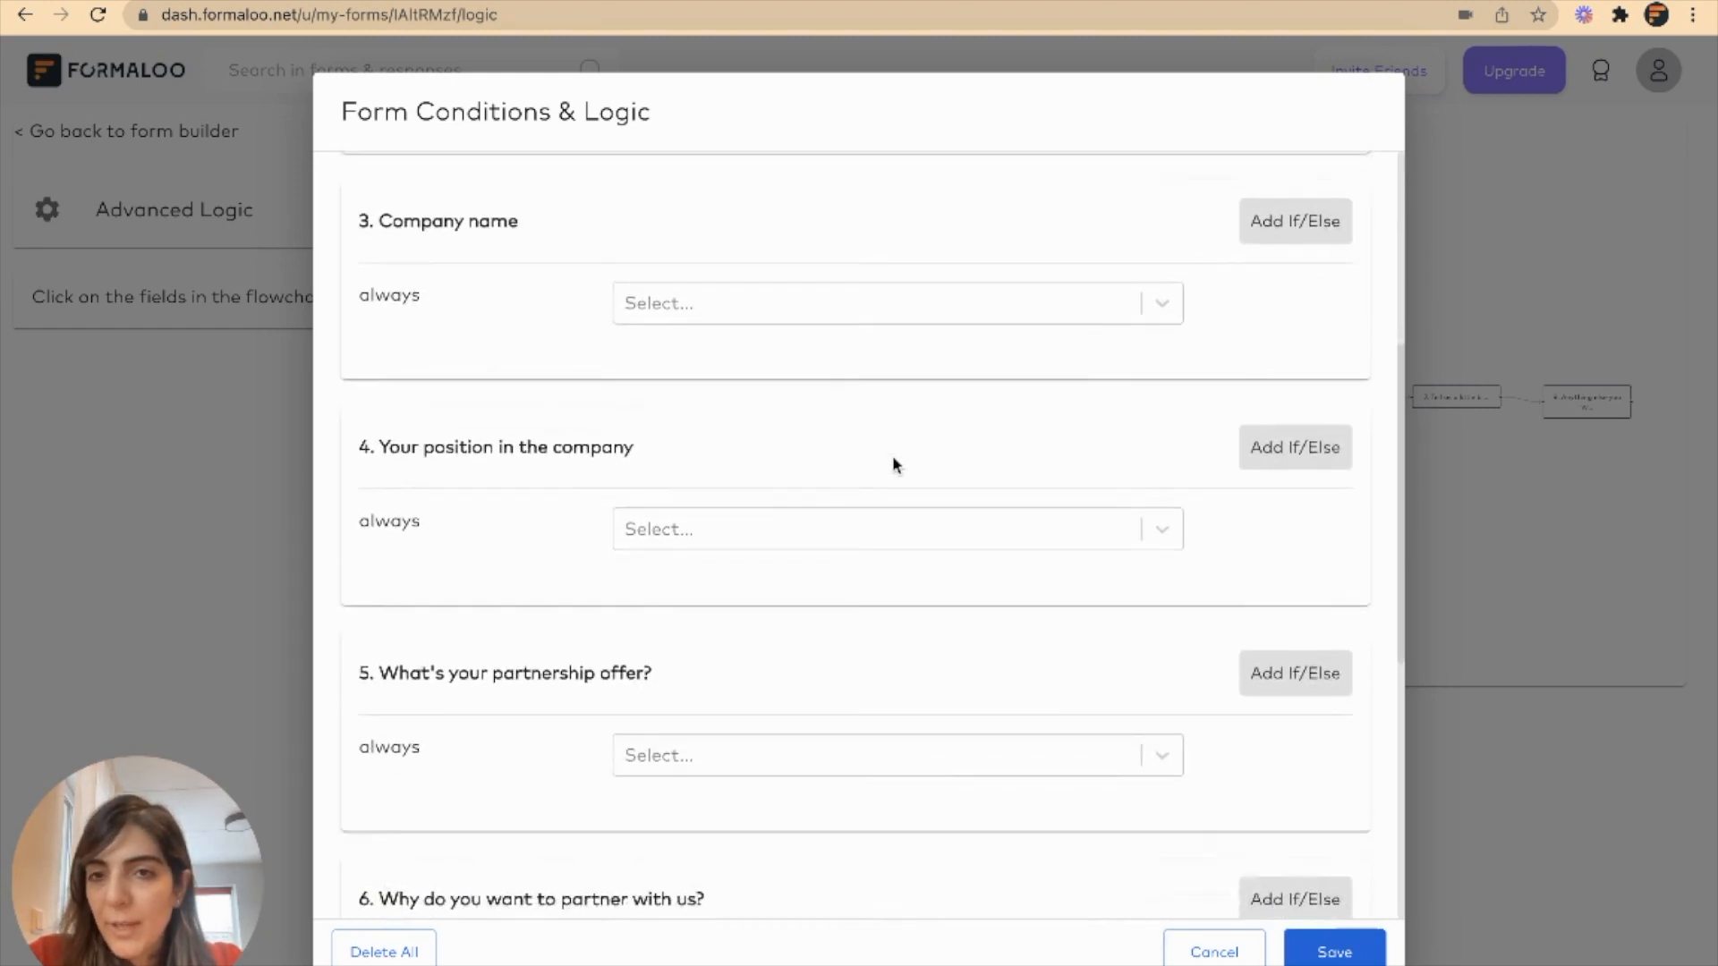
scroll(892, 460, down, 2)
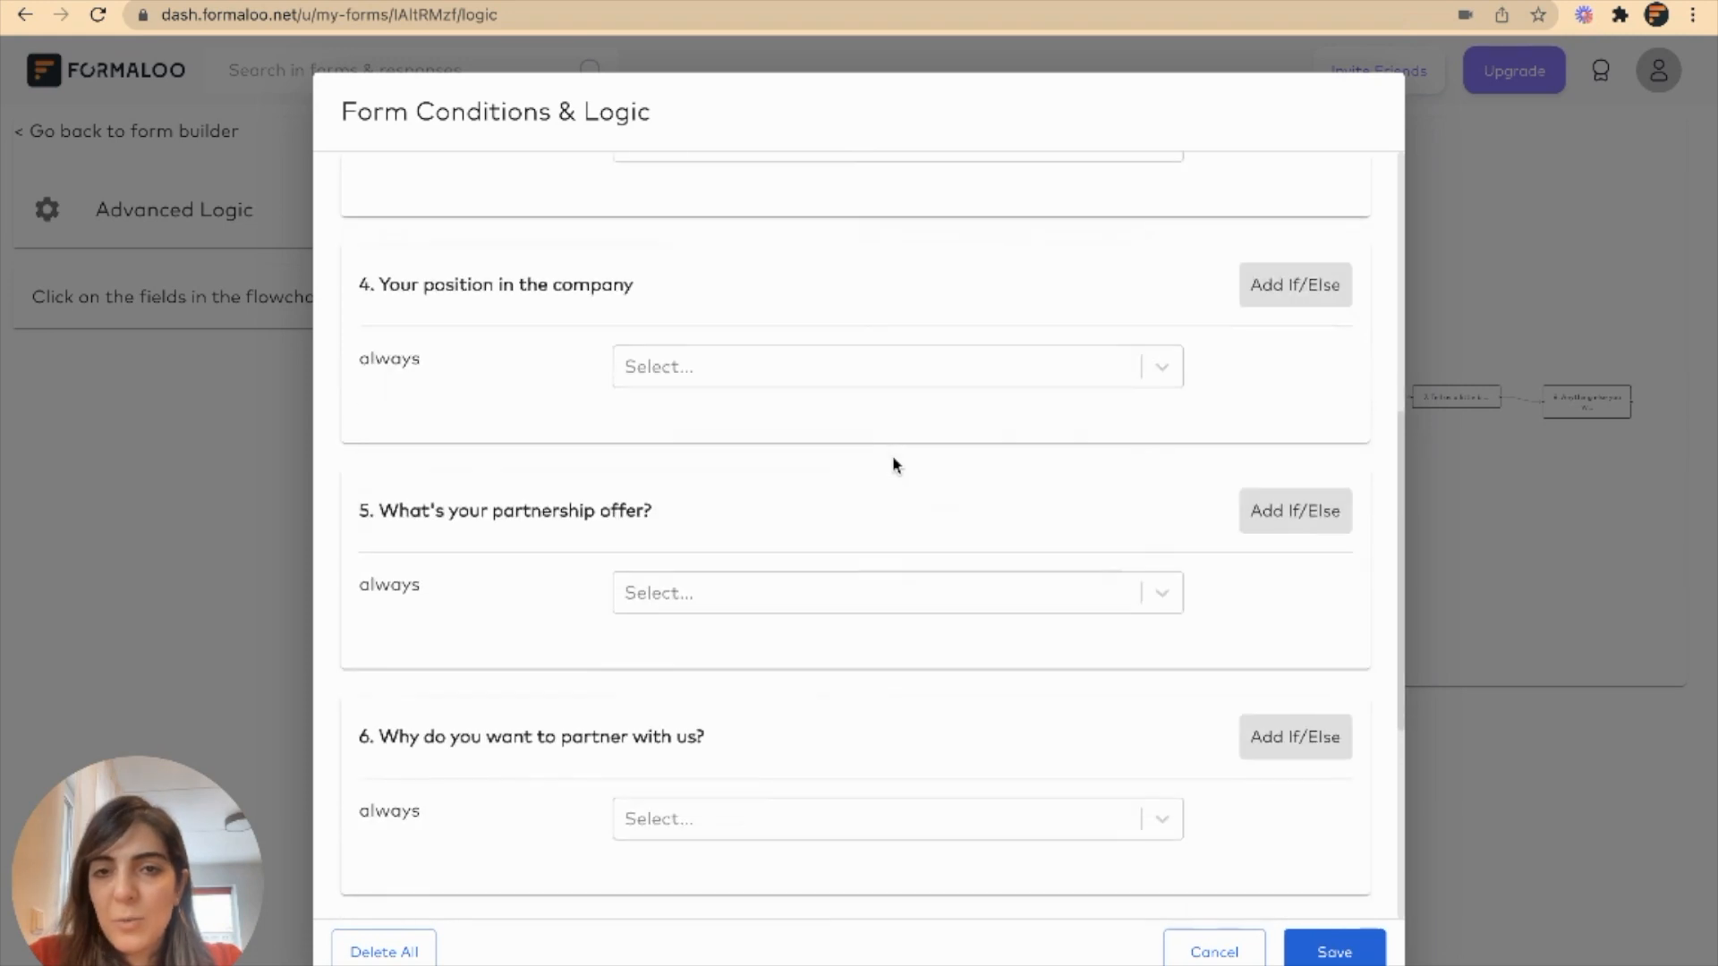
click(1297, 286)
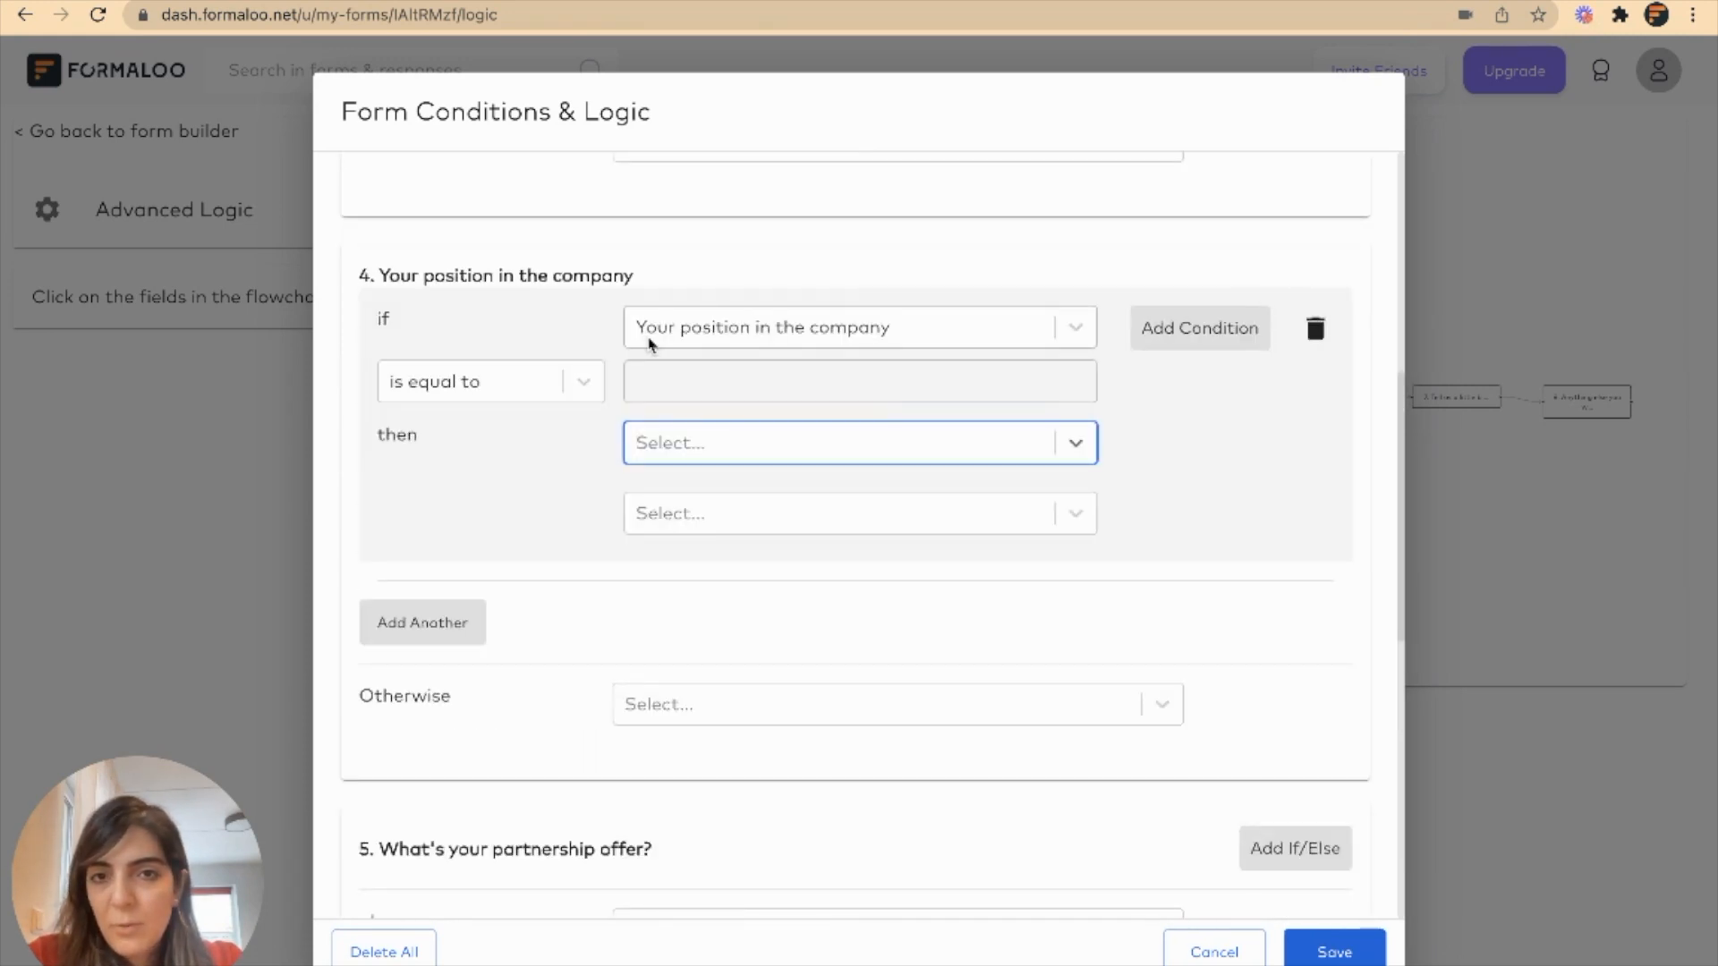
click(692, 390)
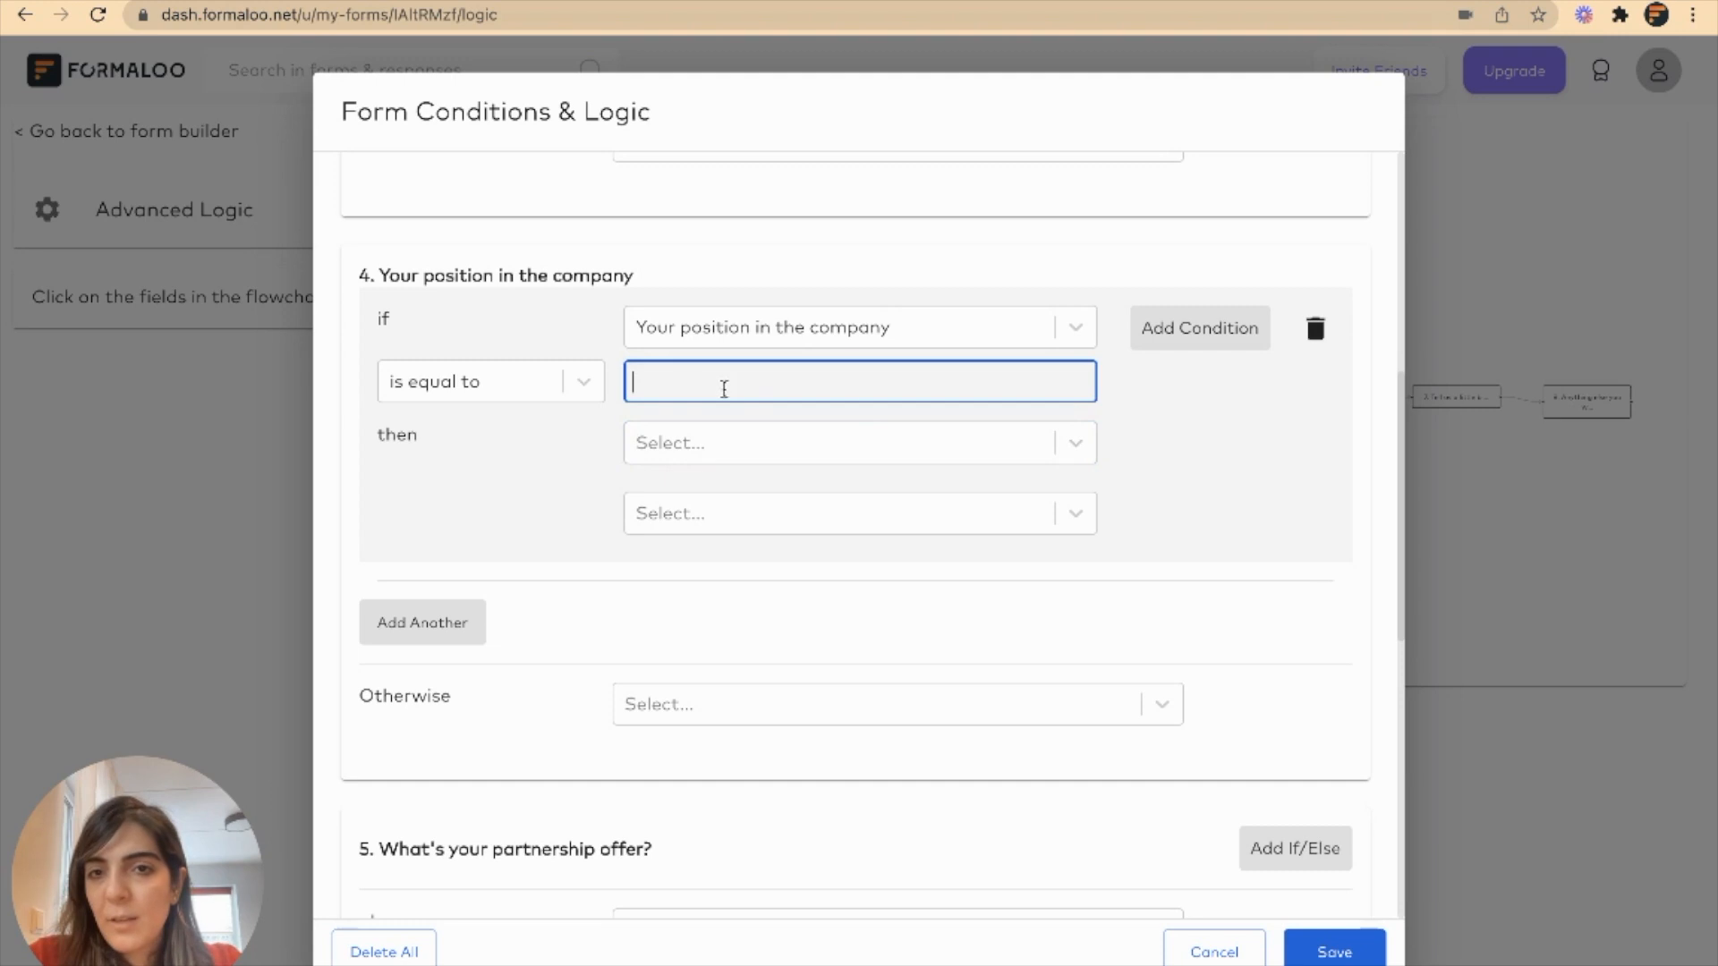
click(481, 400)
click(506, 535)
click(681, 388)
text(marketing)
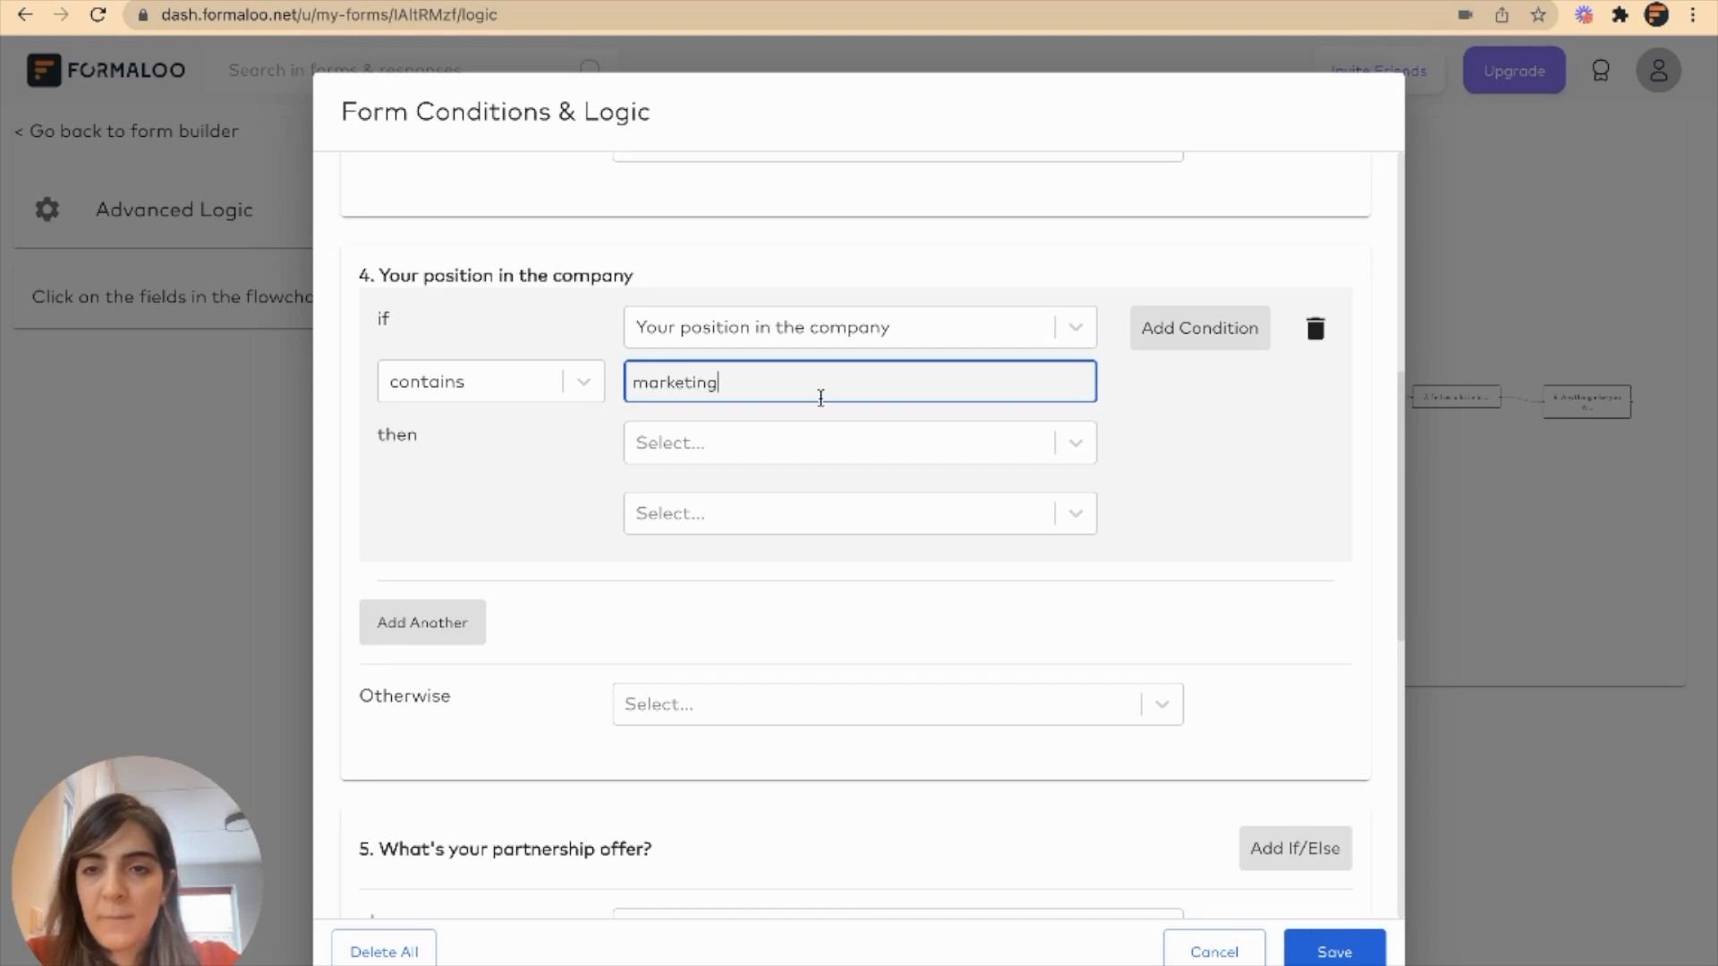
click(799, 450)
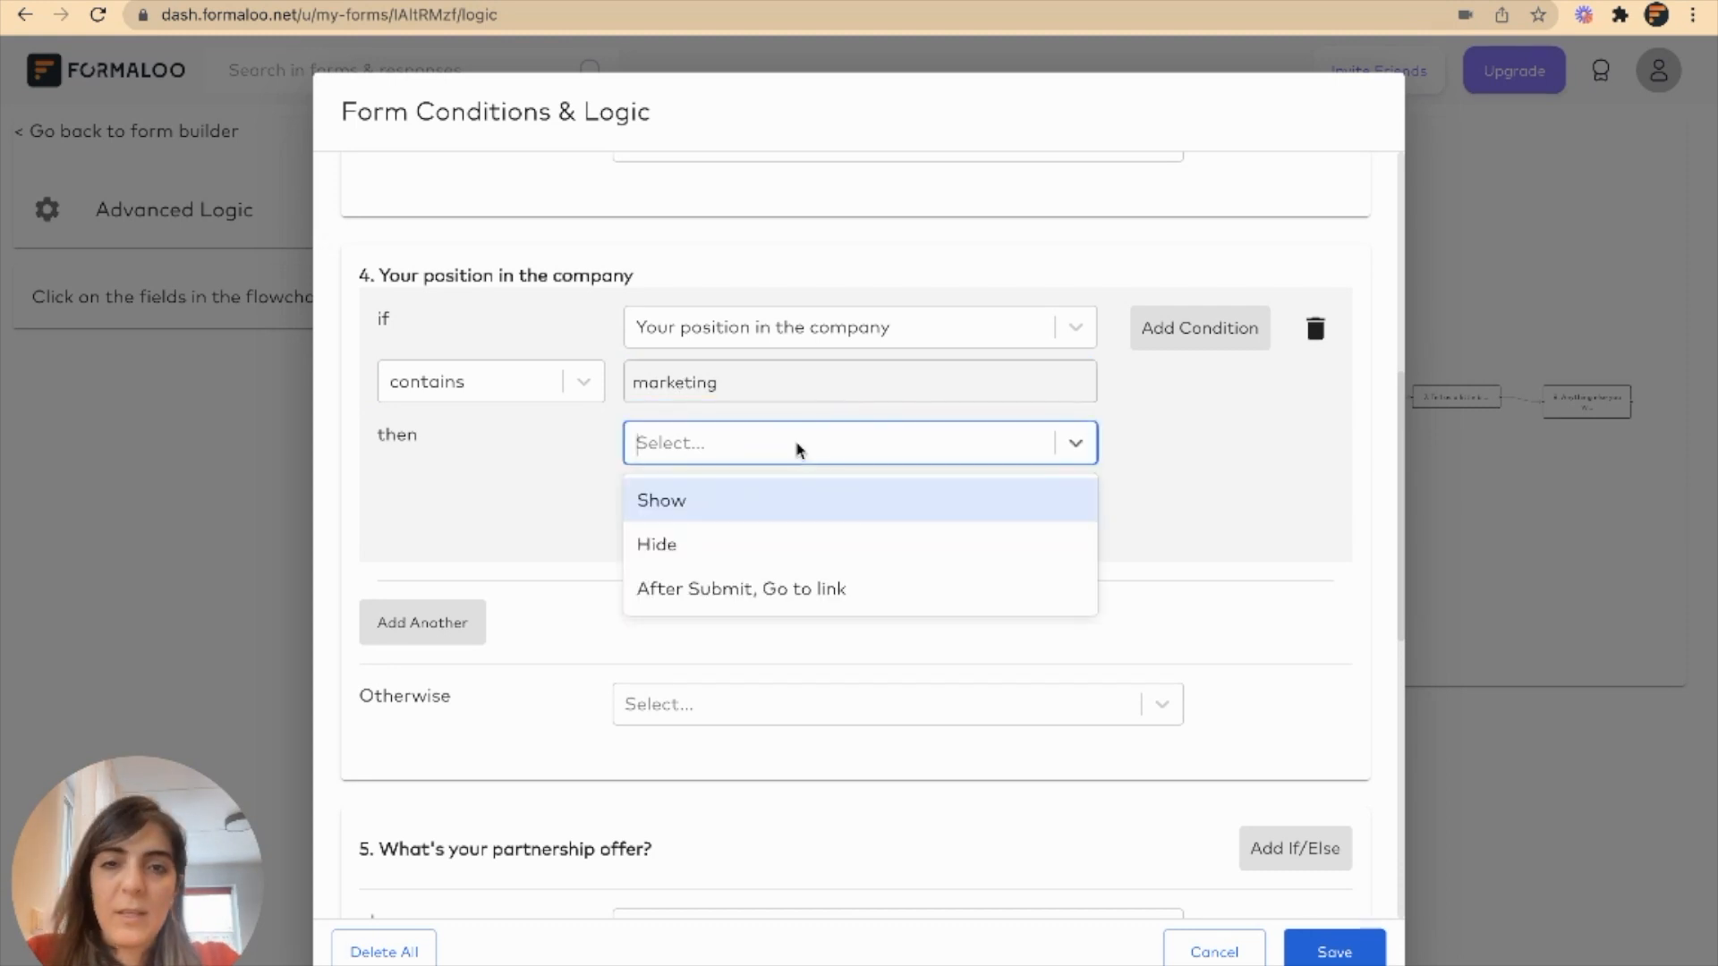
click(838, 607)
click(660, 501)
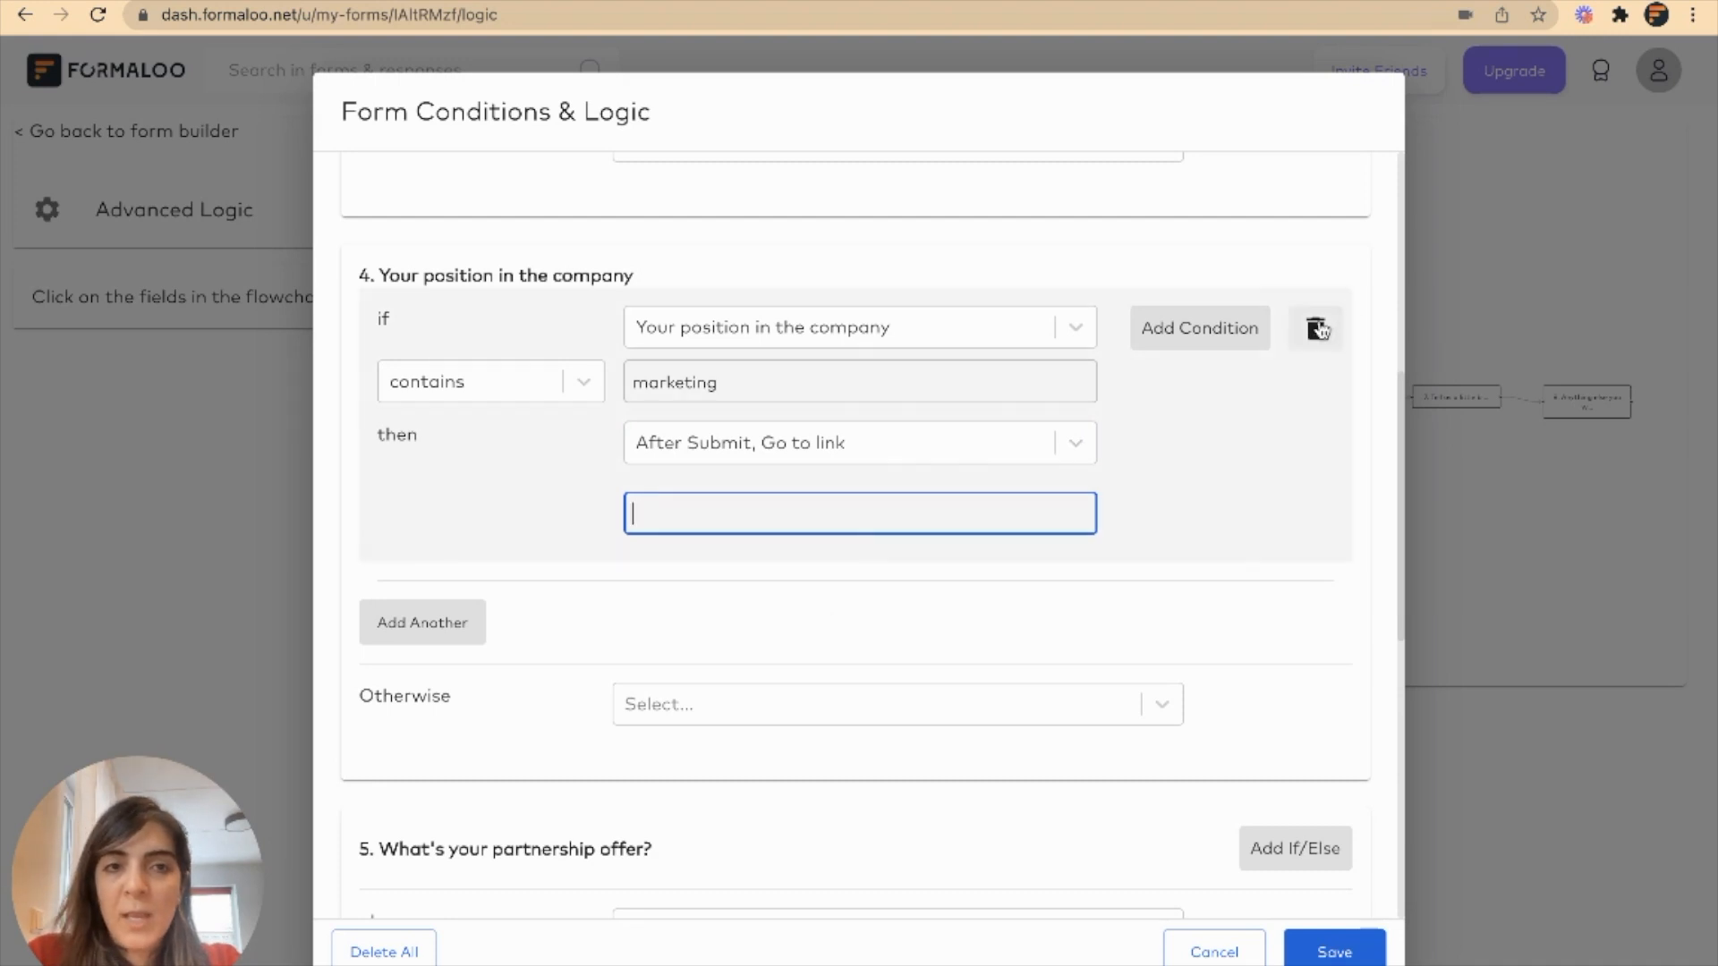
Delete the rule on "Your position in the company" and close the form logic without saving.
click(1315, 329)
scroll(861, 523, down, 5)
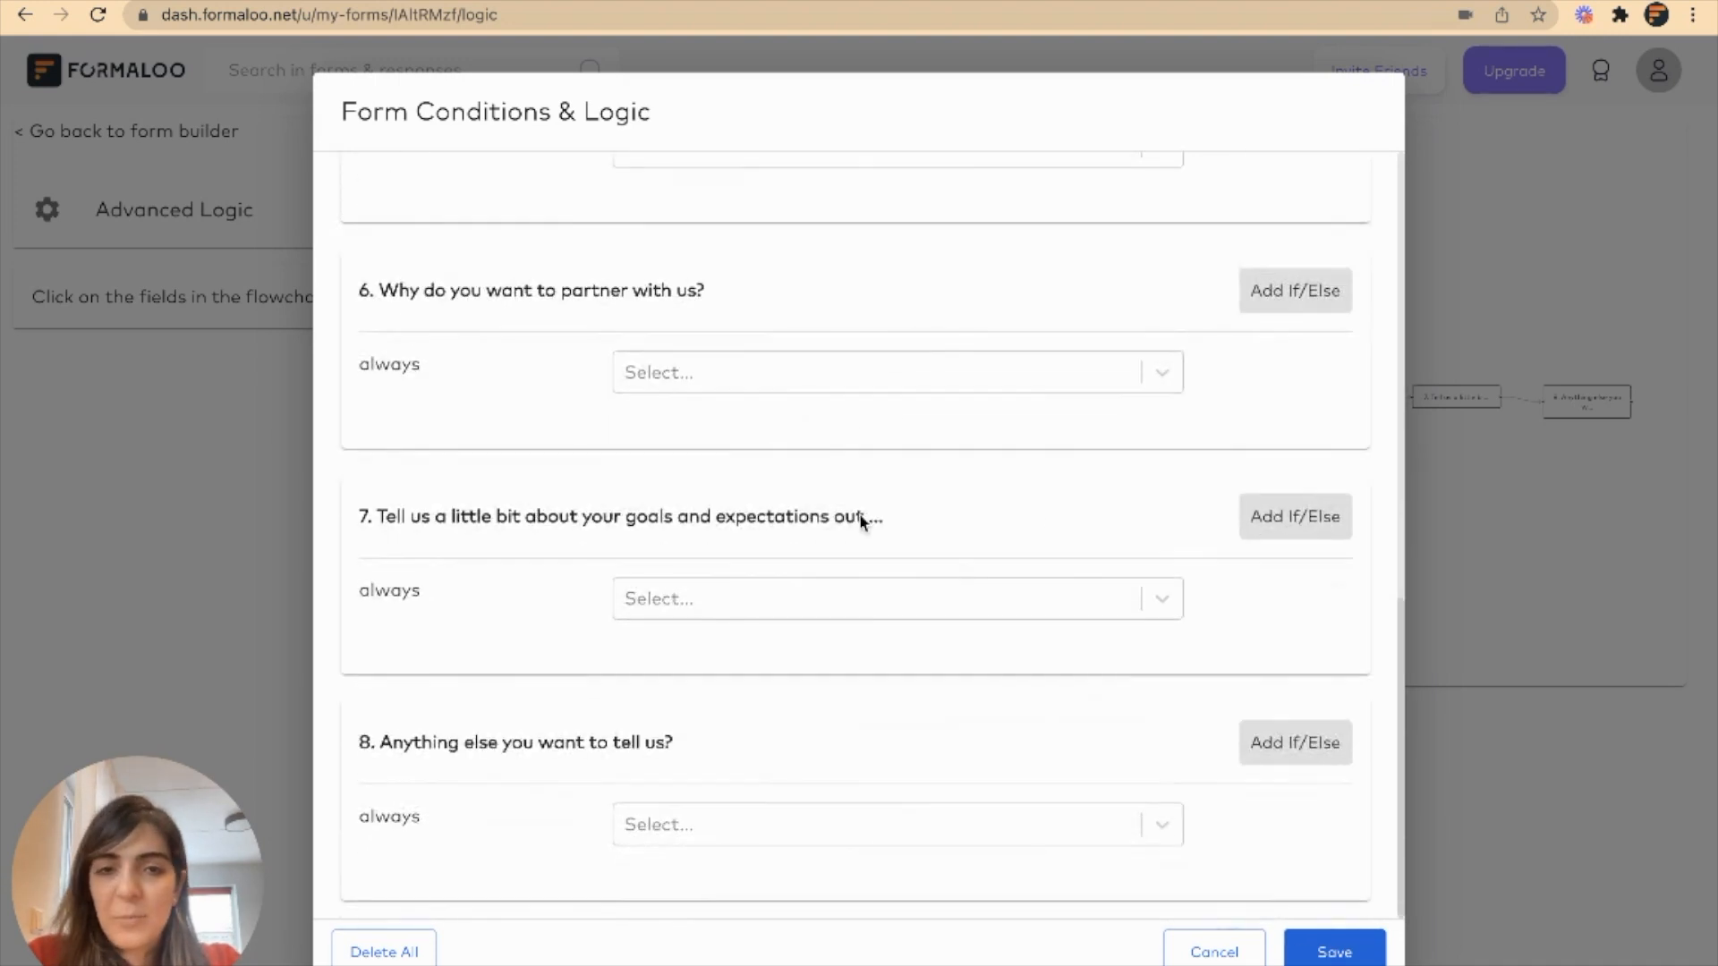
click(1213, 949)
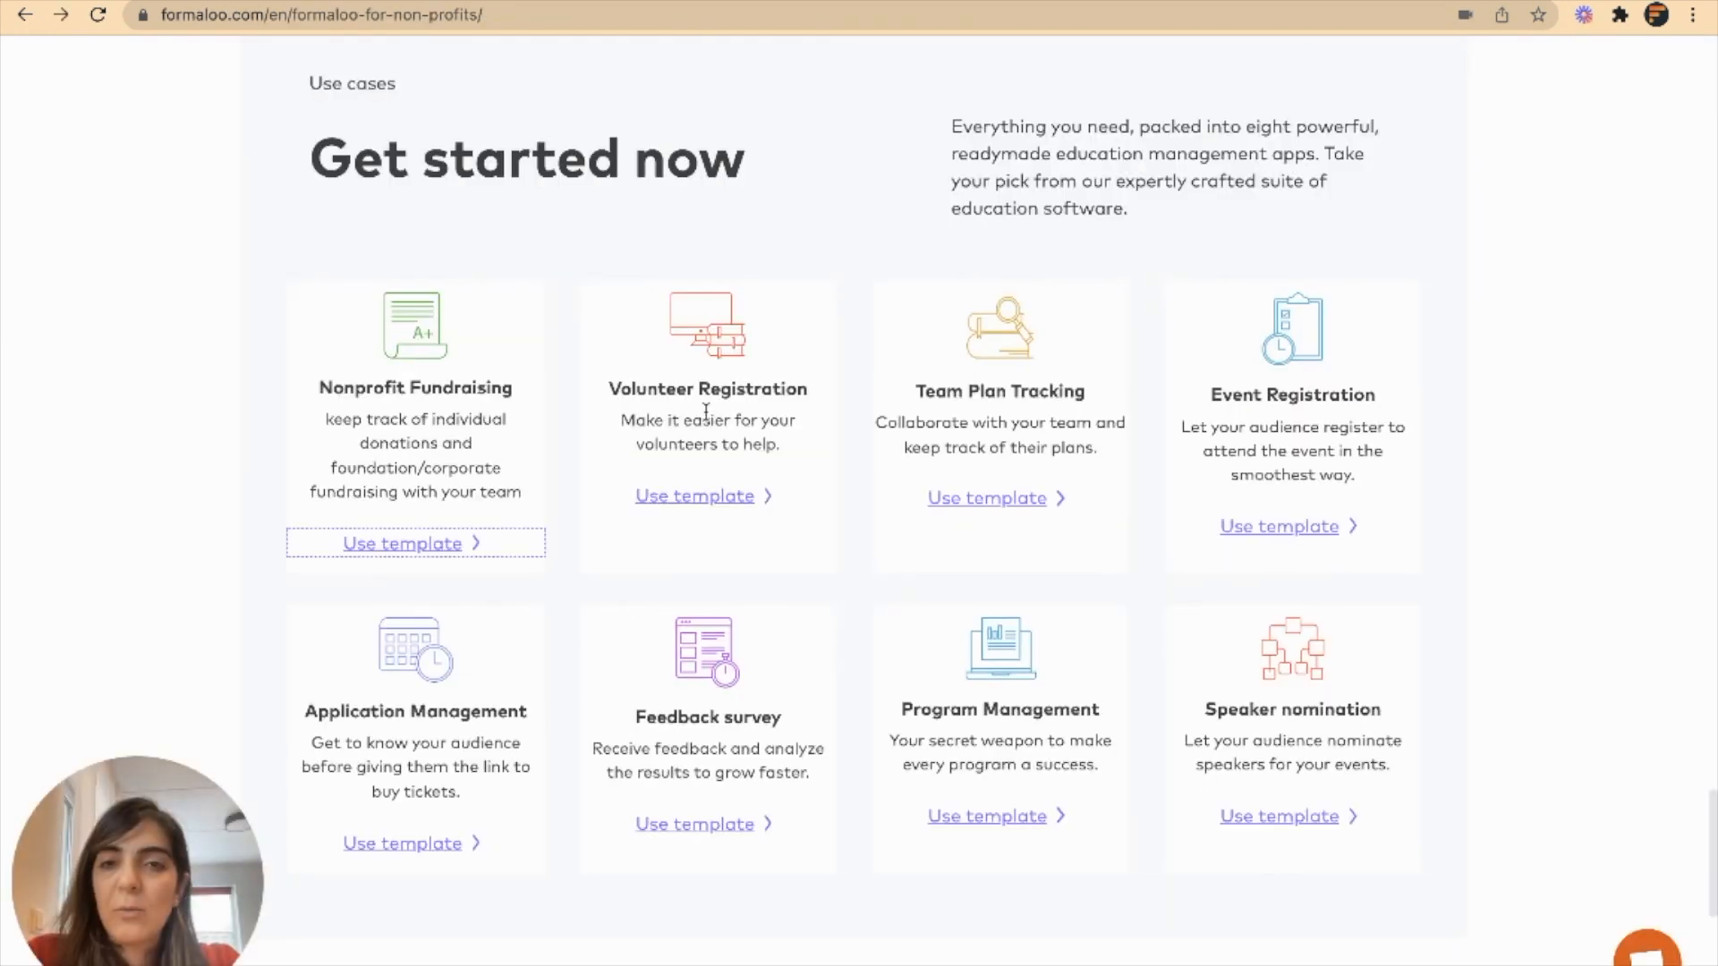
Create a form from the Volunteer Registration template listed on Formaloo's non-profit use cases page.
click(709, 394)
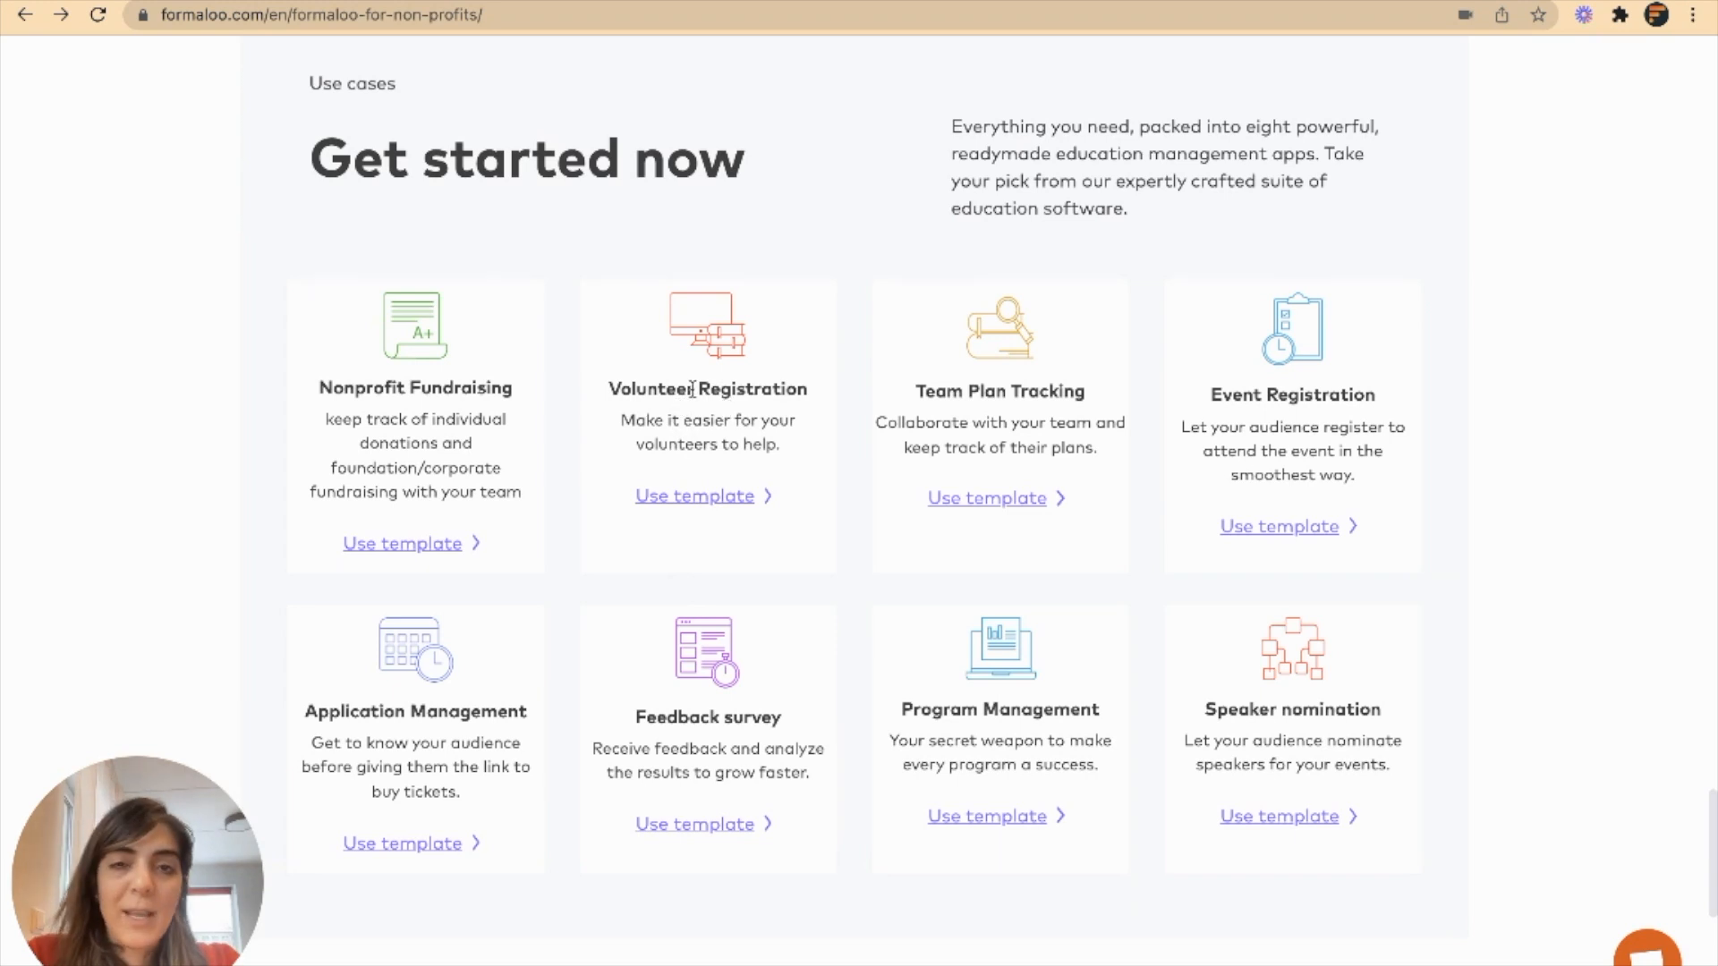
click(711, 499)
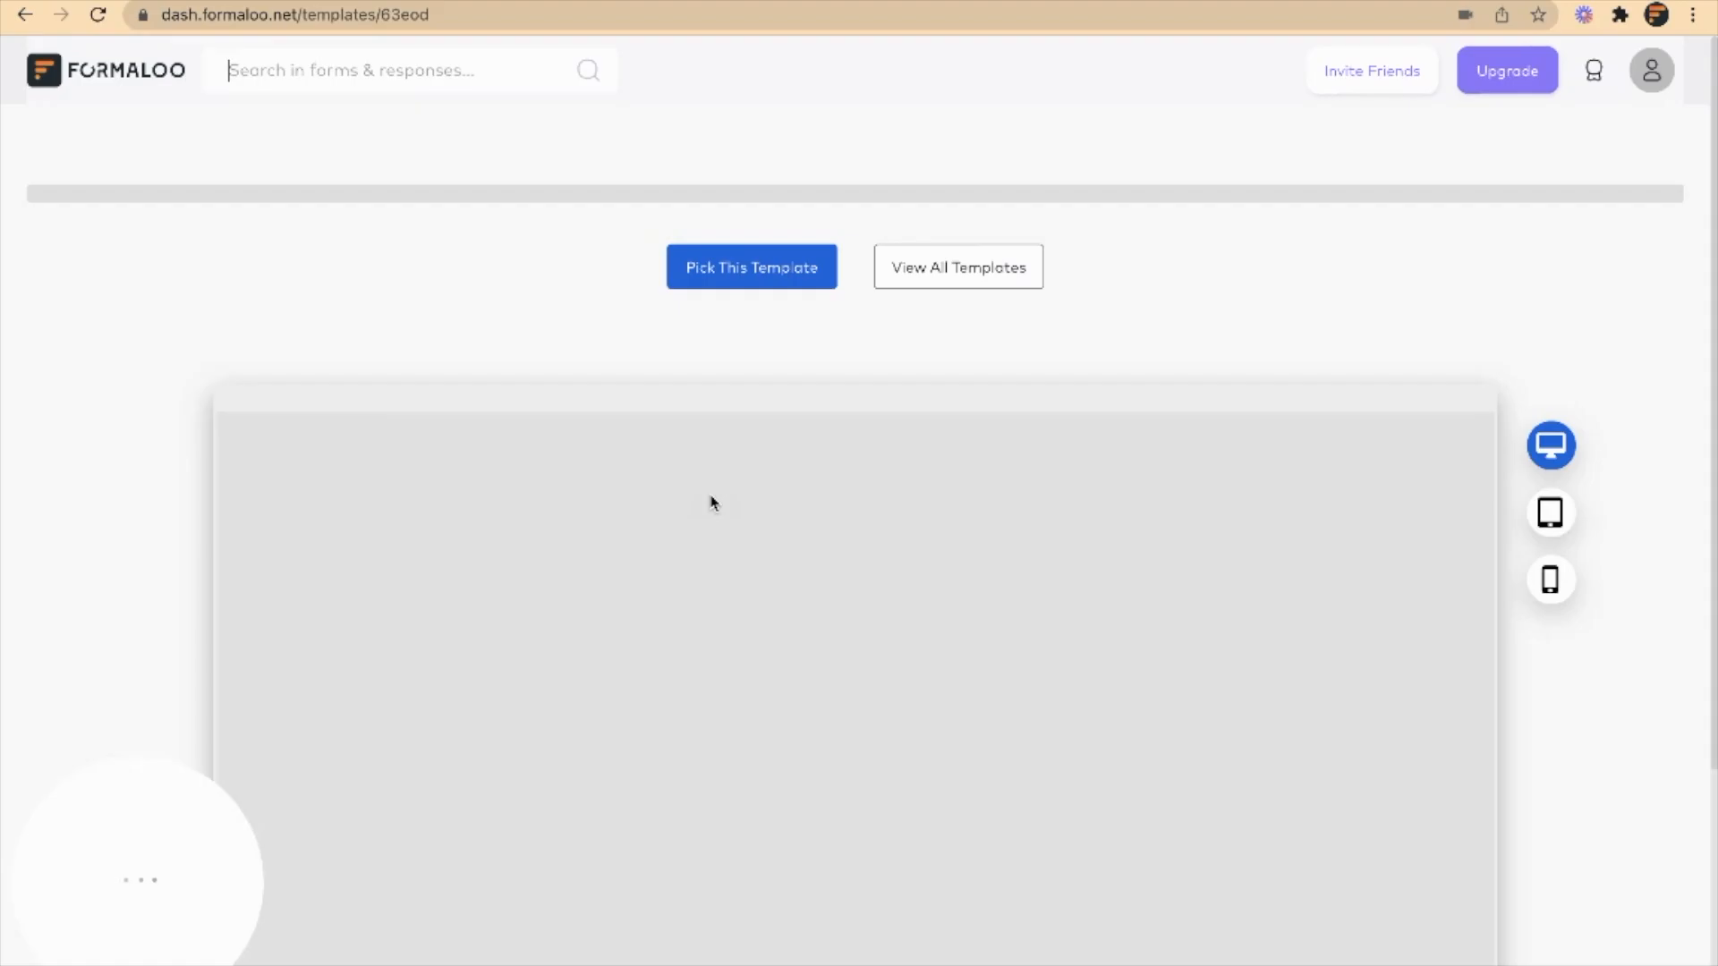
key(alt+Left)
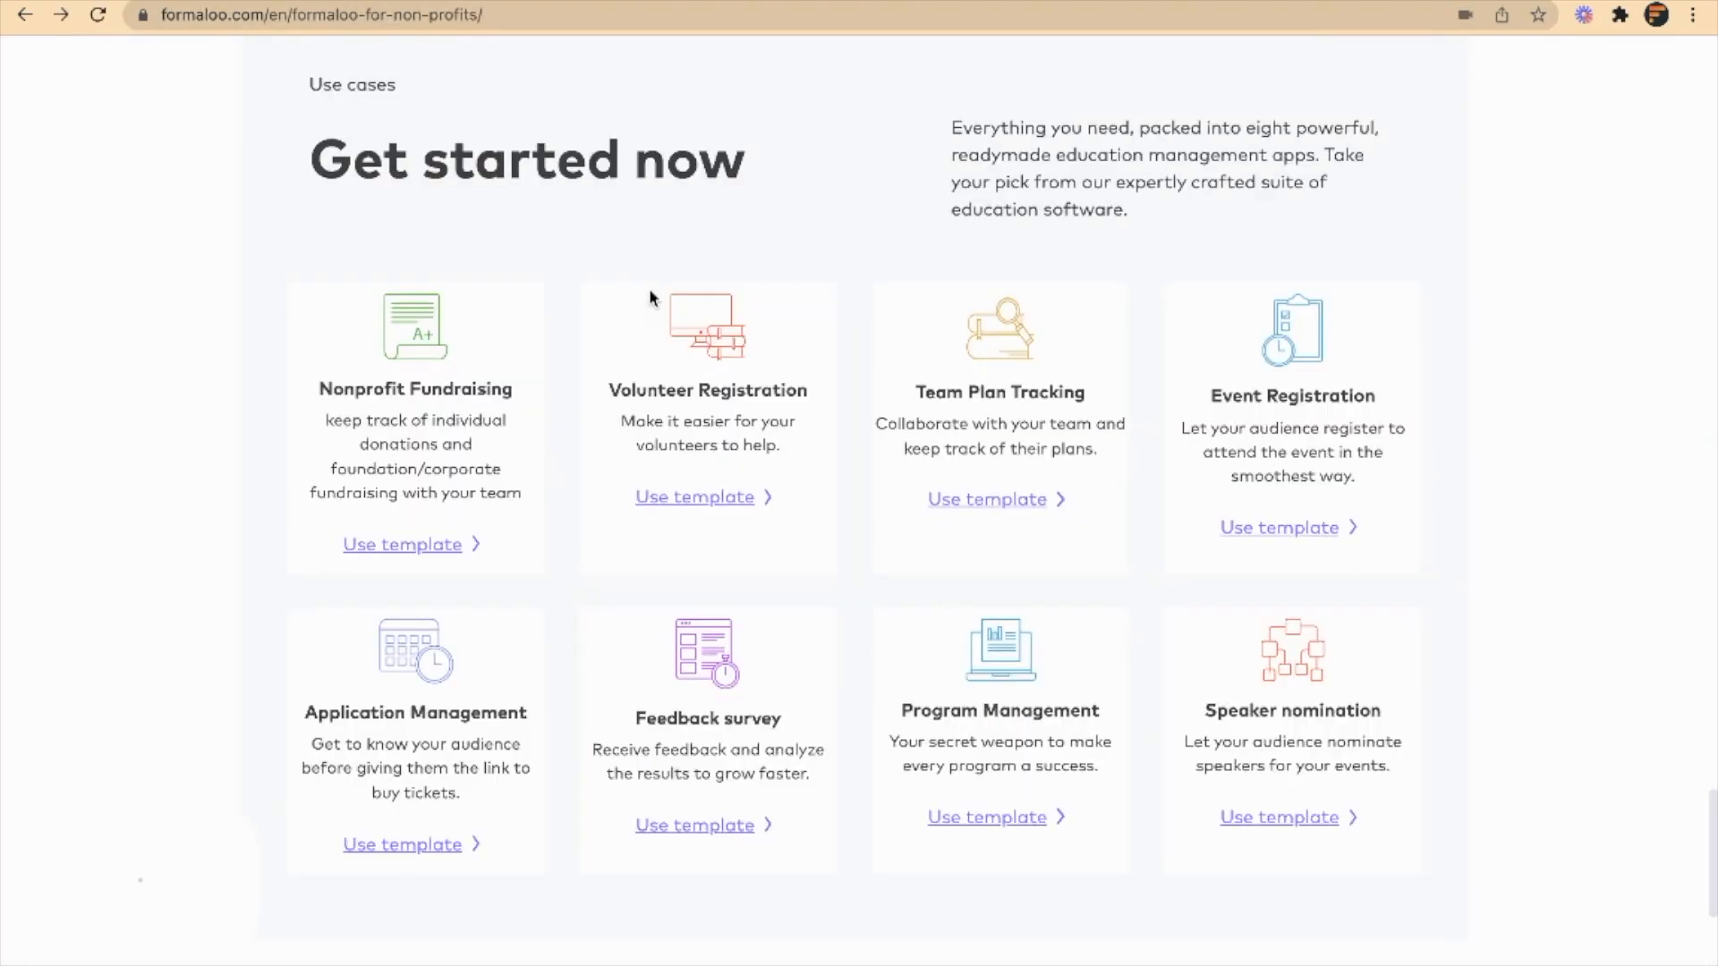
click(721, 498)
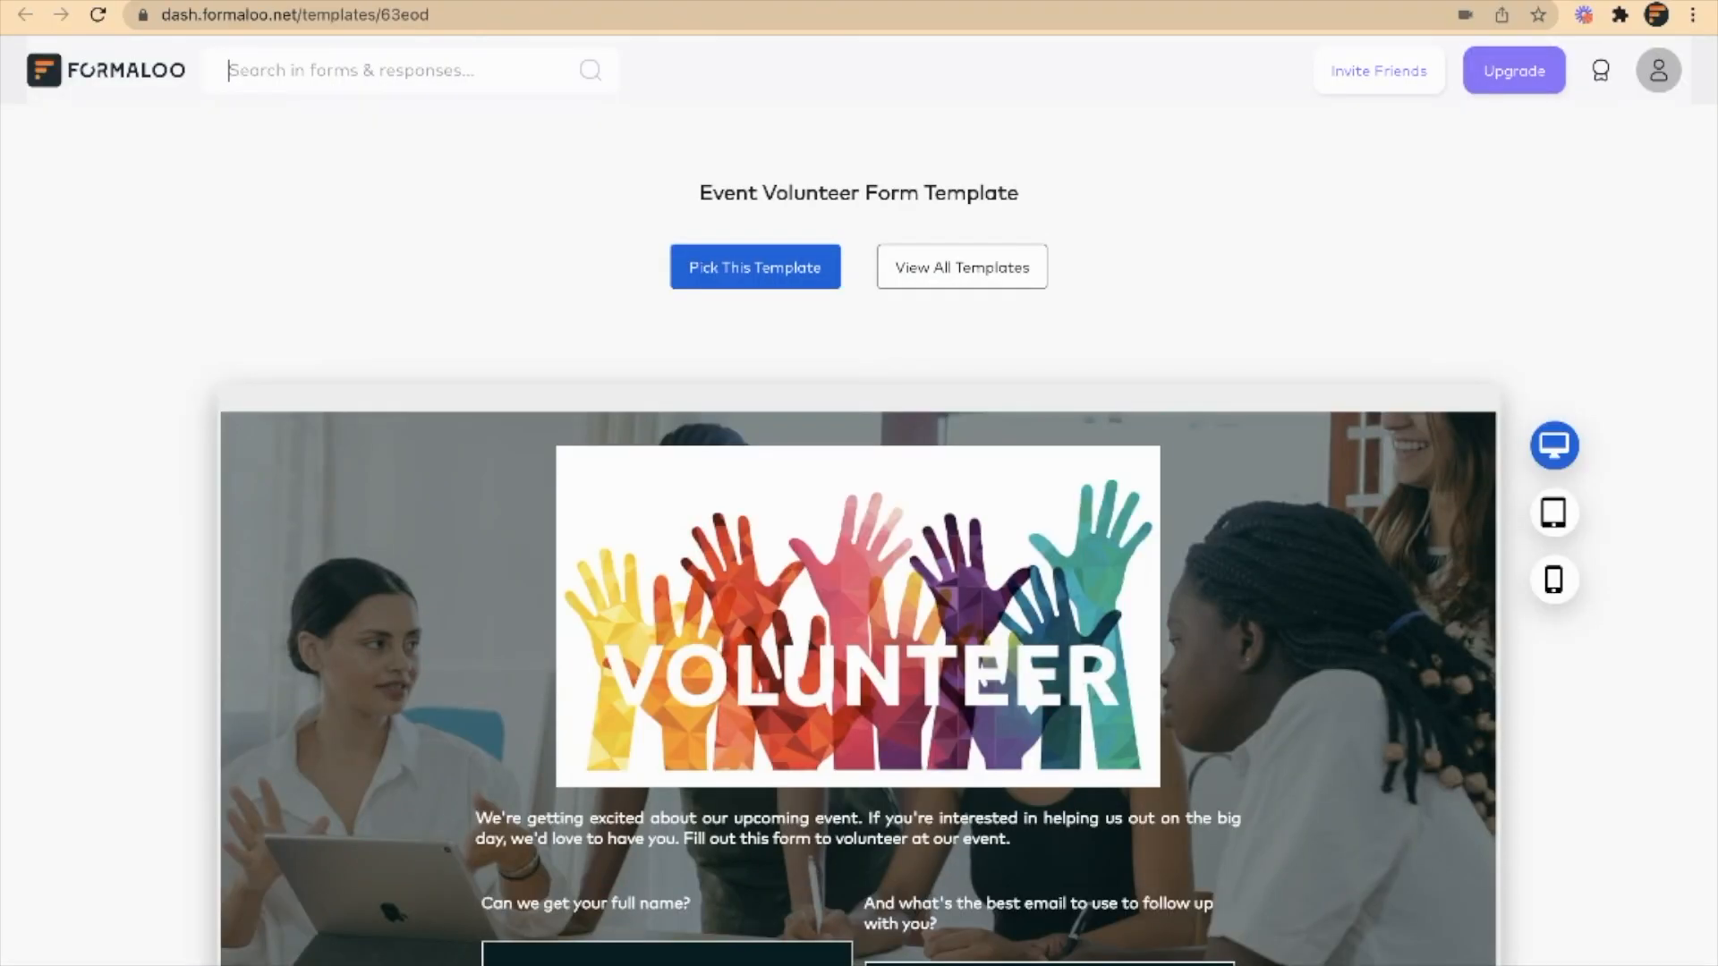
click(767, 269)
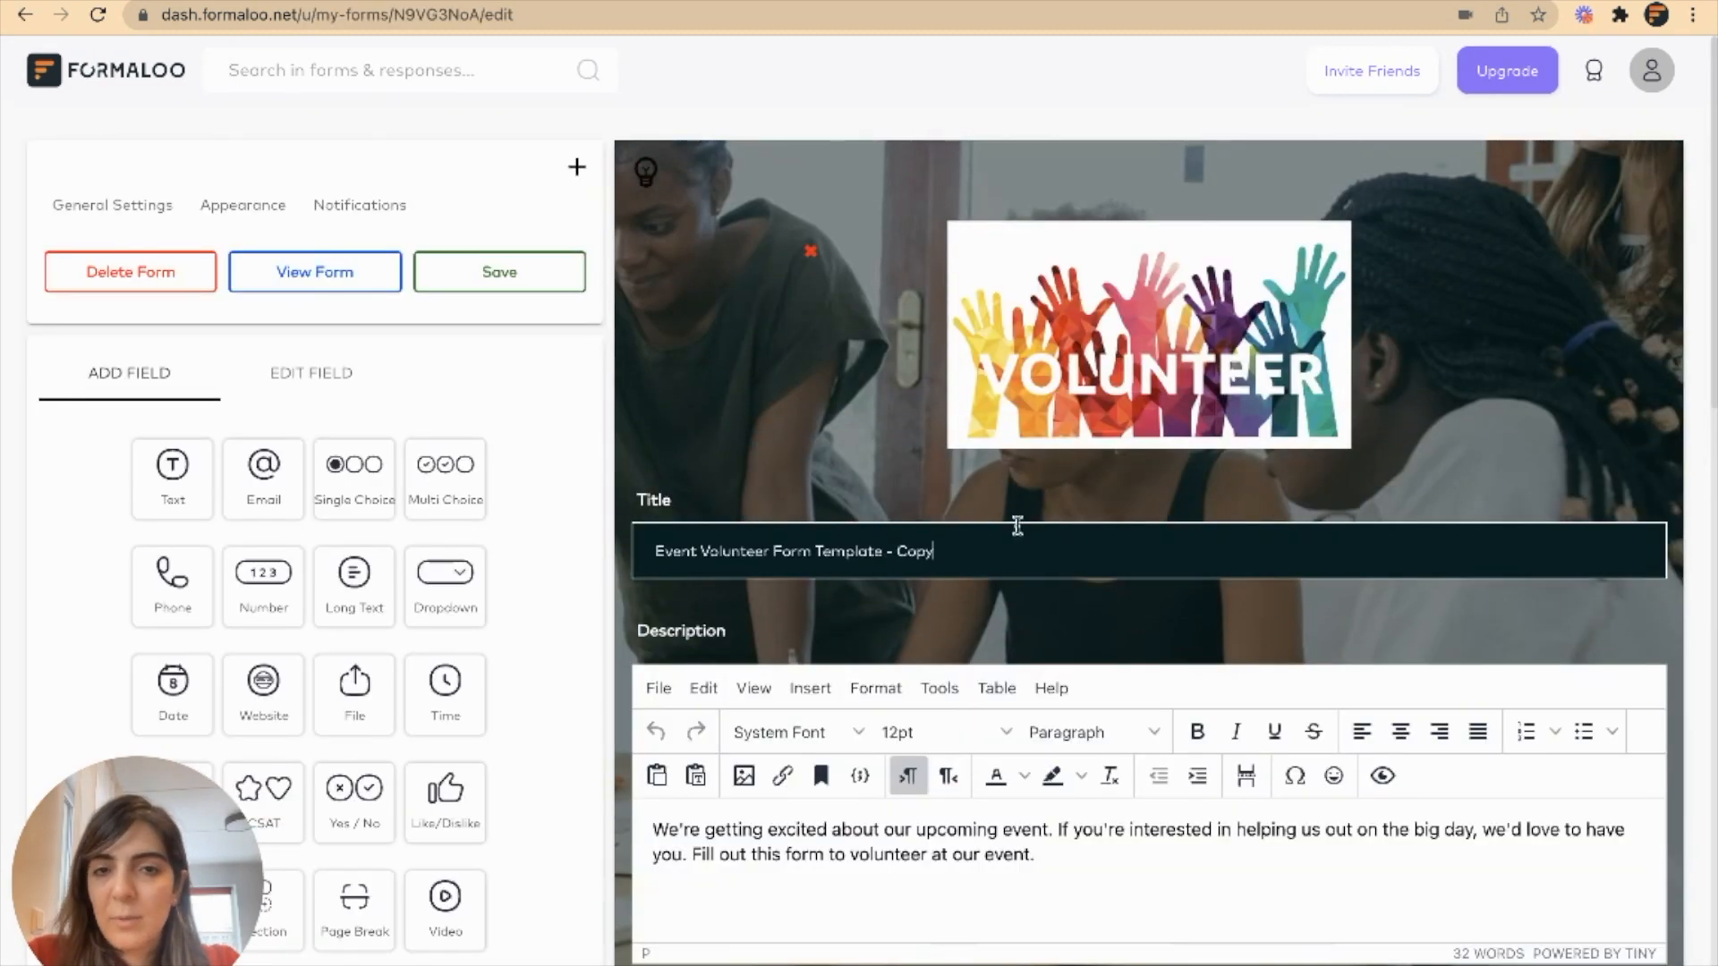
Shorten the new form's title to "Event Volunteer Form", save it and open the published form.
drag(941, 550, 806, 545)
key(BackSpace)
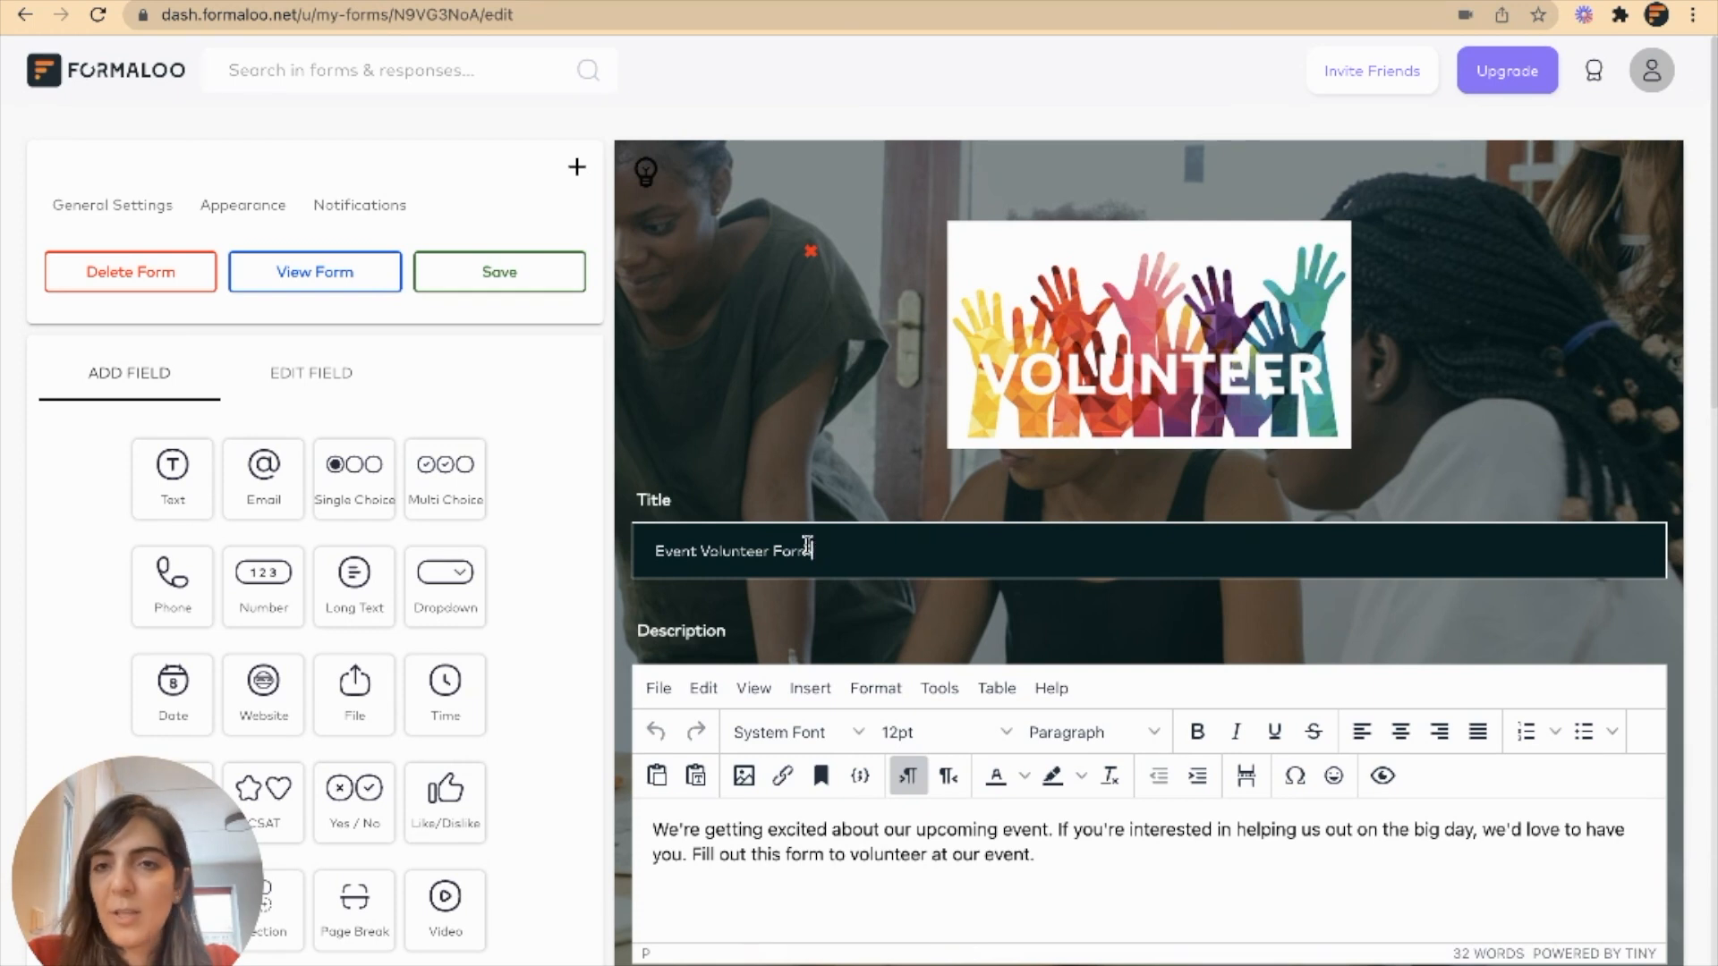
click(454, 278)
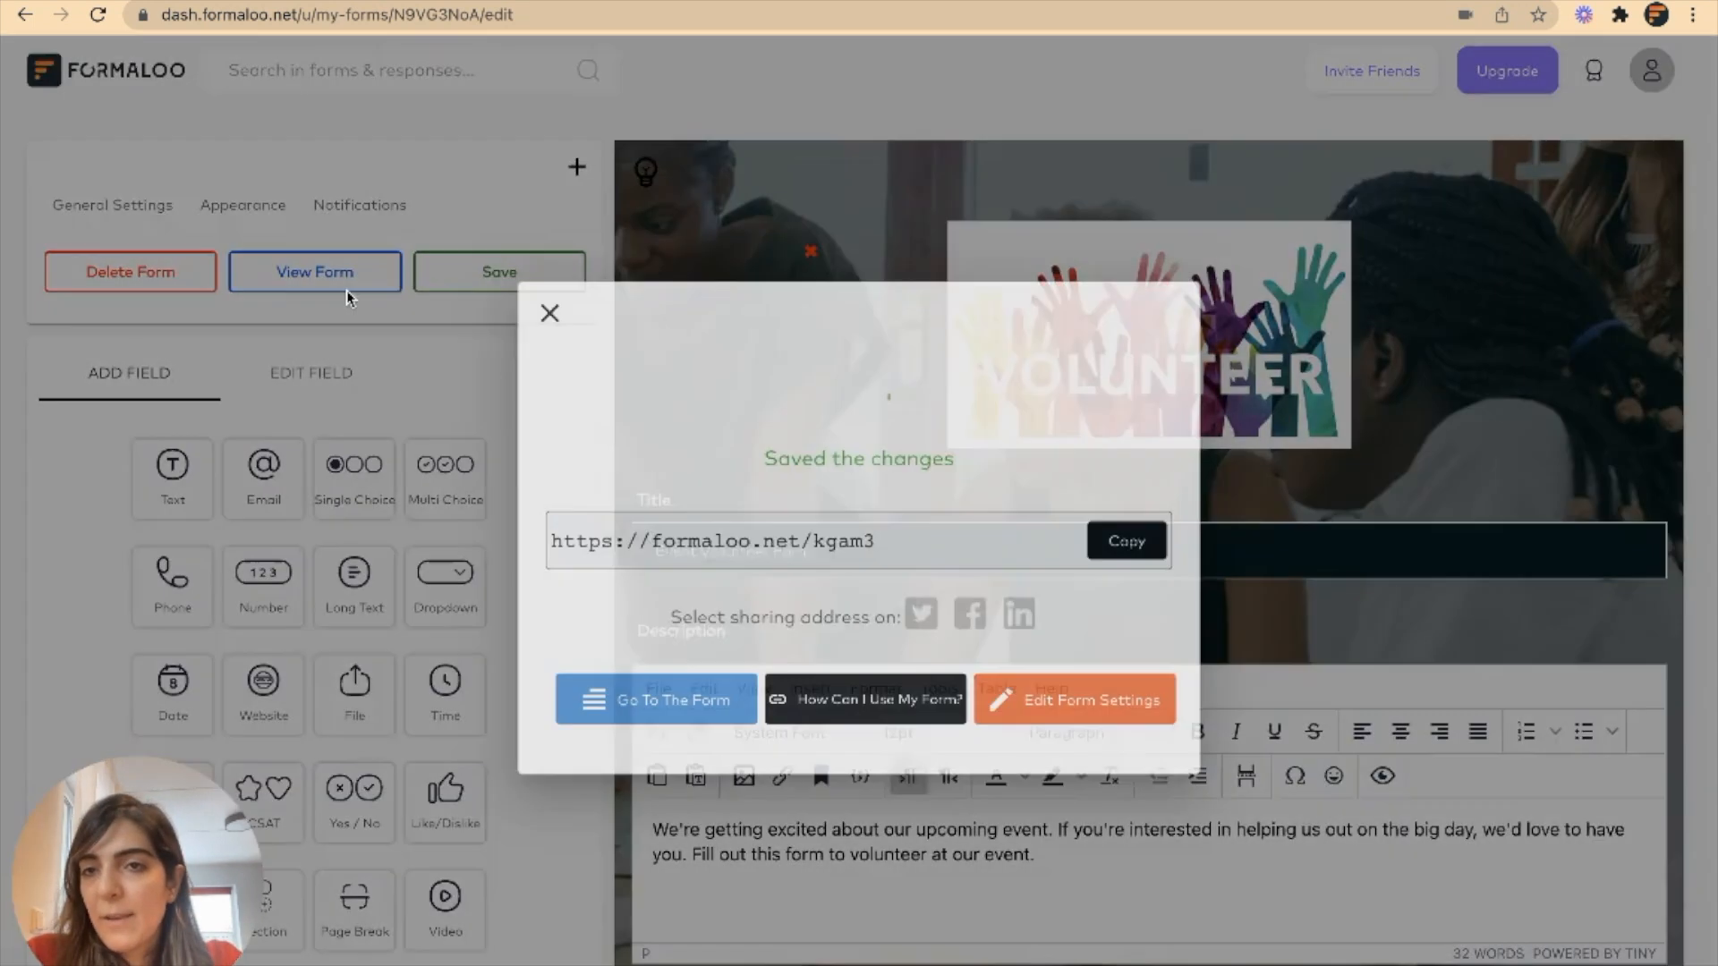
click(721, 711)
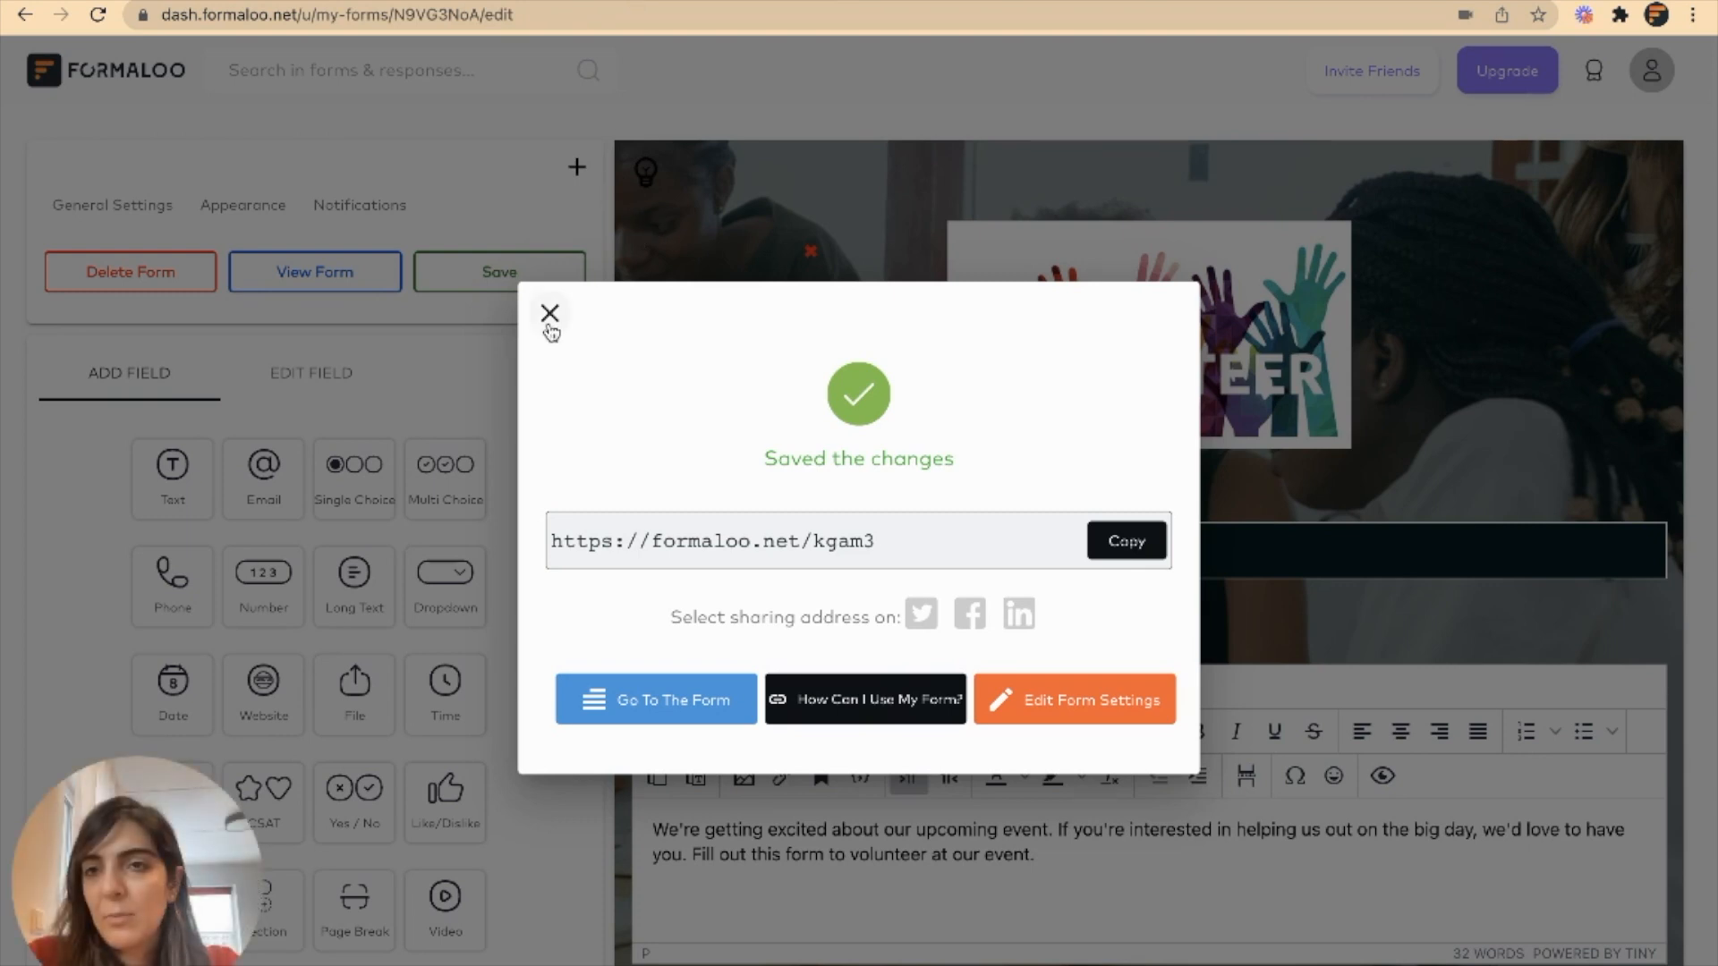
click(548, 313)
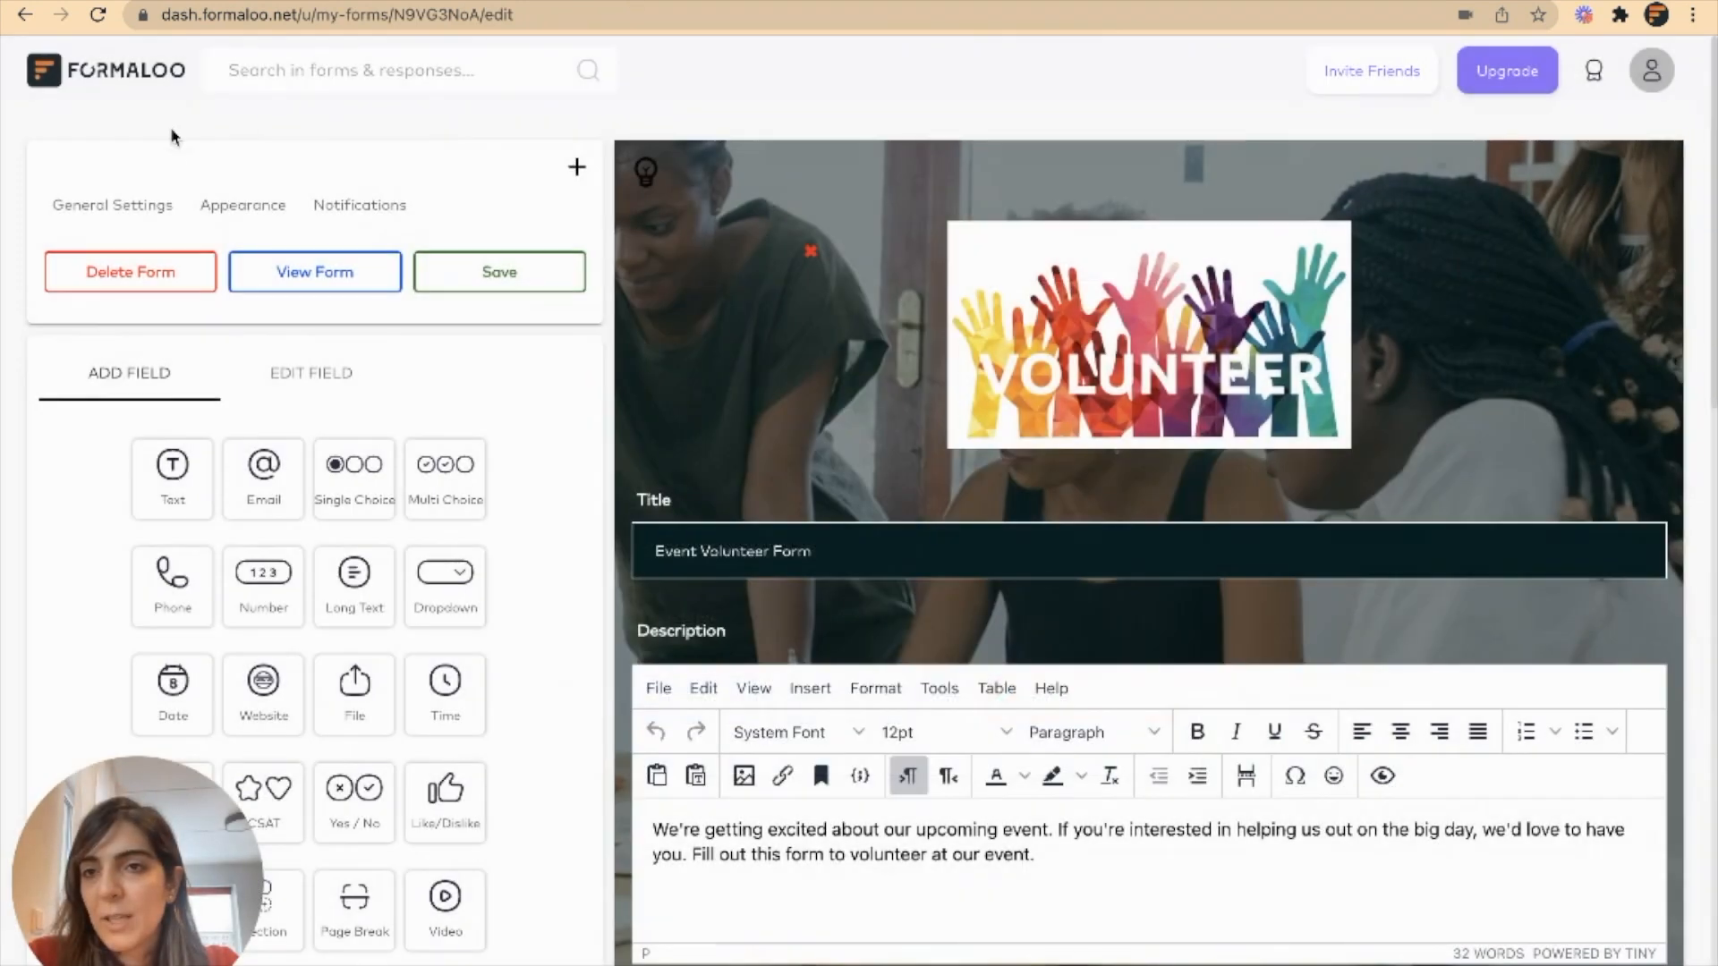
Set the volunteer form's background type to Cover in its appearance settings and save the form.
click(235, 206)
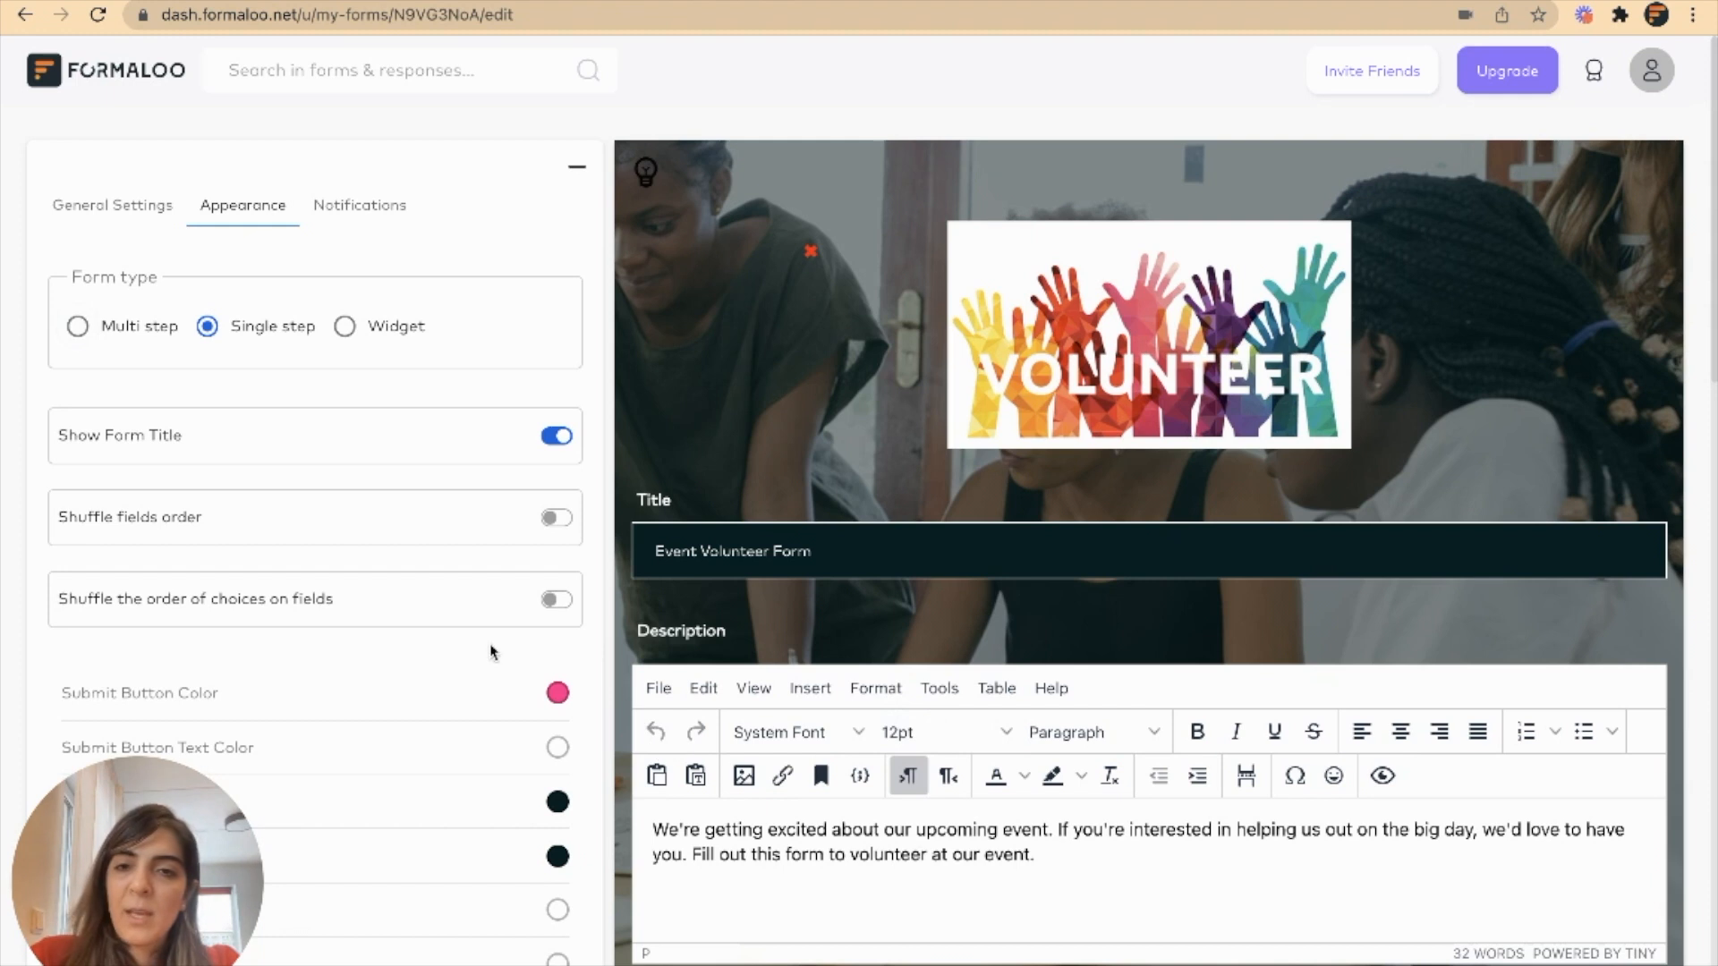
scroll(491, 652, down, 4)
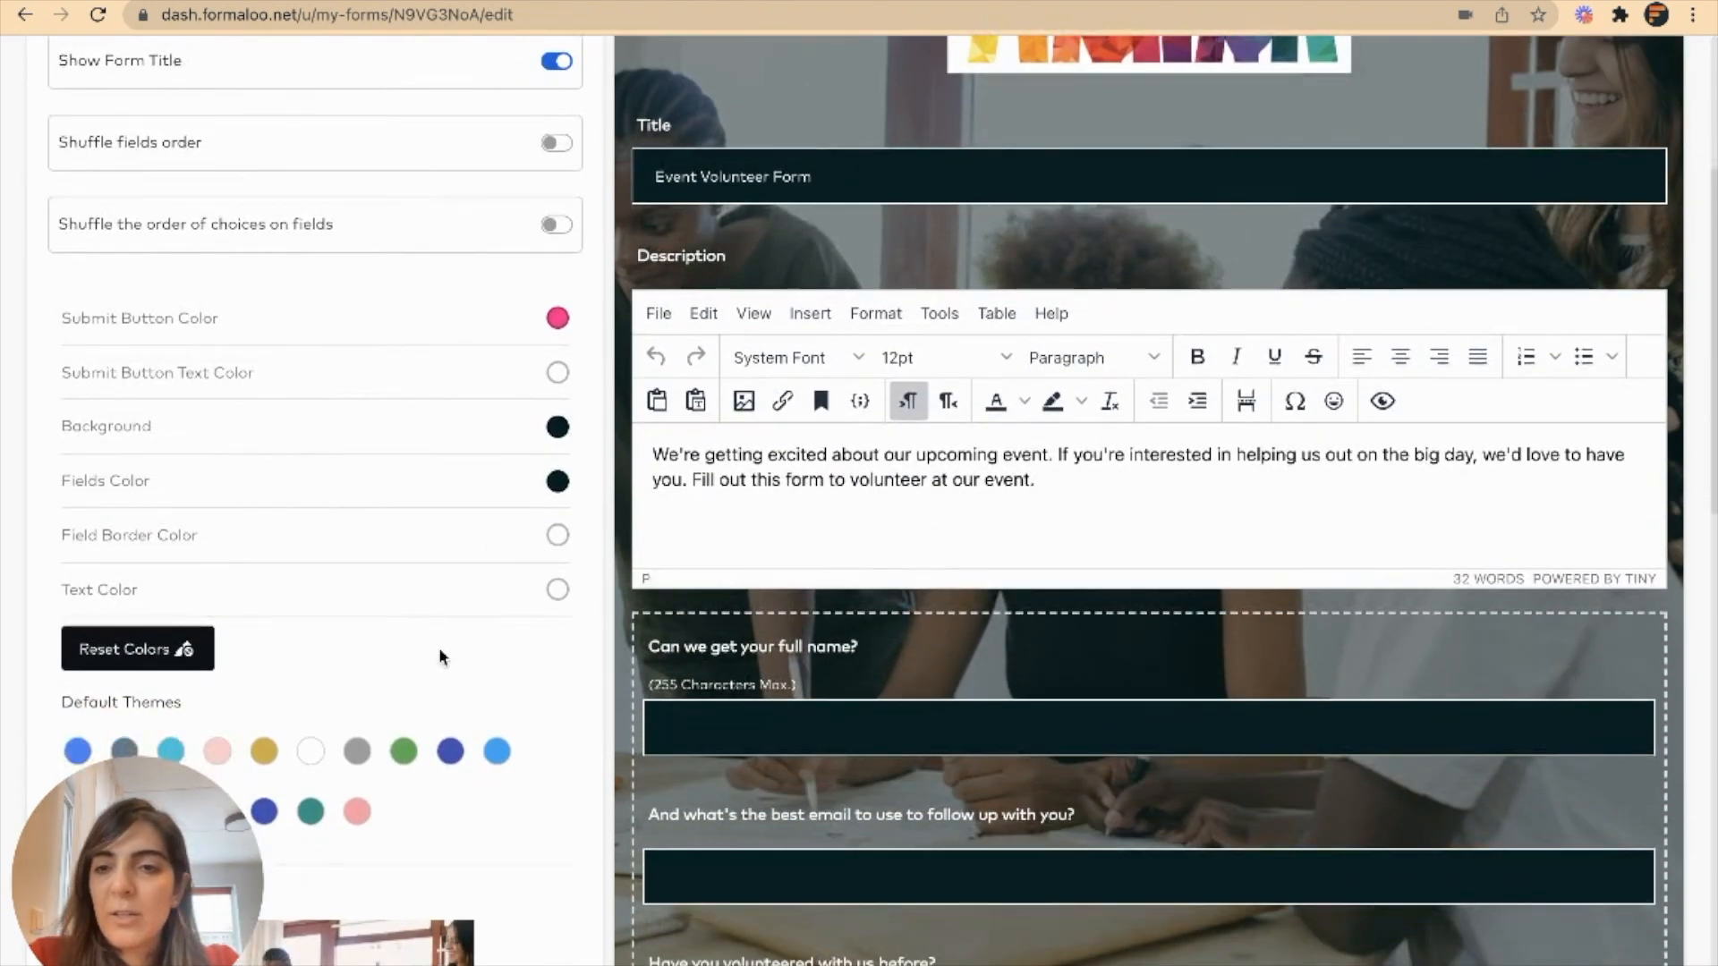
scroll(439, 651, down, 7)
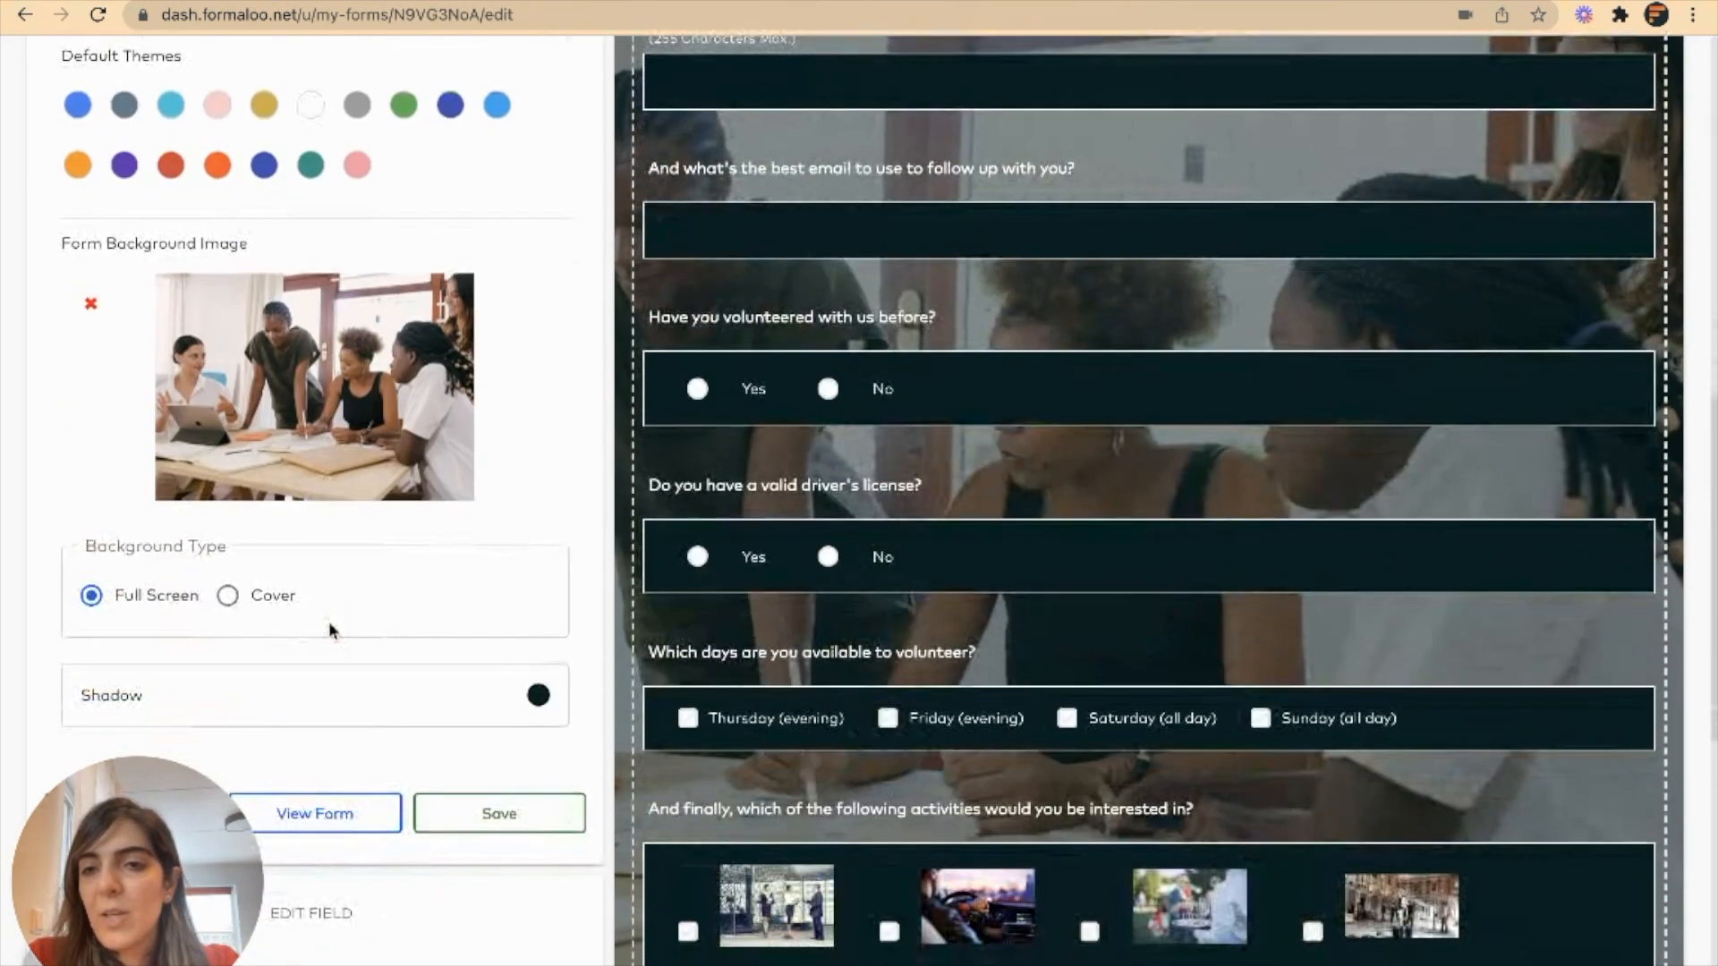
click(267, 601)
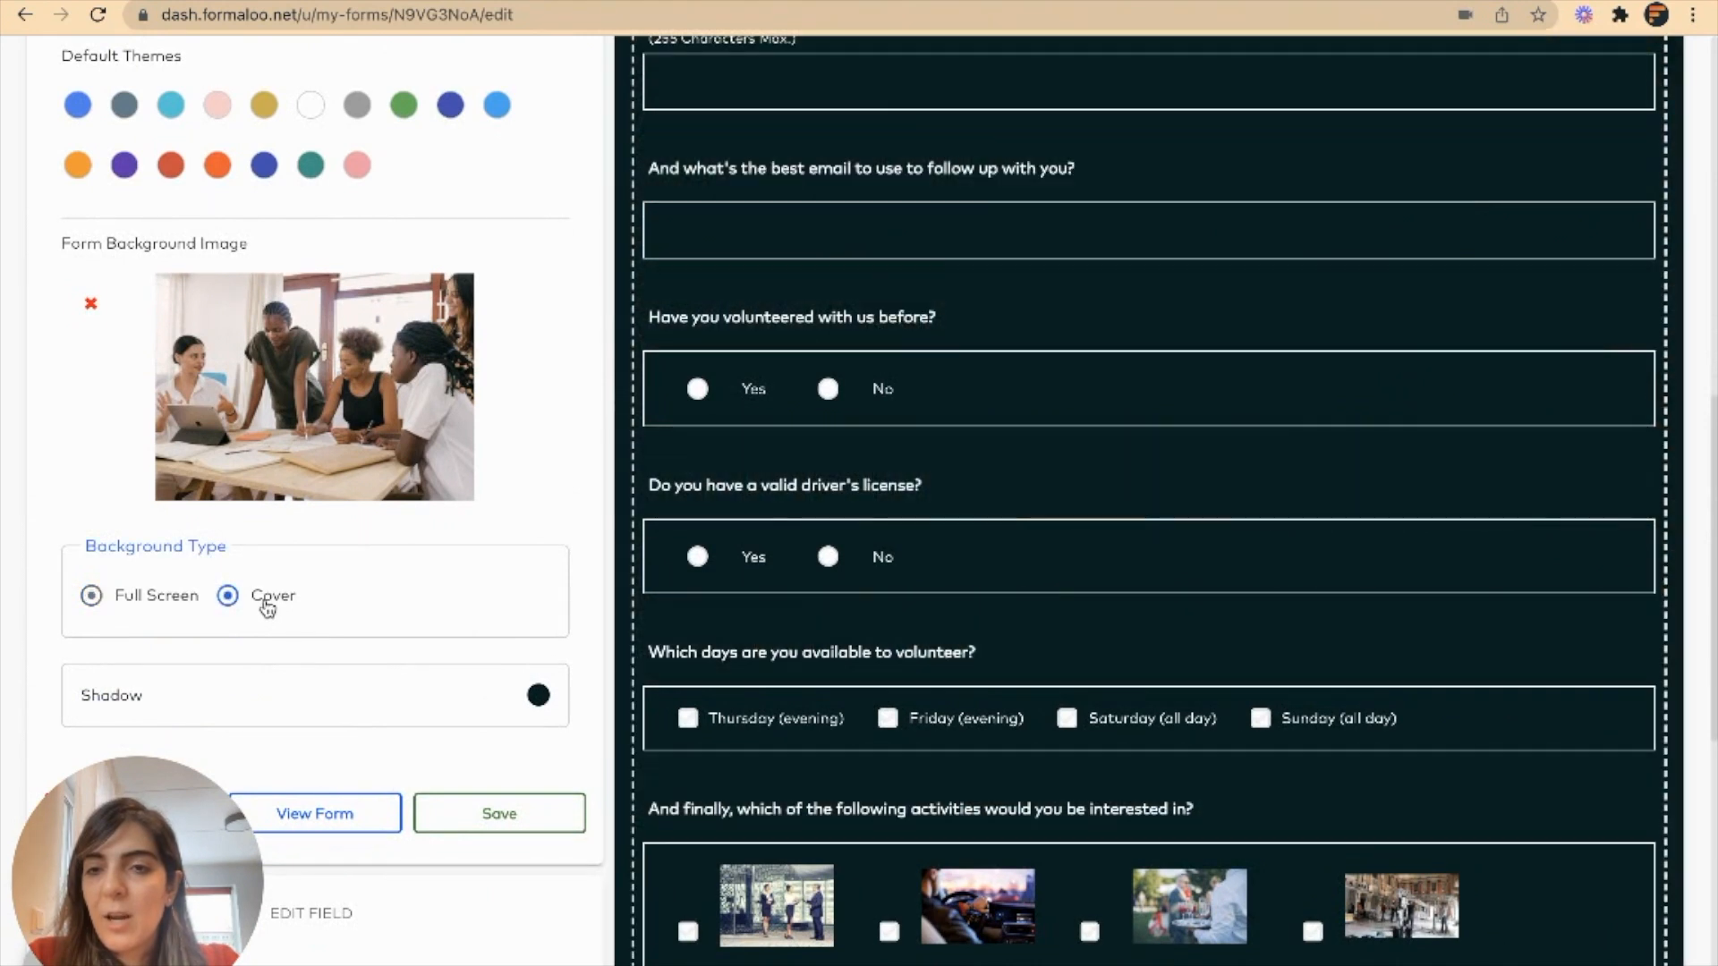
click(550, 813)
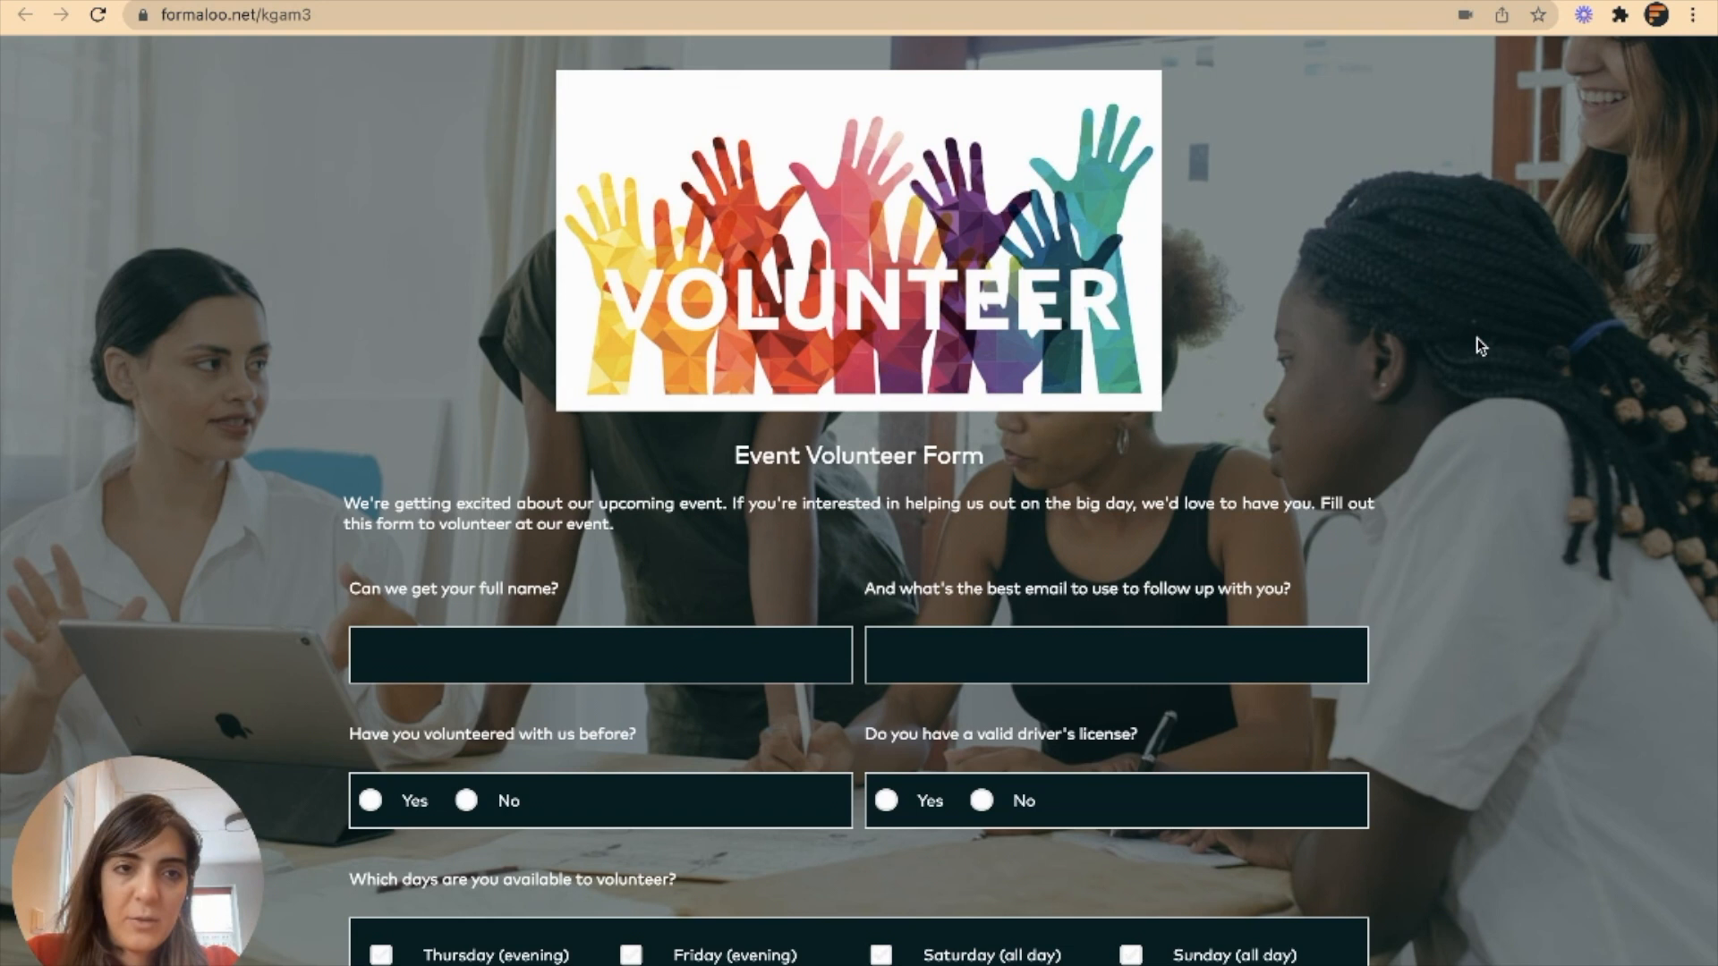
Reload the published volunteer form and look through its layout with the Cover background.
key(super+r)
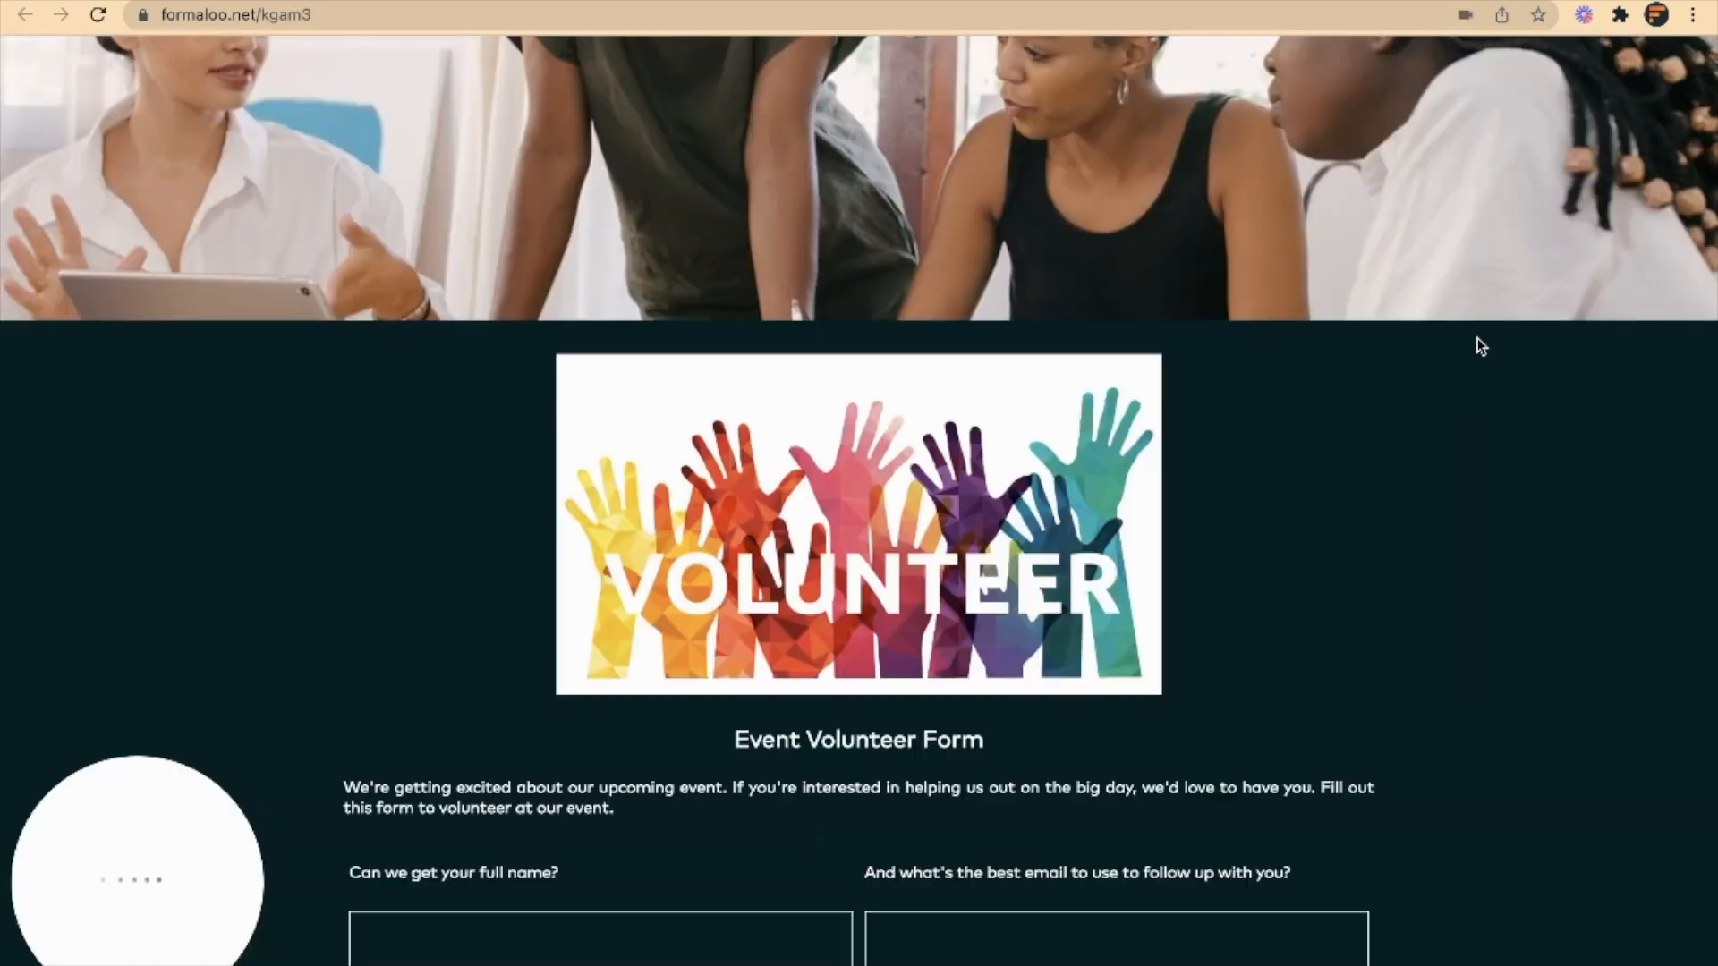
scroll(1437, 567, down, 5)
scroll(1438, 568, up, 5)
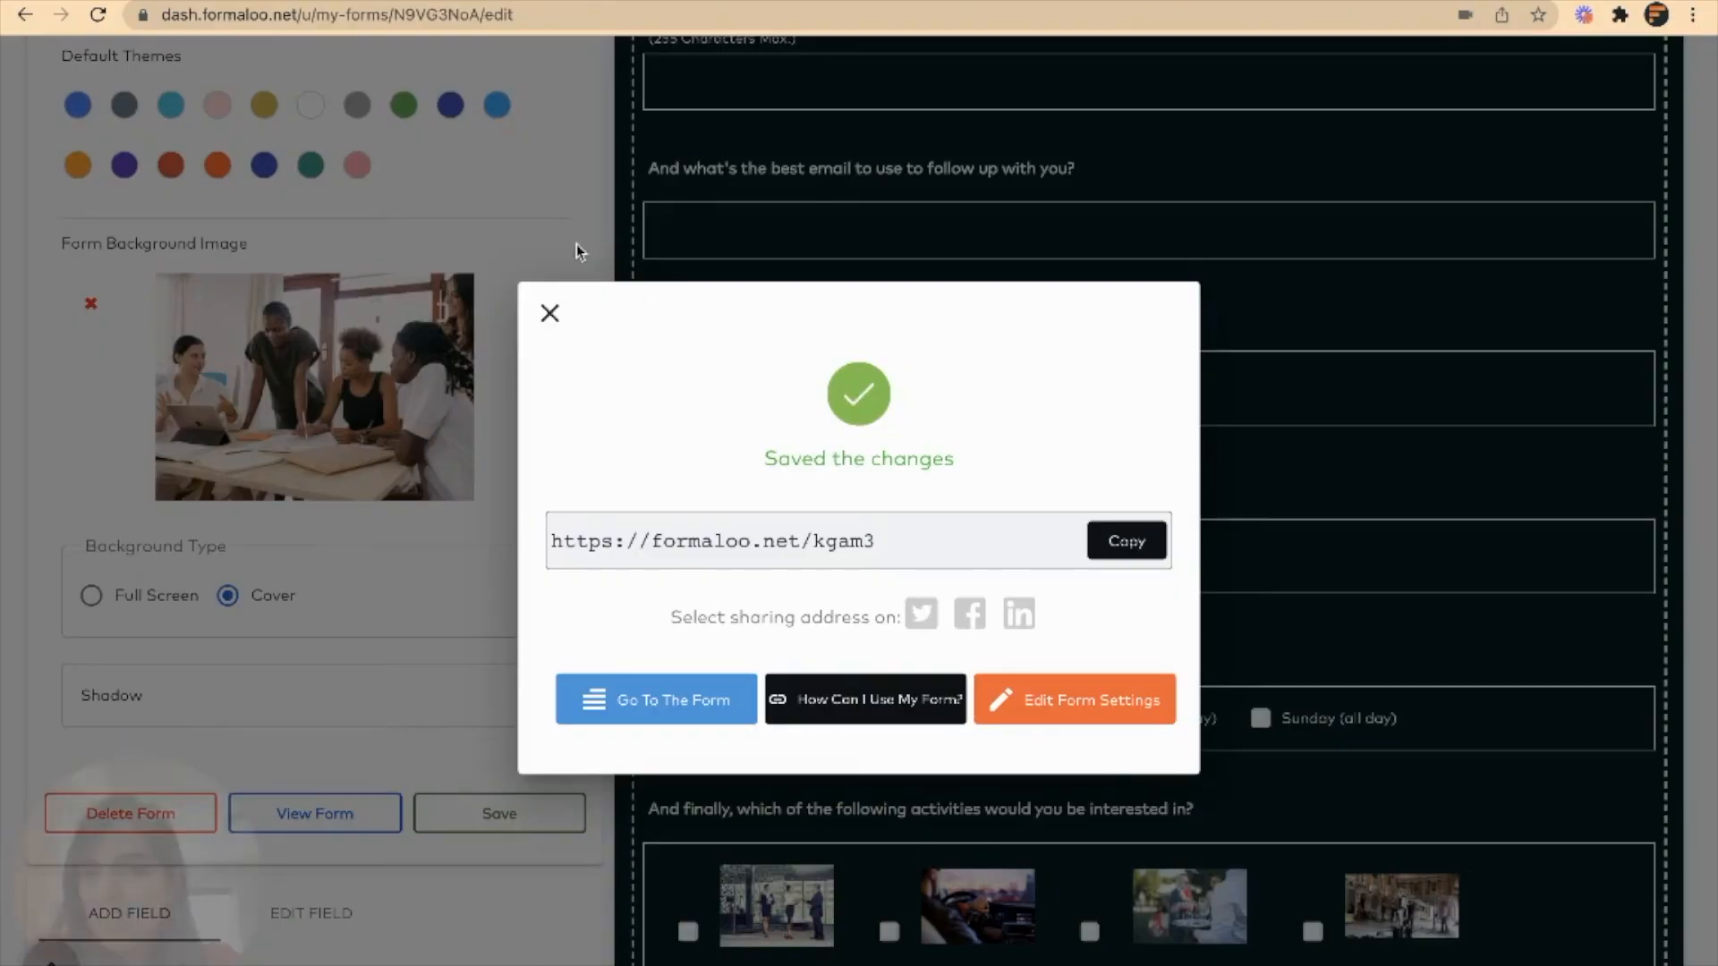
Set the volunteer form's background type back to Full Screen, save it and reload the published form.
click(550, 314)
click(143, 594)
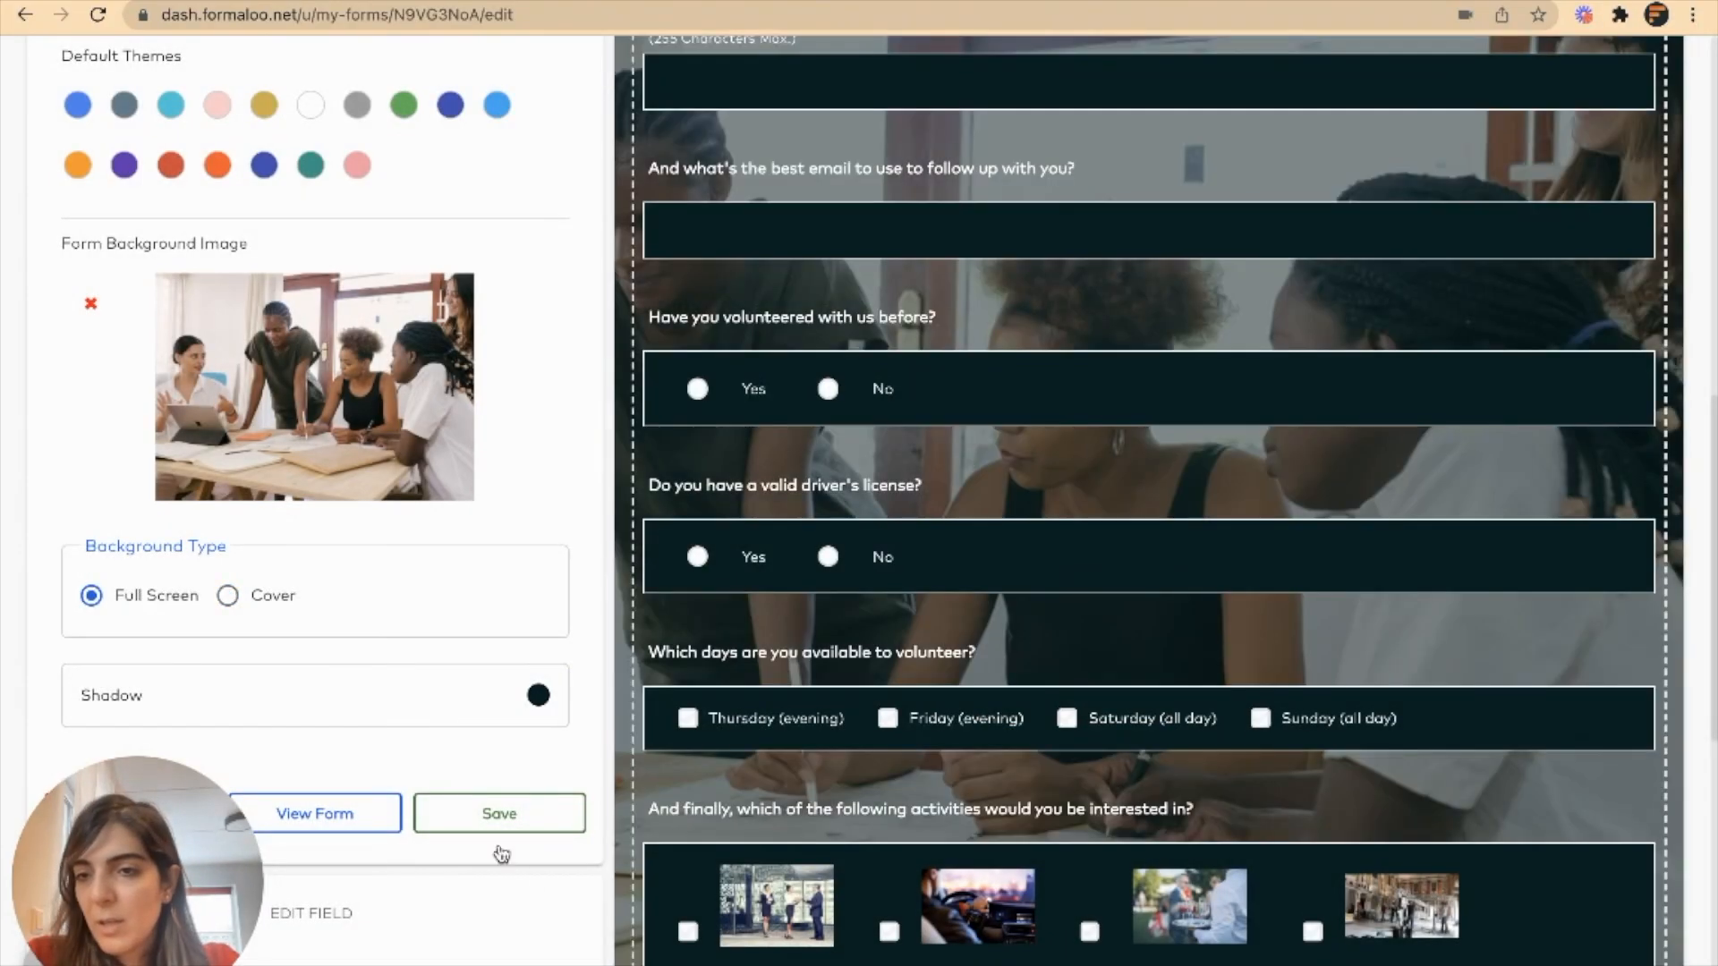
click(525, 833)
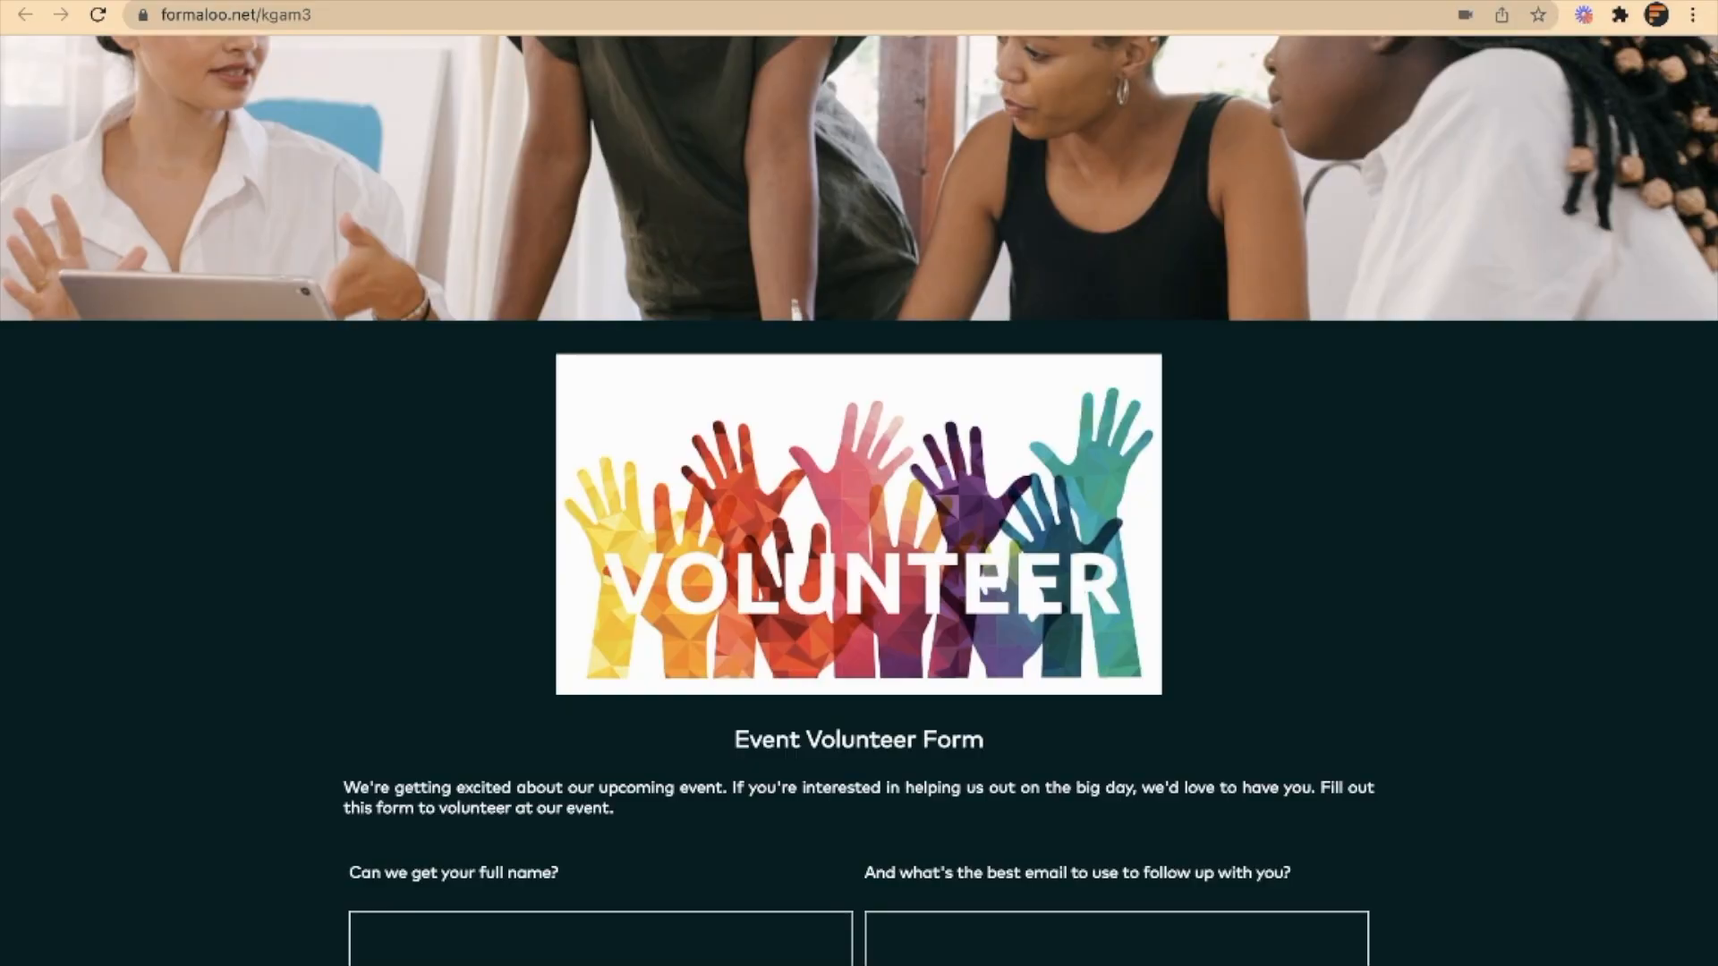
key(super+r)
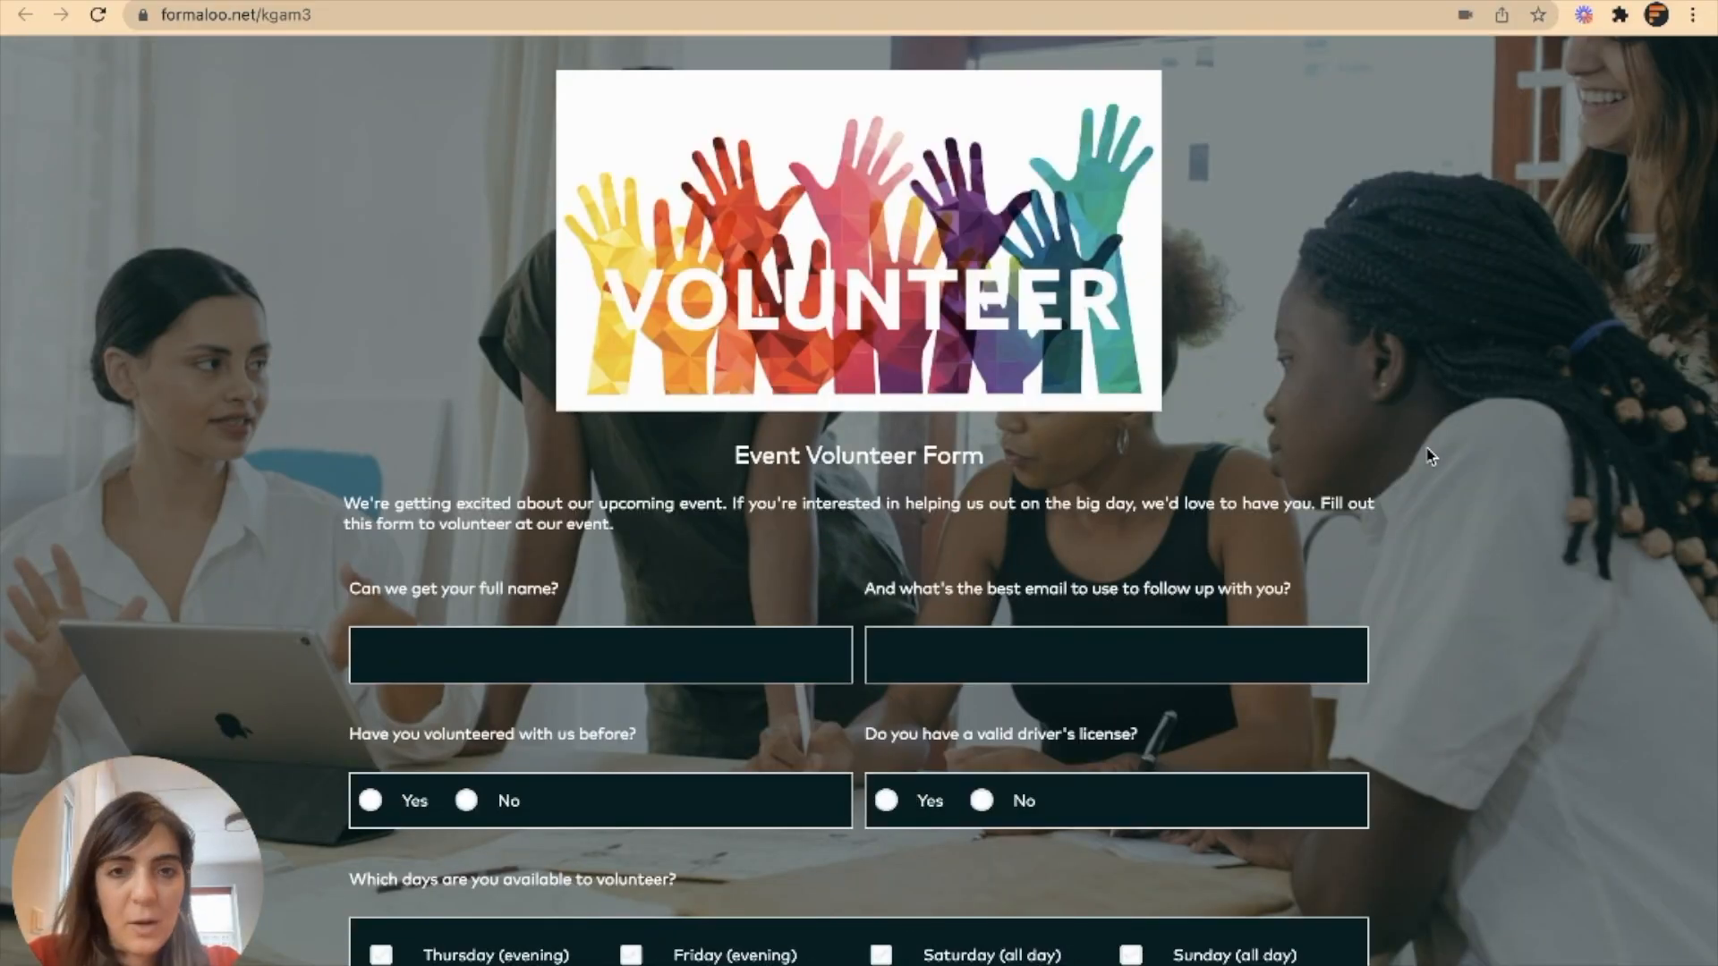
Look through the published volunteer form down to its submit button with the Full Screen background, and reload it.
scroll(1430, 457, down, 7)
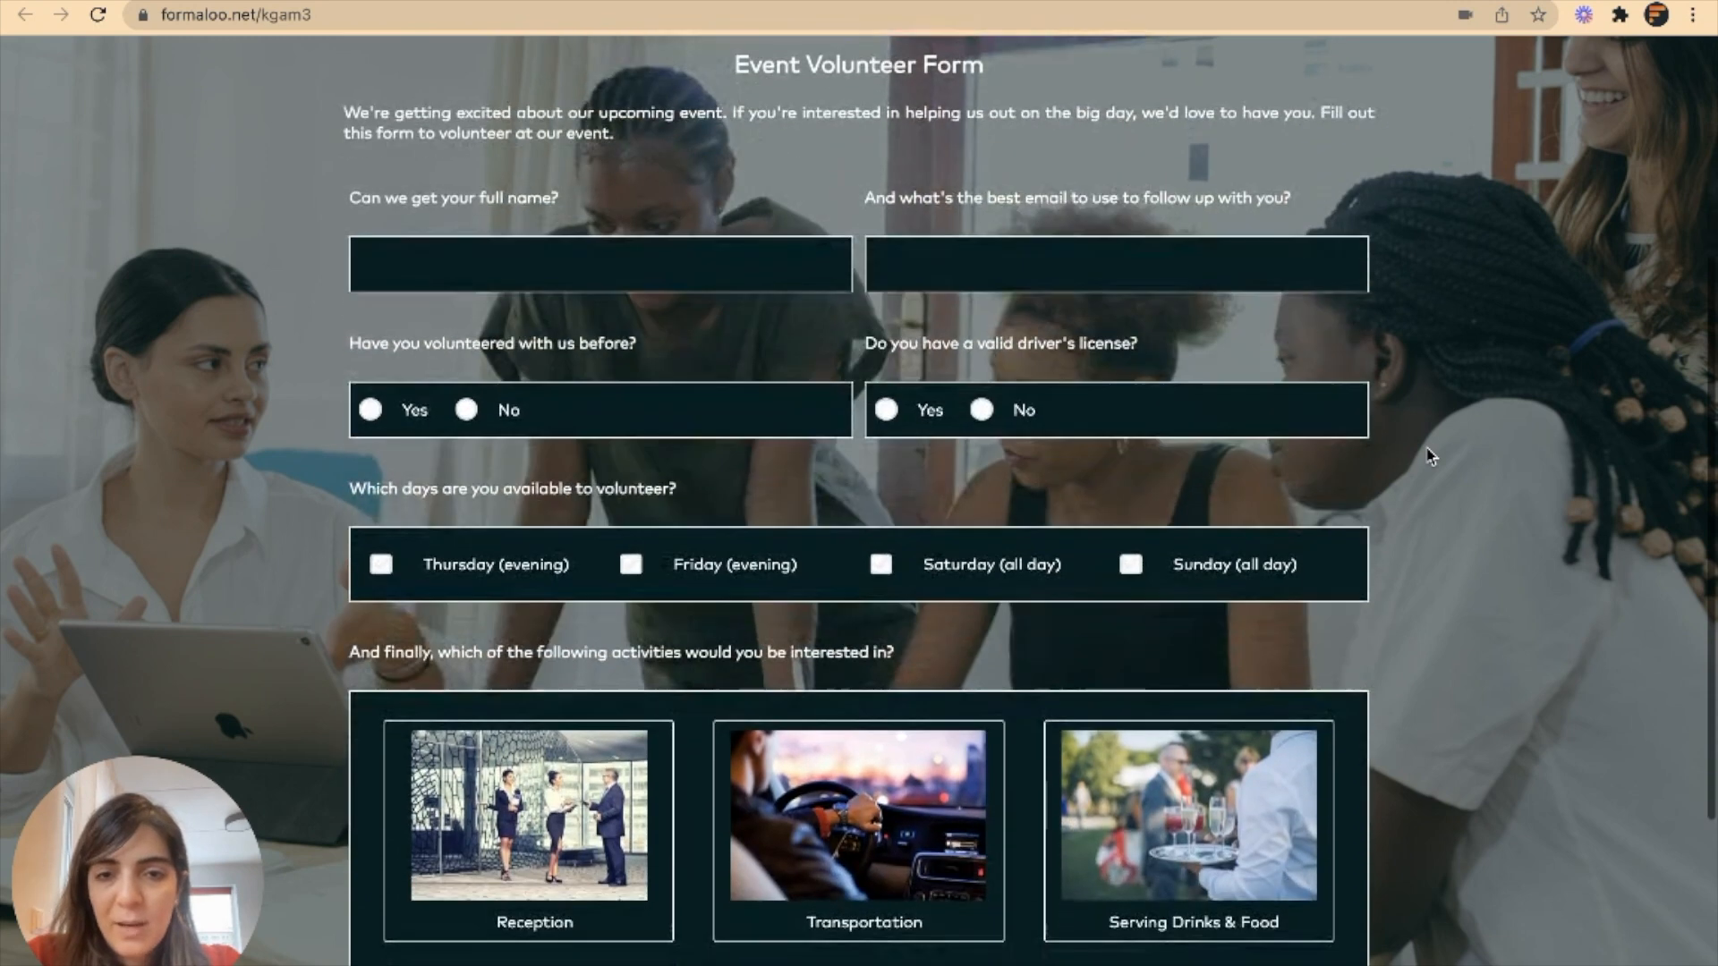
scroll(1430, 456, down, 2)
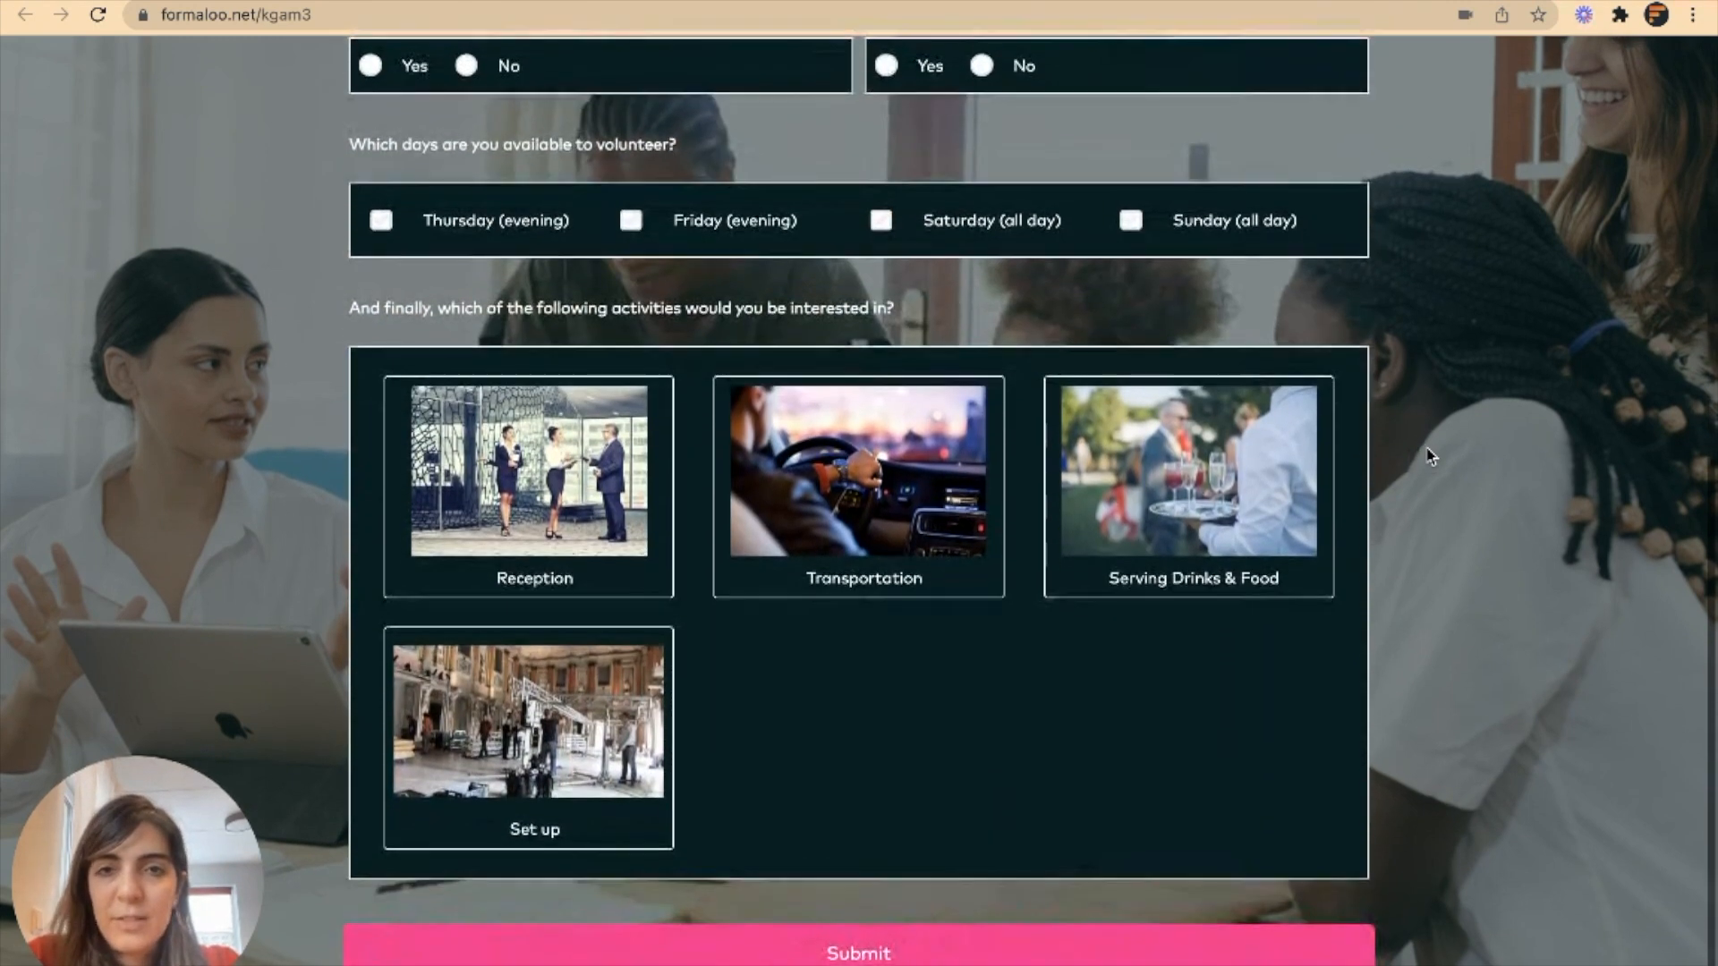
key(super+r)
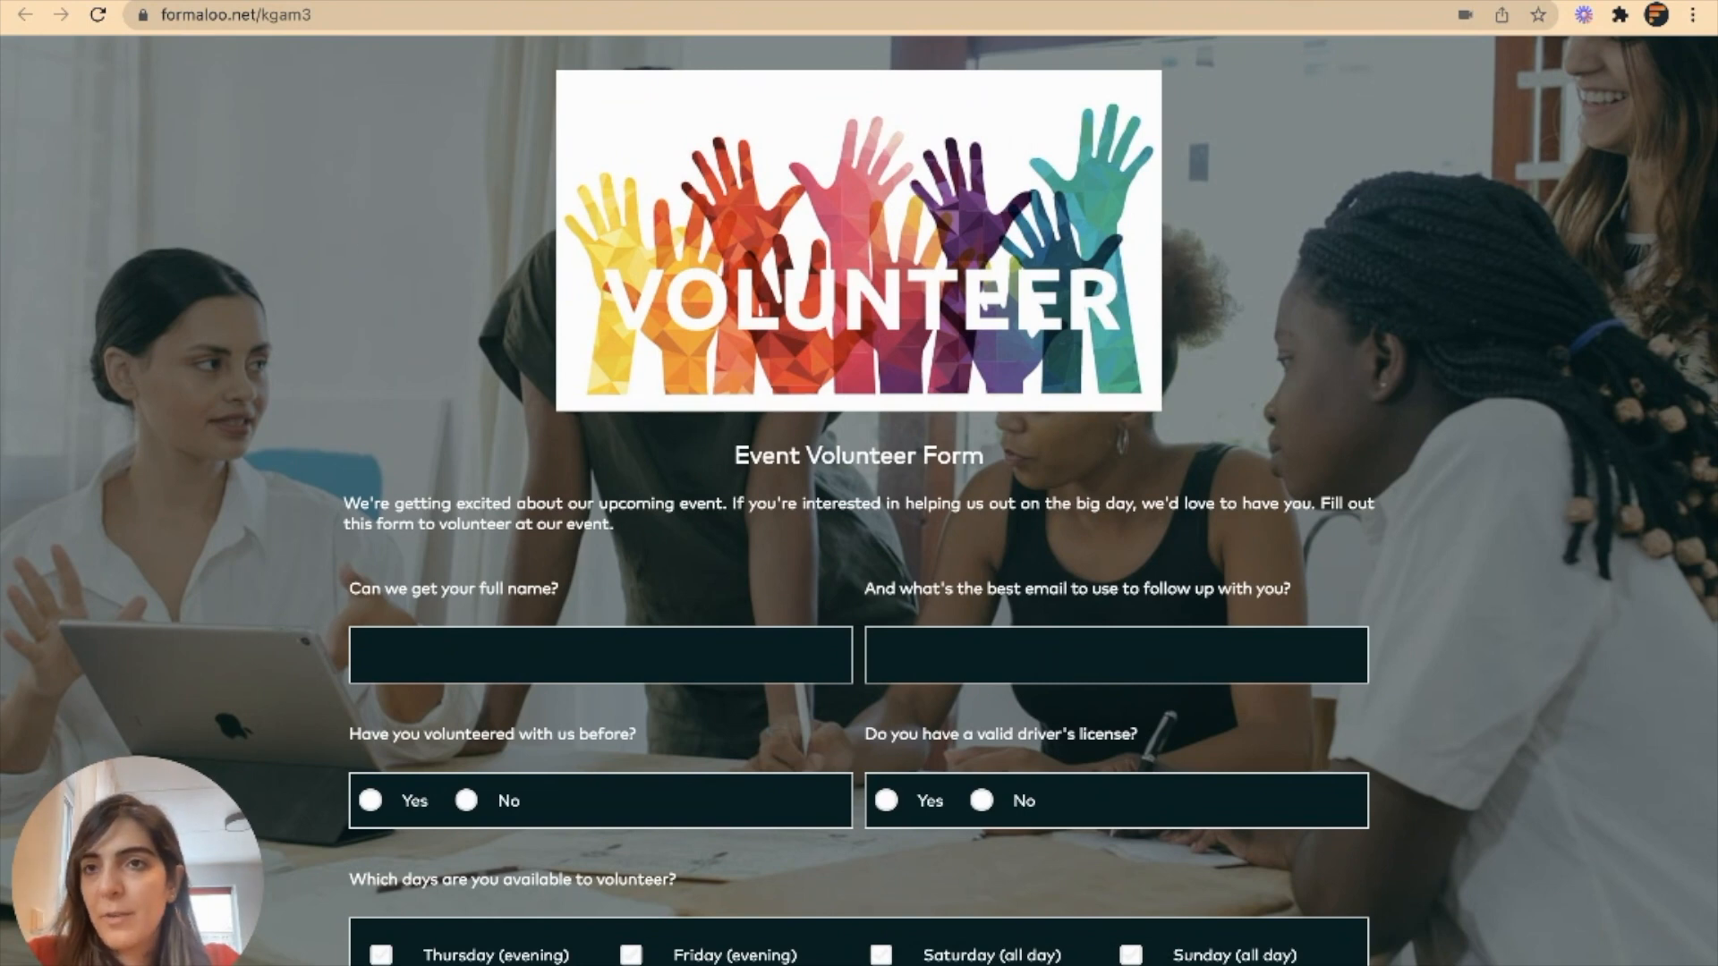
Return to the Formaloo for Non-profits page and examine the ready-made templates in its "Get started now" use cases section.
click(25, 14)
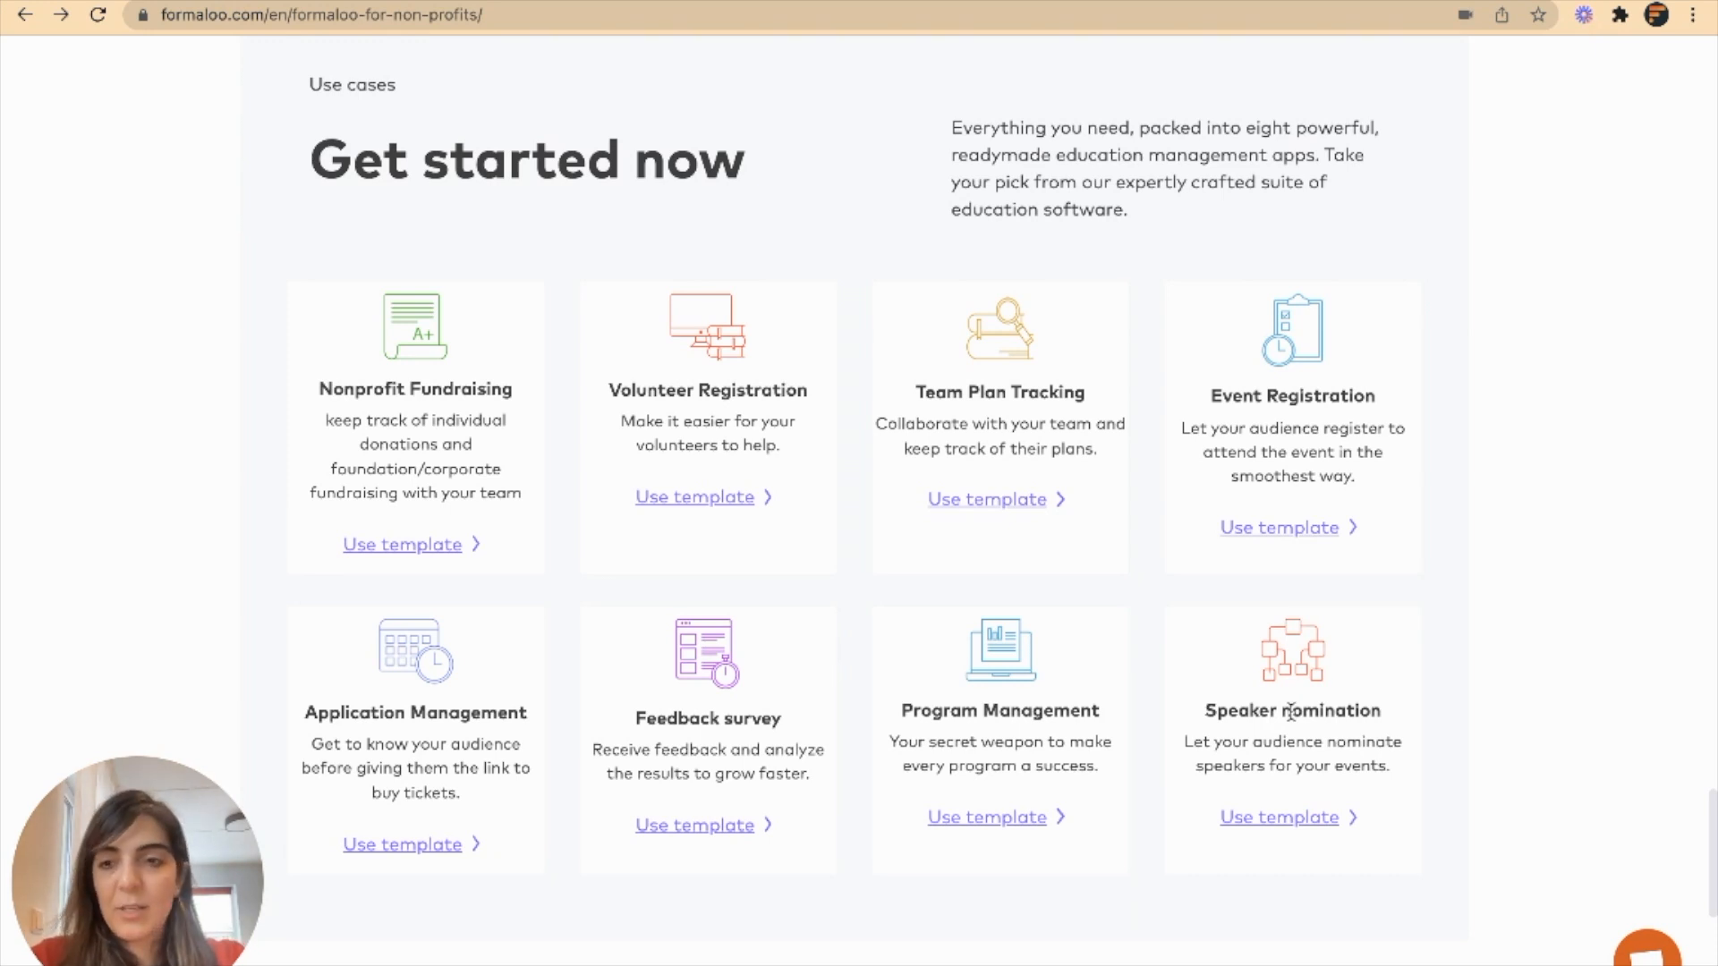
scroll(1290, 712, up, 2)
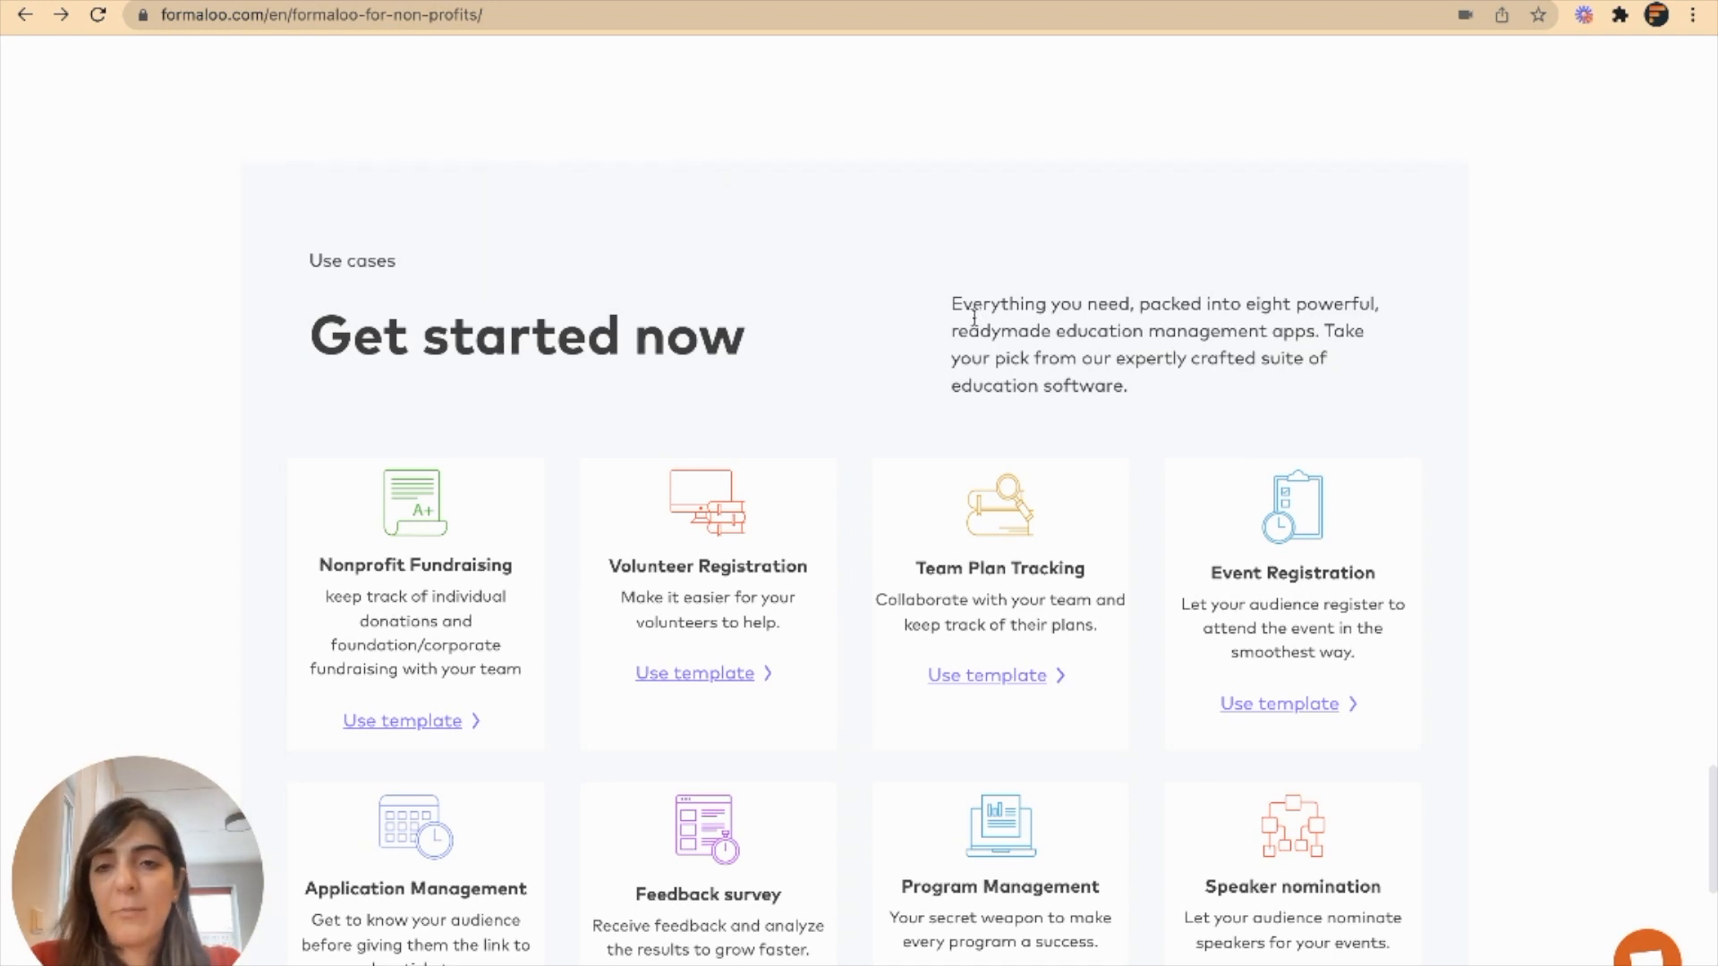
scroll(974, 324, up, 1)
scroll(975, 323, up, 3)
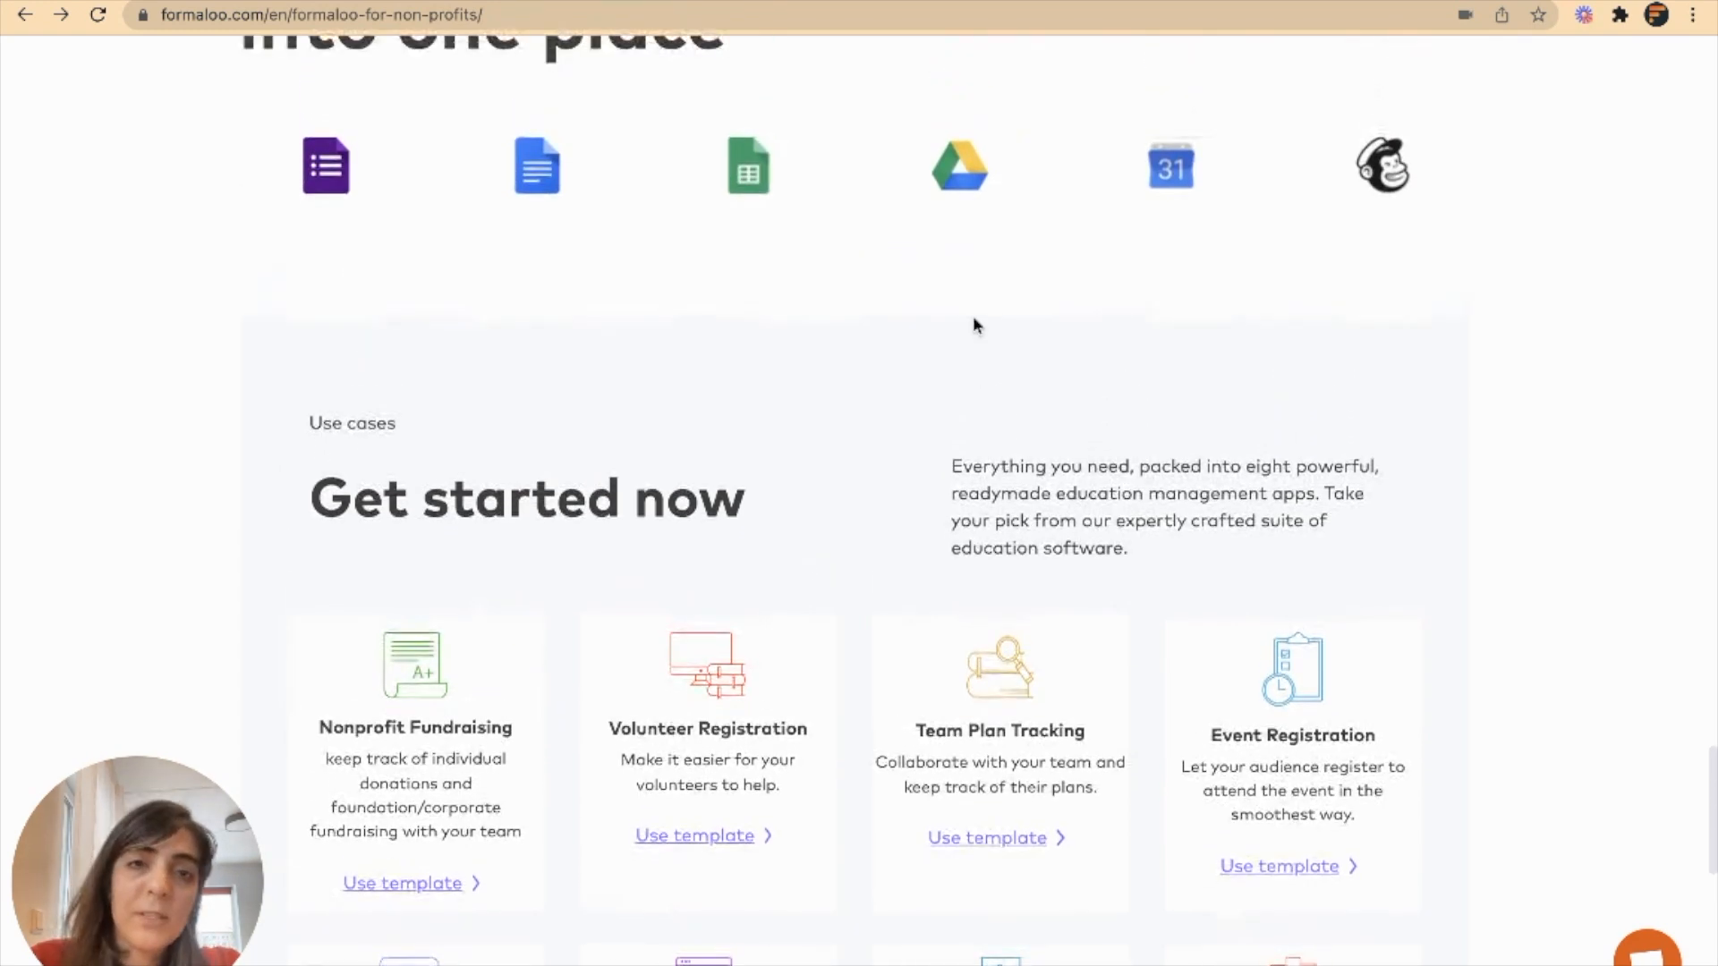
scroll(974, 324, up, 1)
scroll(974, 322, down, 5)
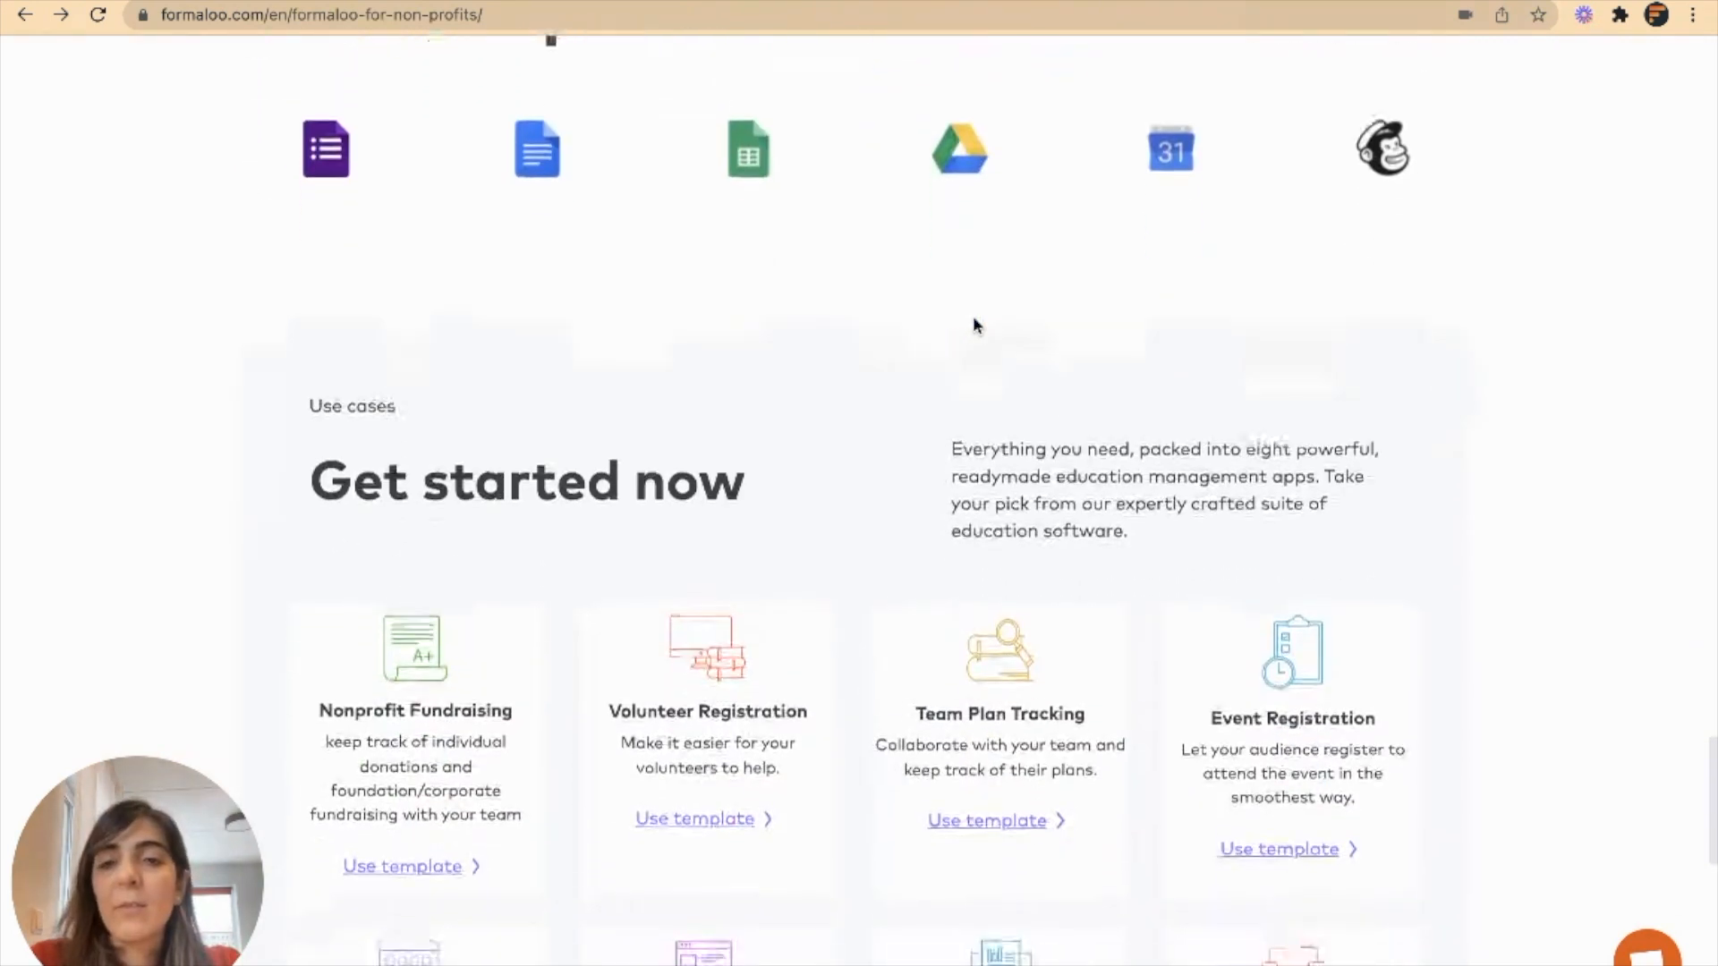
scroll(974, 315, down, 1)
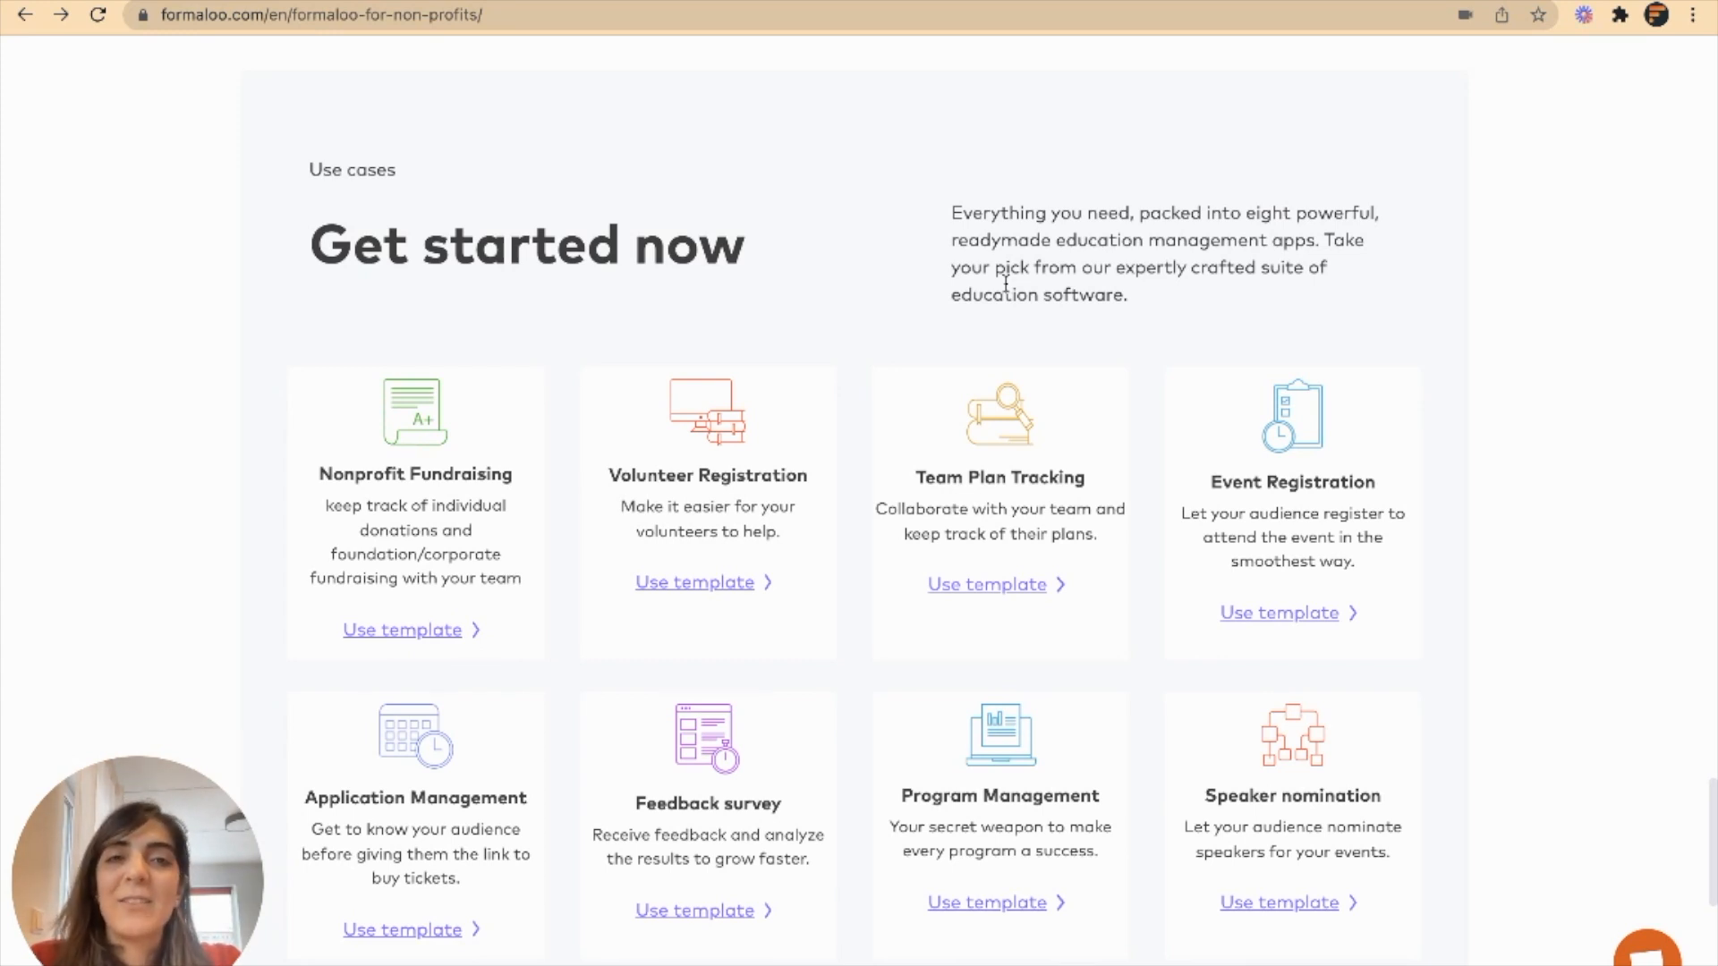
scroll(1005, 284, down, 4)
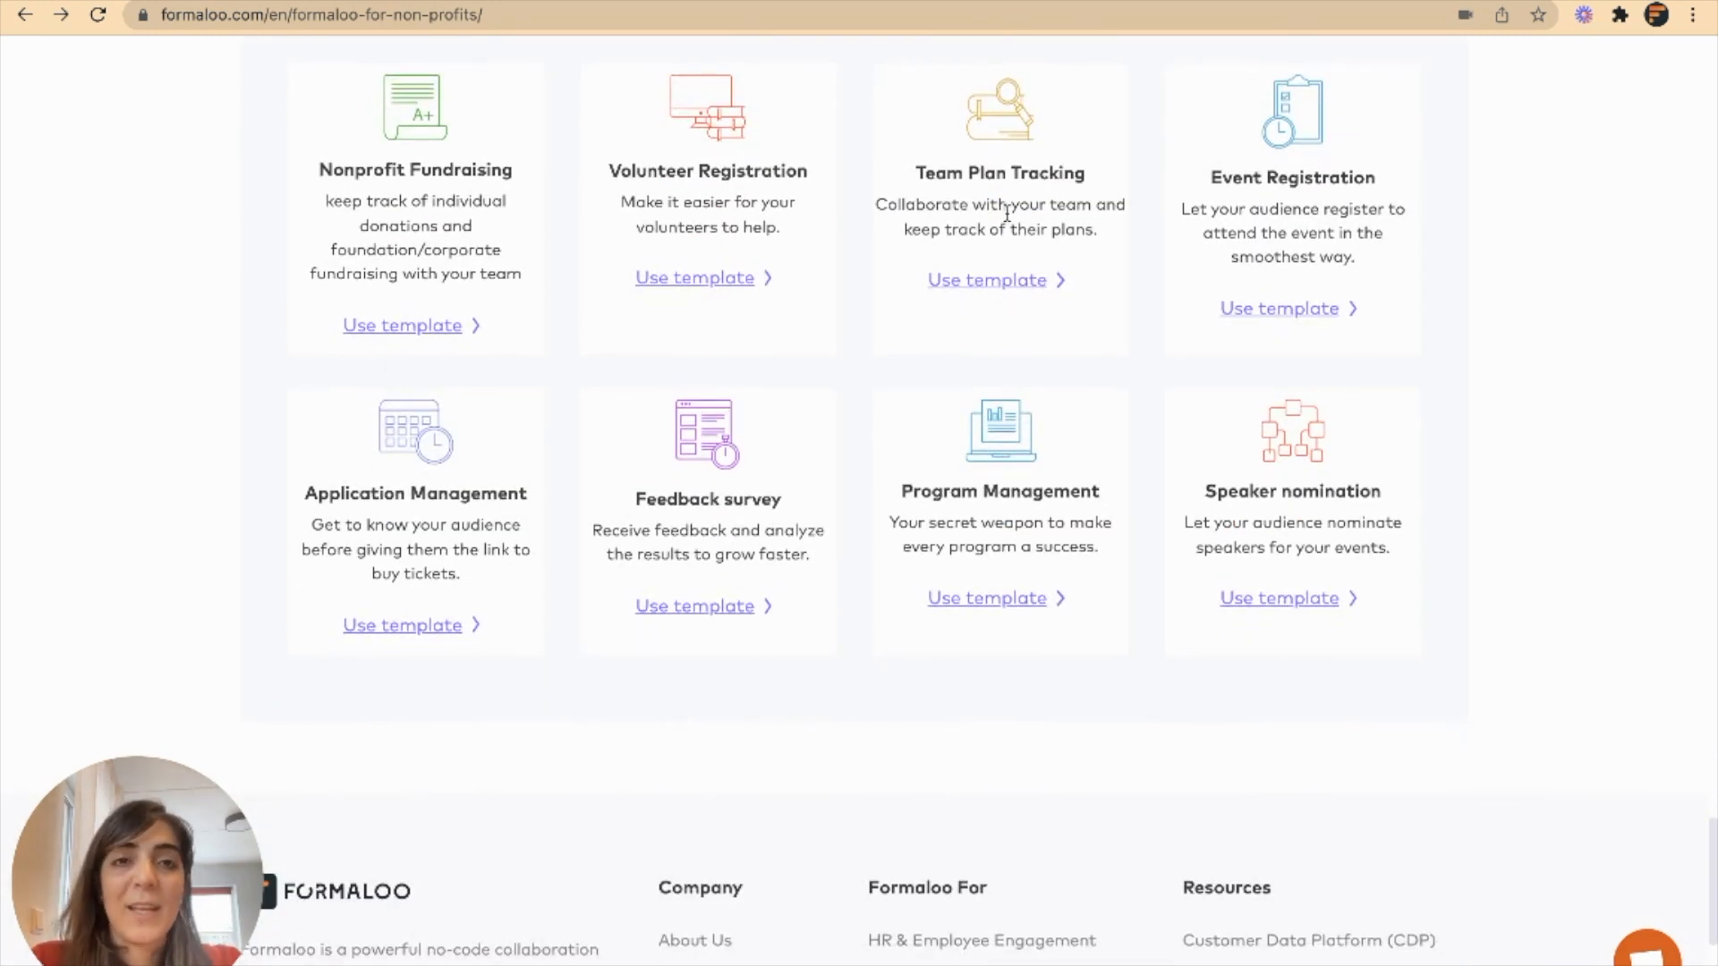
scroll(1005, 226, up, 3)
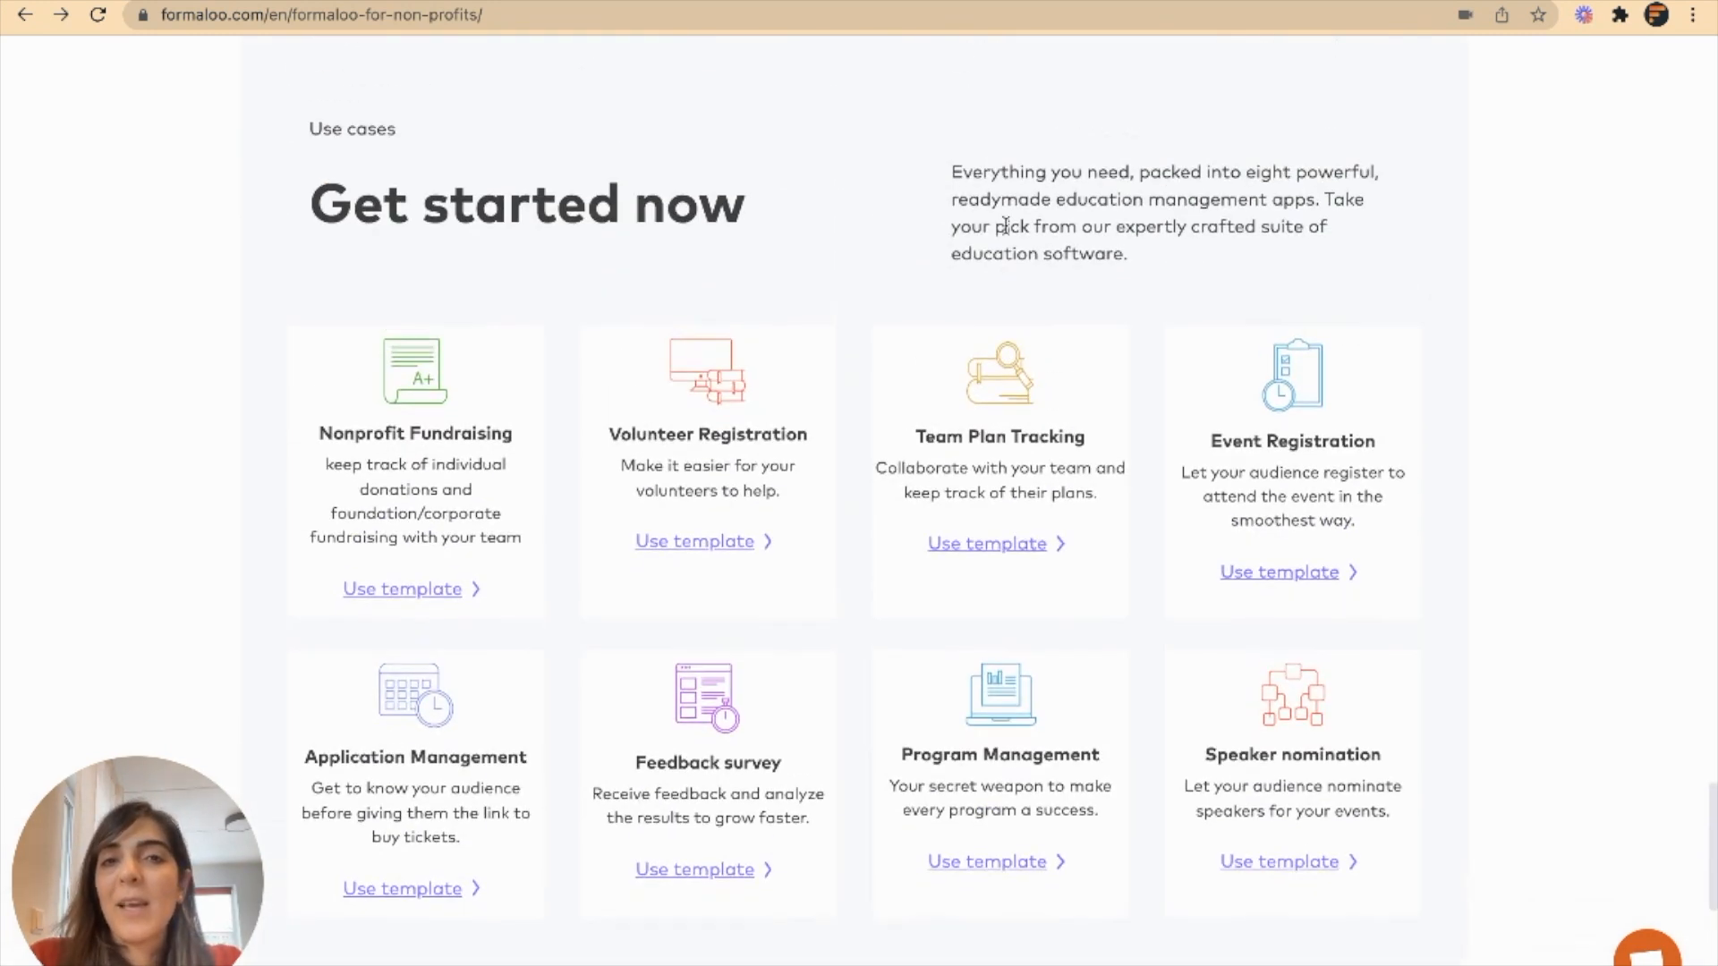
Review the non-profits page from the integrations section back up through the benefits and upgrade sections to its main heading.
scroll(1005, 225, up, 14)
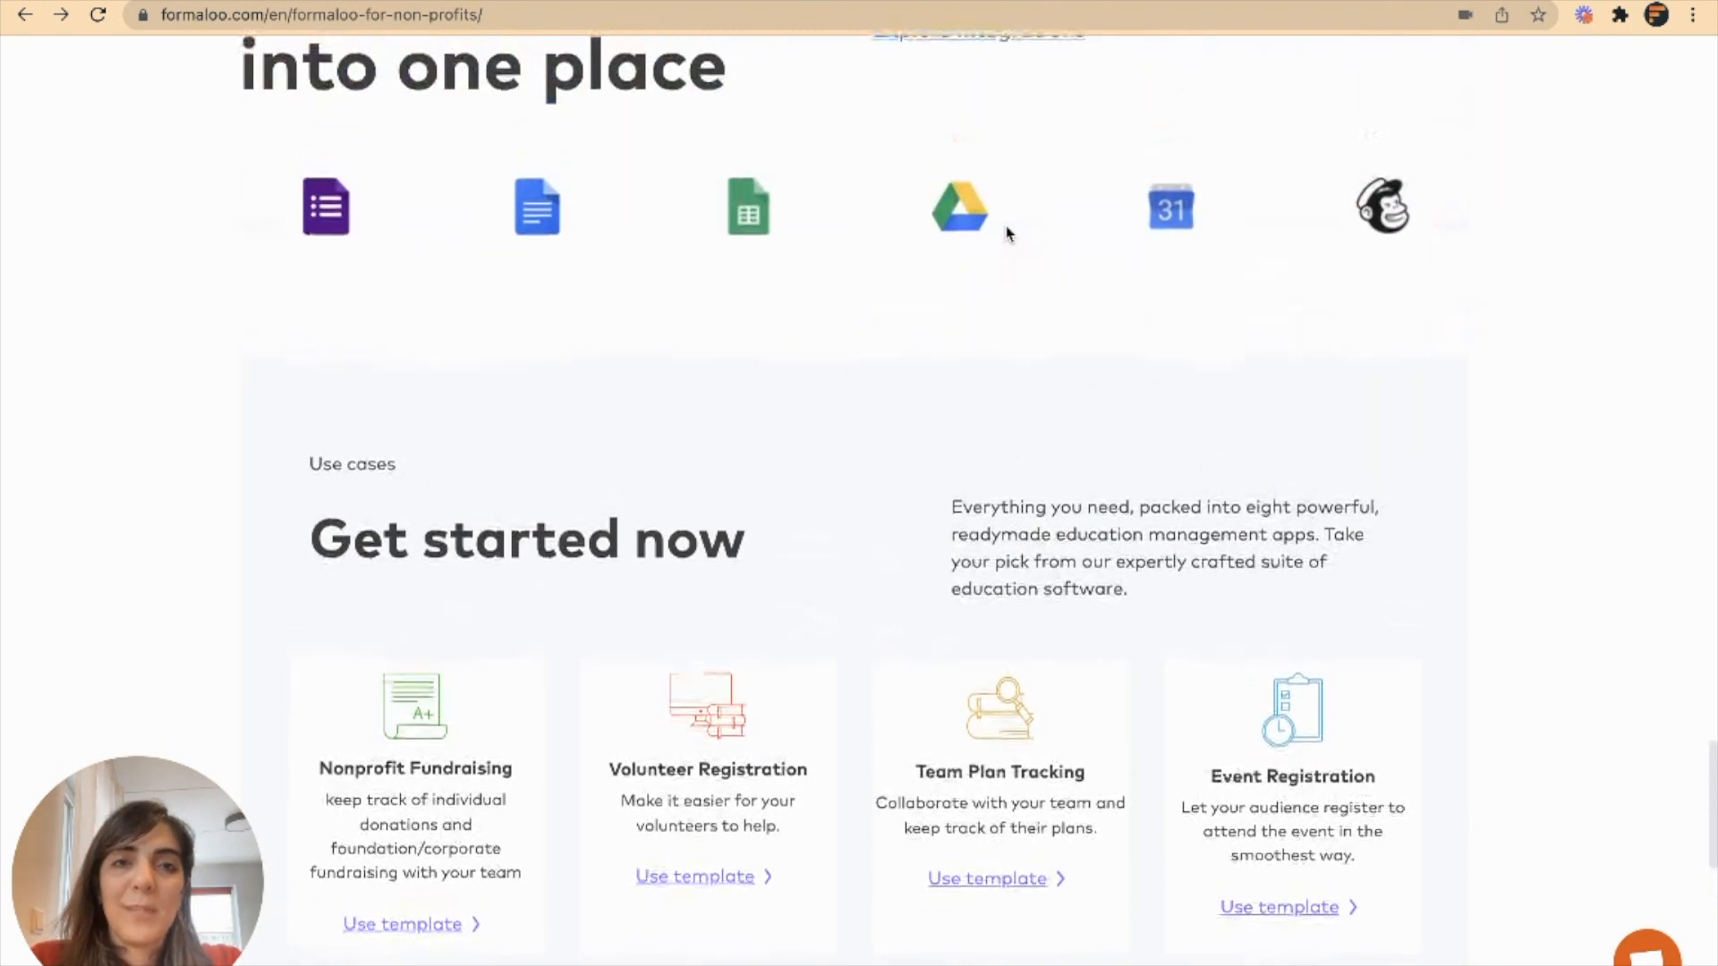
scroll(1009, 234, up, 4)
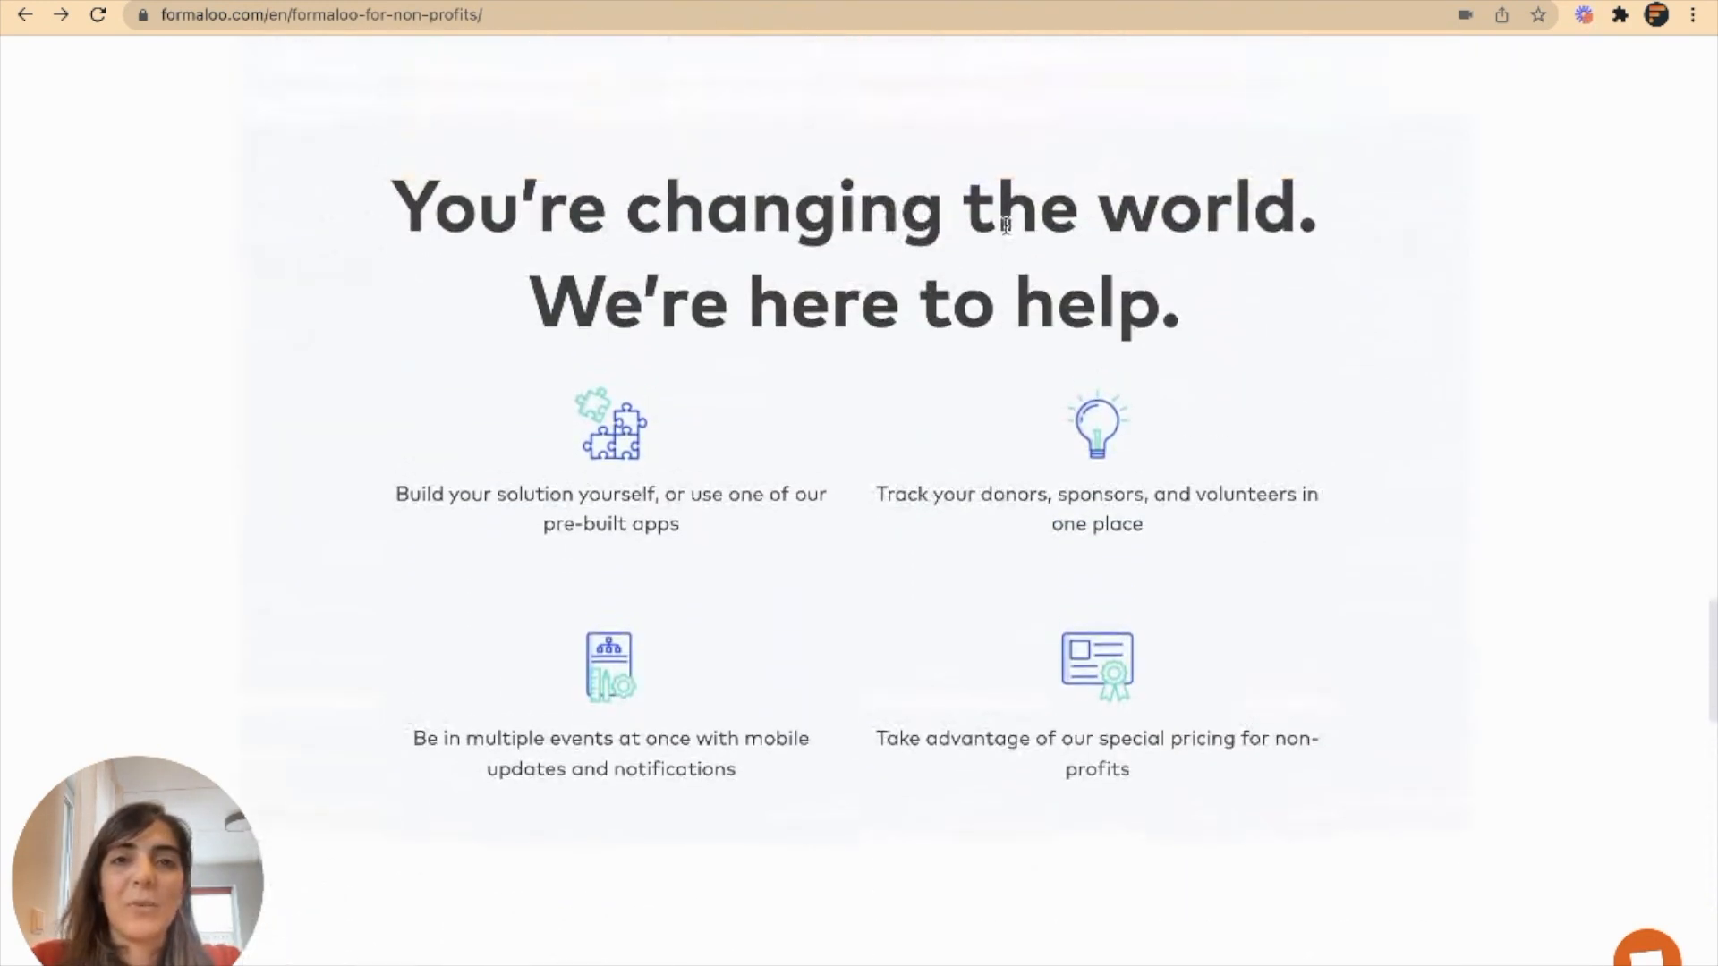
scroll(1493, 253, up, 20)
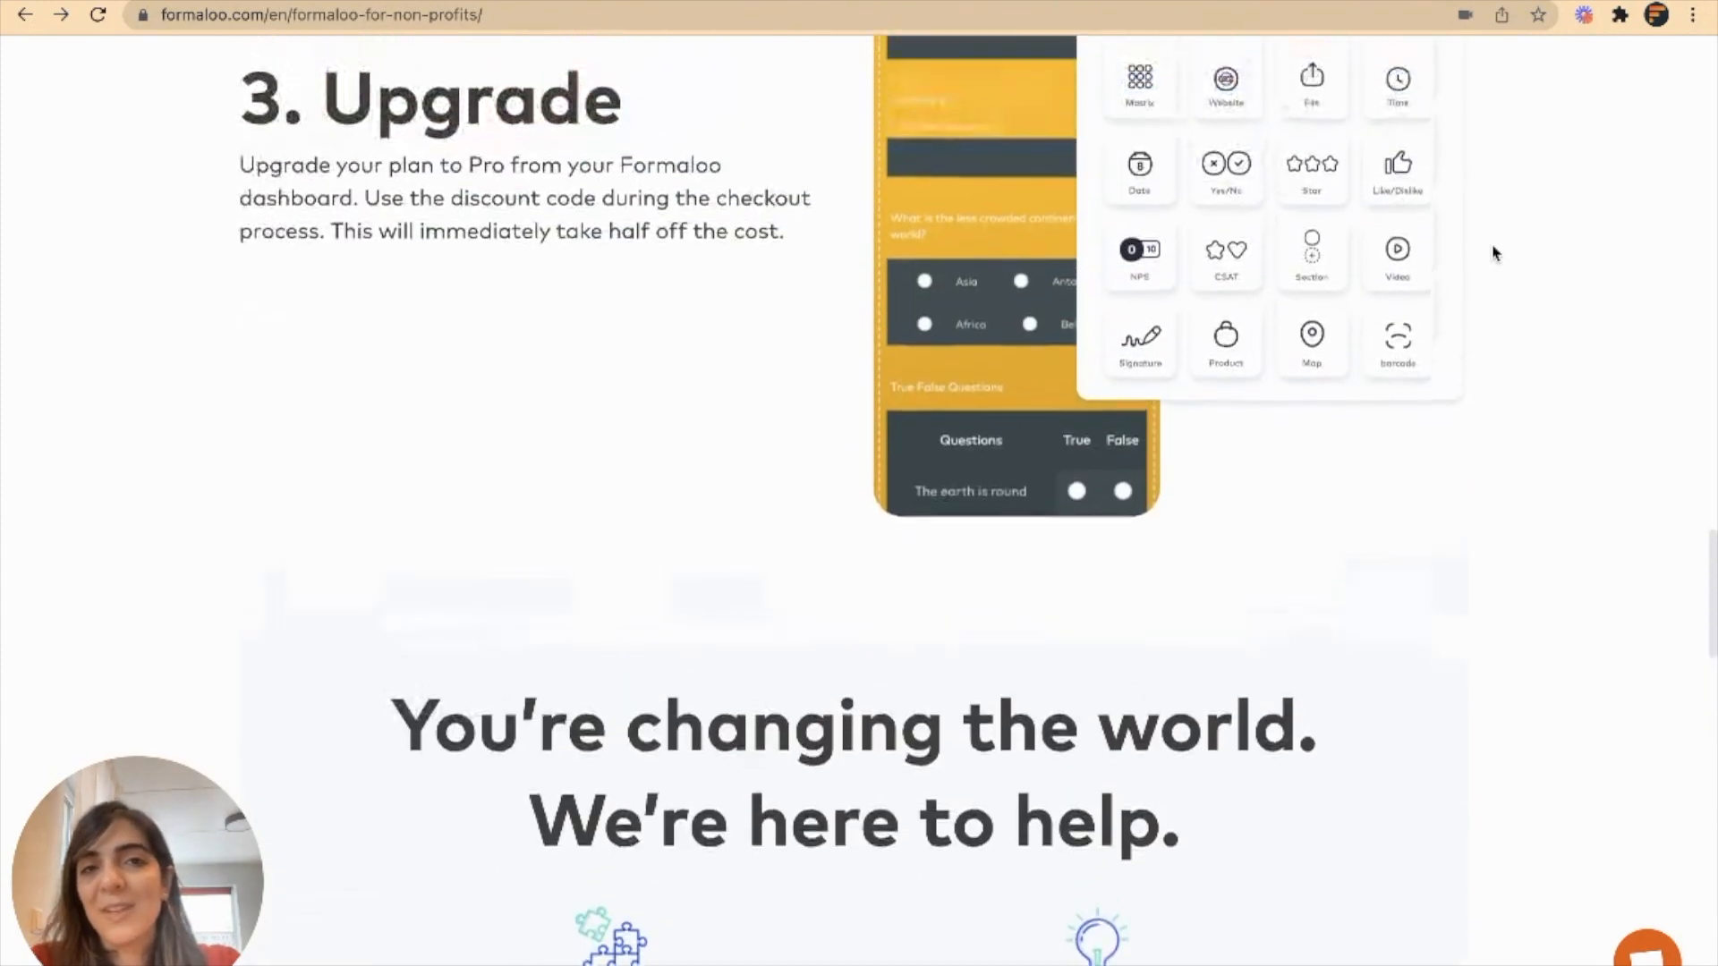
scroll(1492, 253, up, 15)
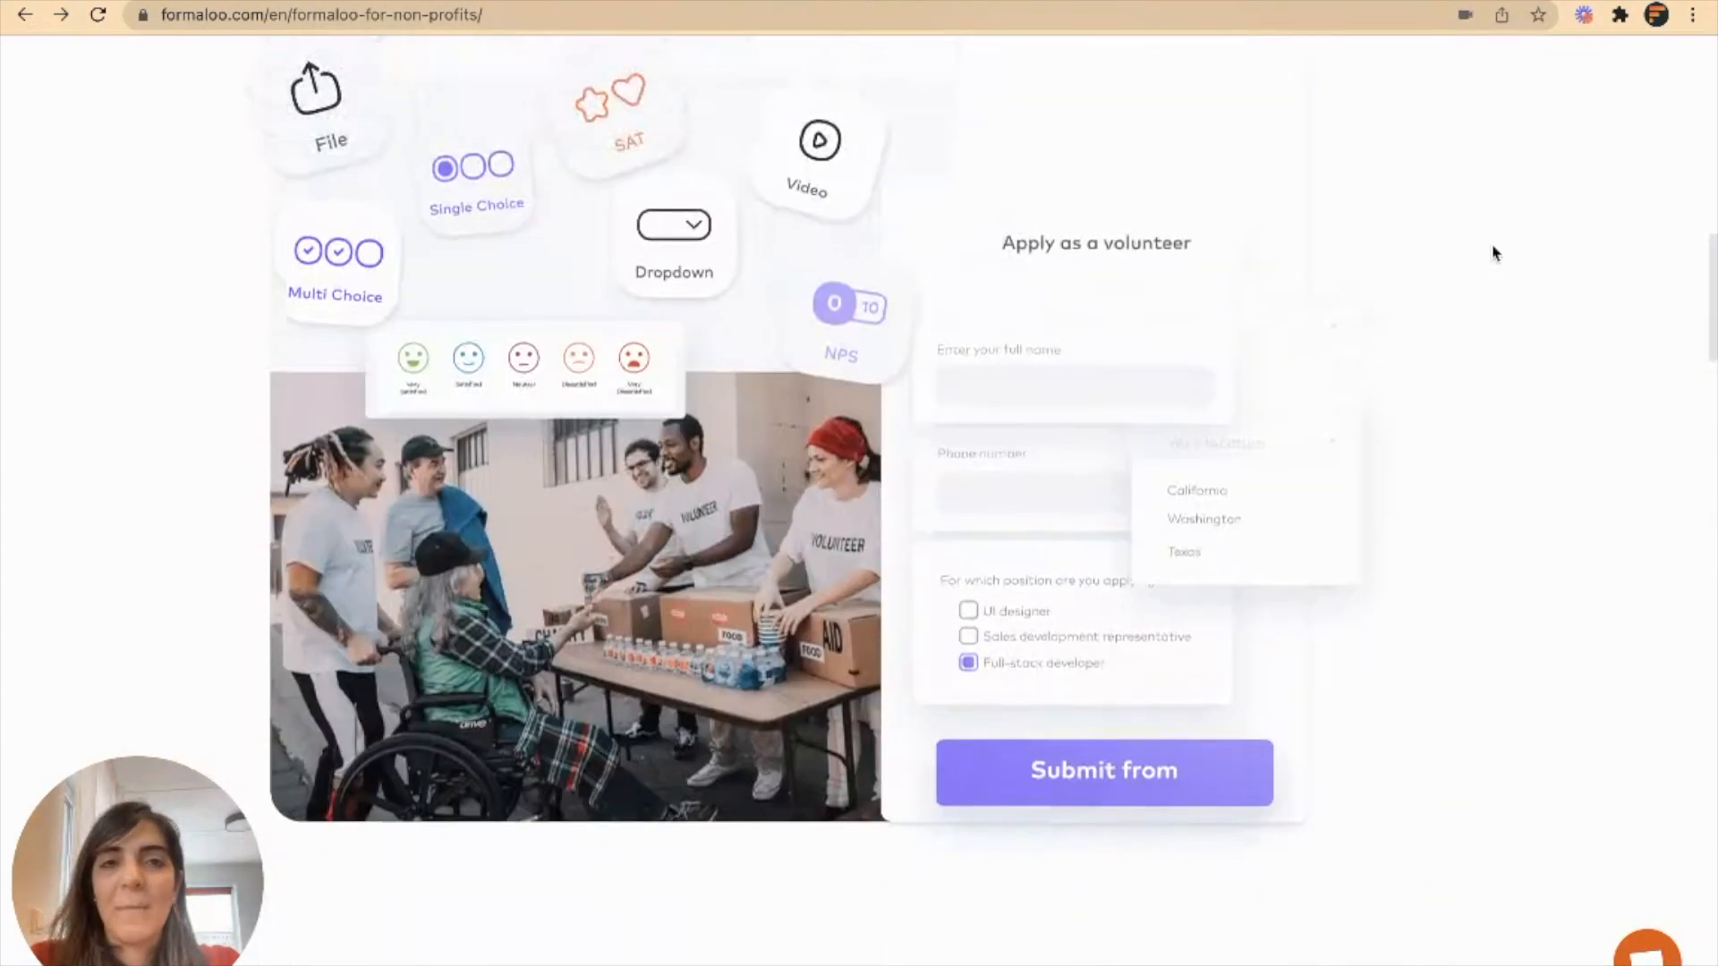
scroll(1361, 388, up, 10)
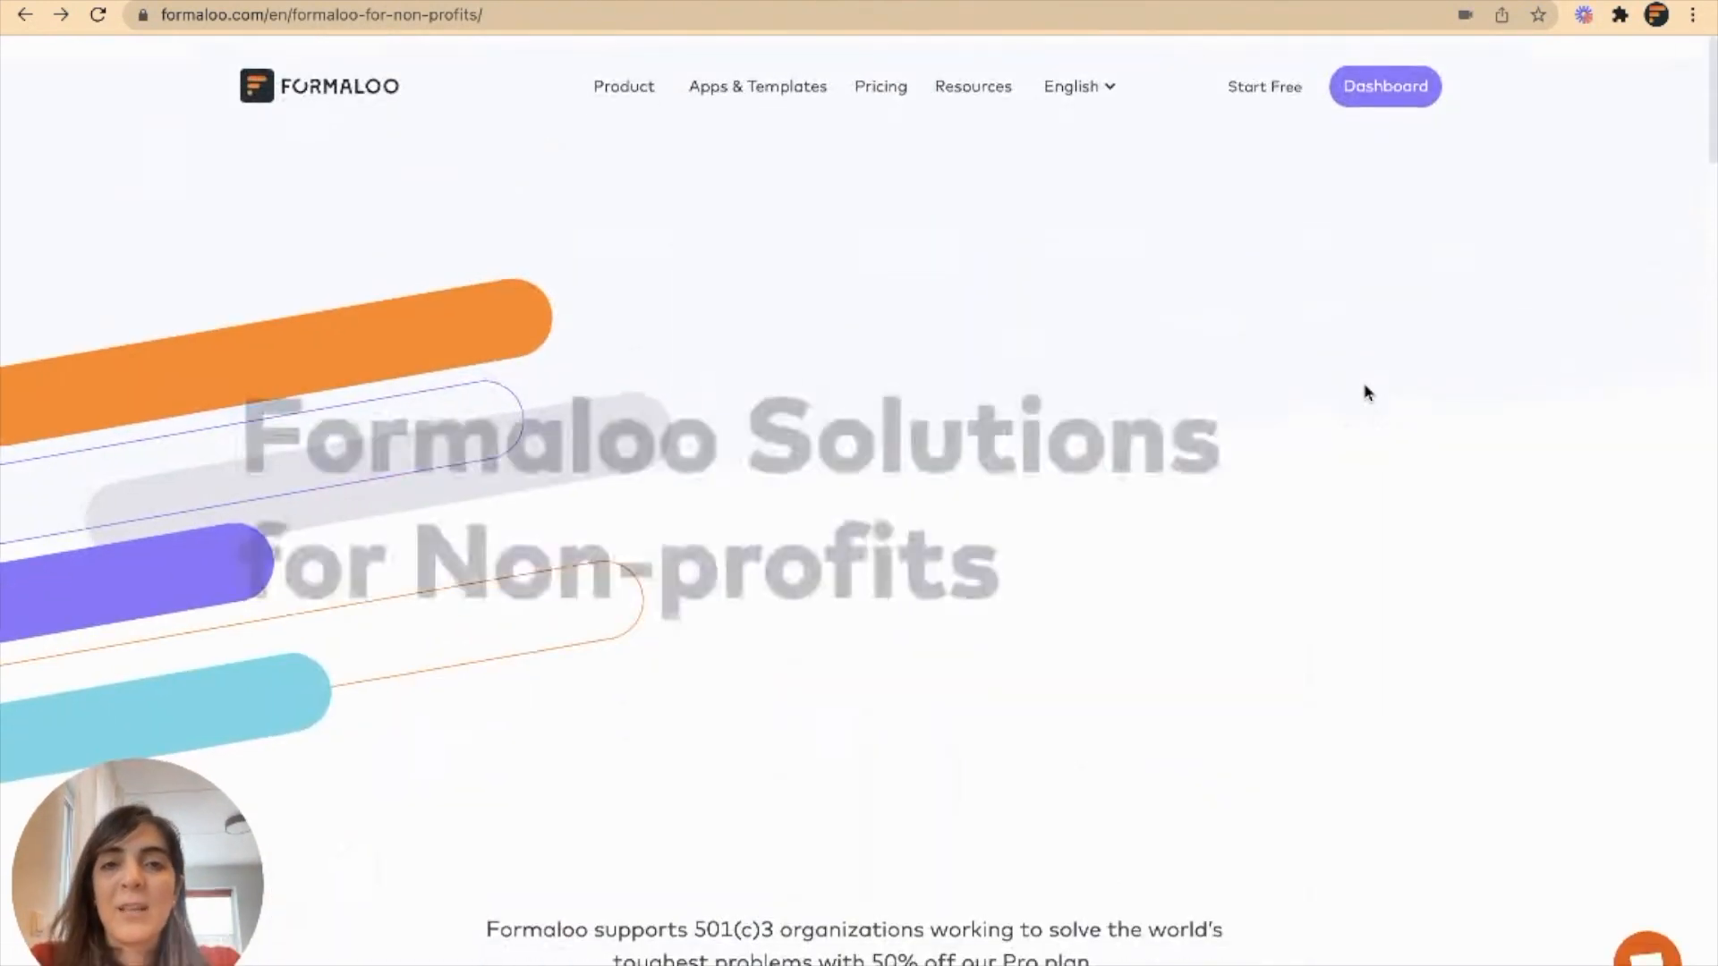